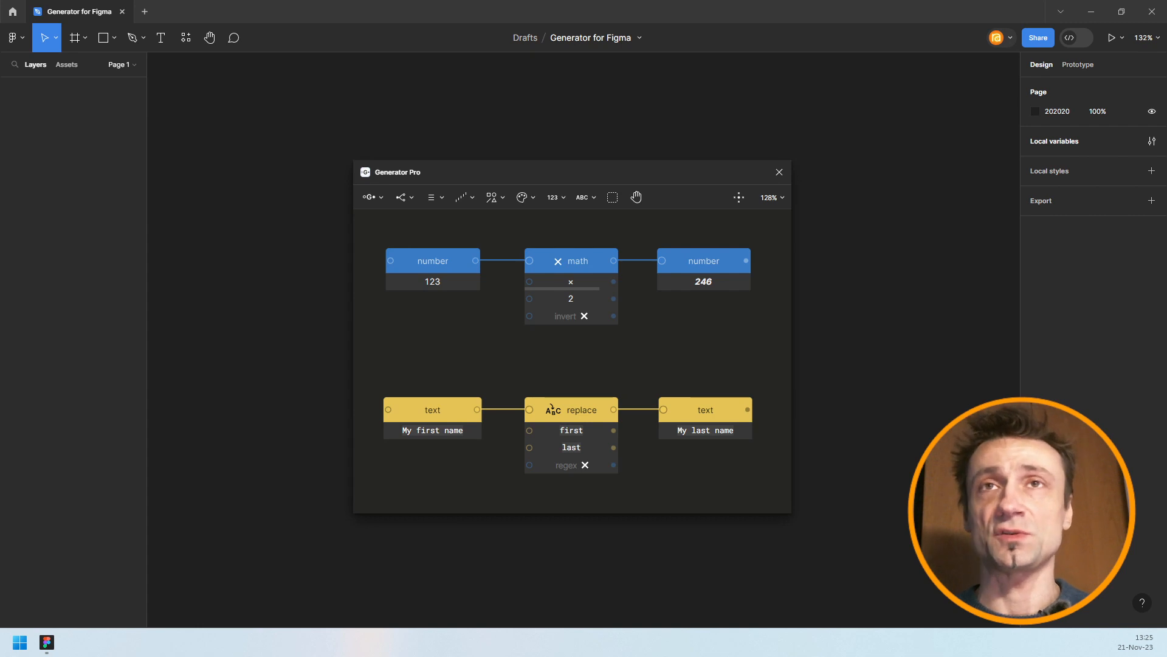
Disable the math node between the two number nodes and move the Generator Pro window aside to free up canvas space
drag(571, 181, 537, 149)
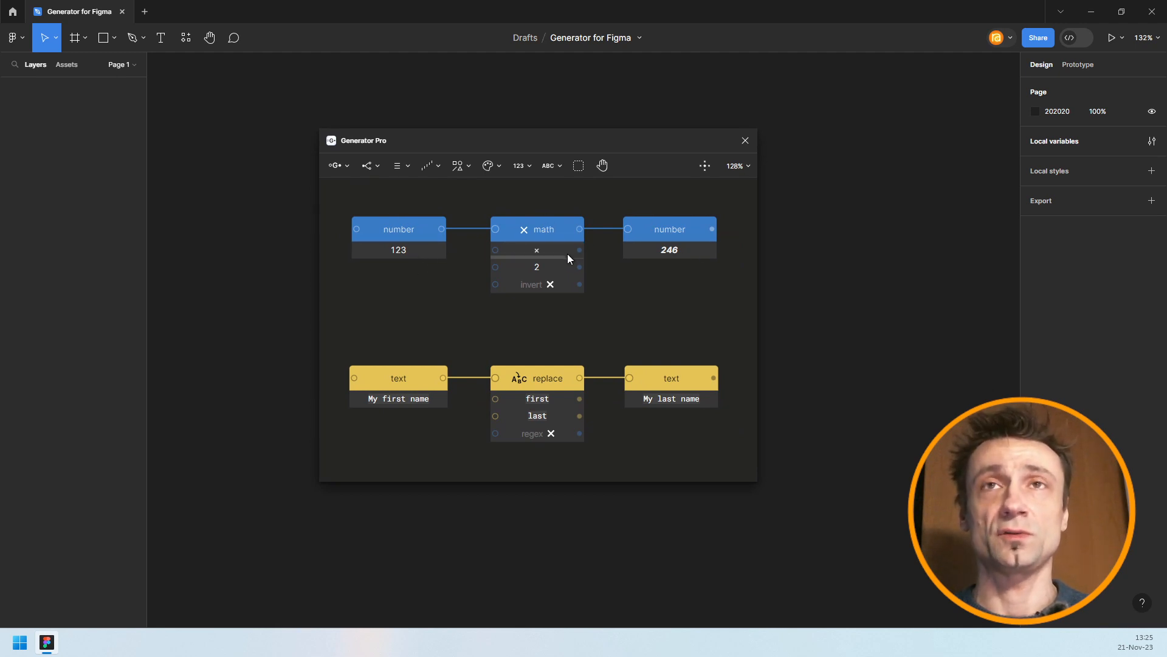
click(554, 222)
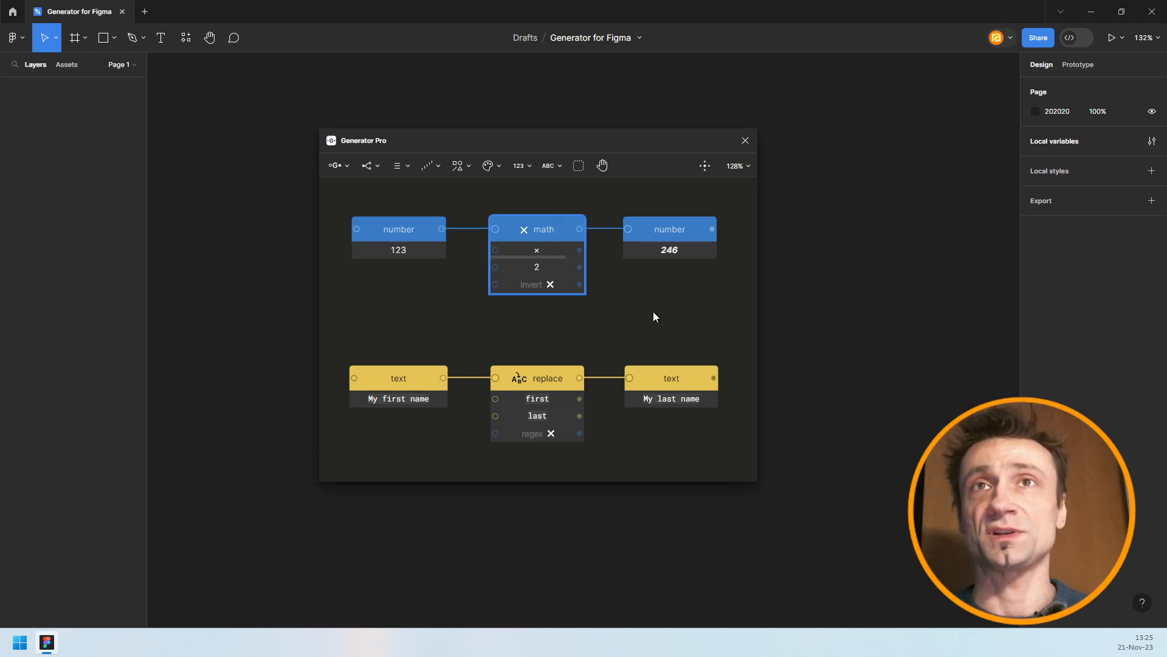
key(slash)
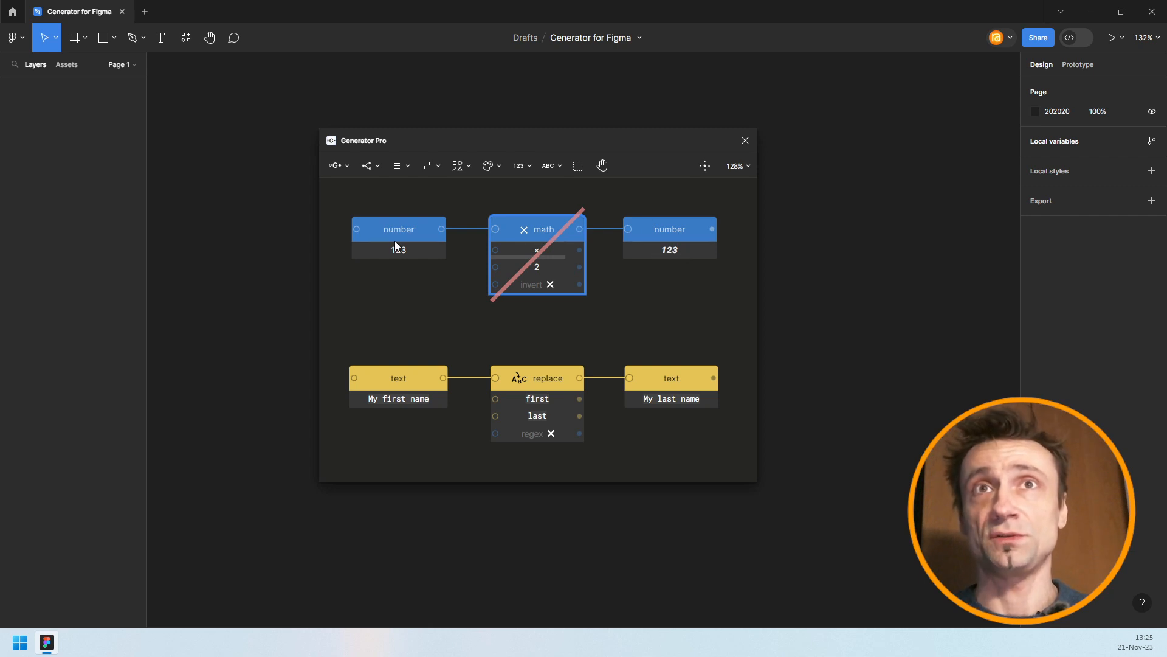
drag(575, 146, 347, 156)
Draw a rectangle about 234 × 204 on the canvas, check its Show/Hide command, and delete it
click(104, 38)
drag(637, 226, 825, 390)
right_click(718, 324)
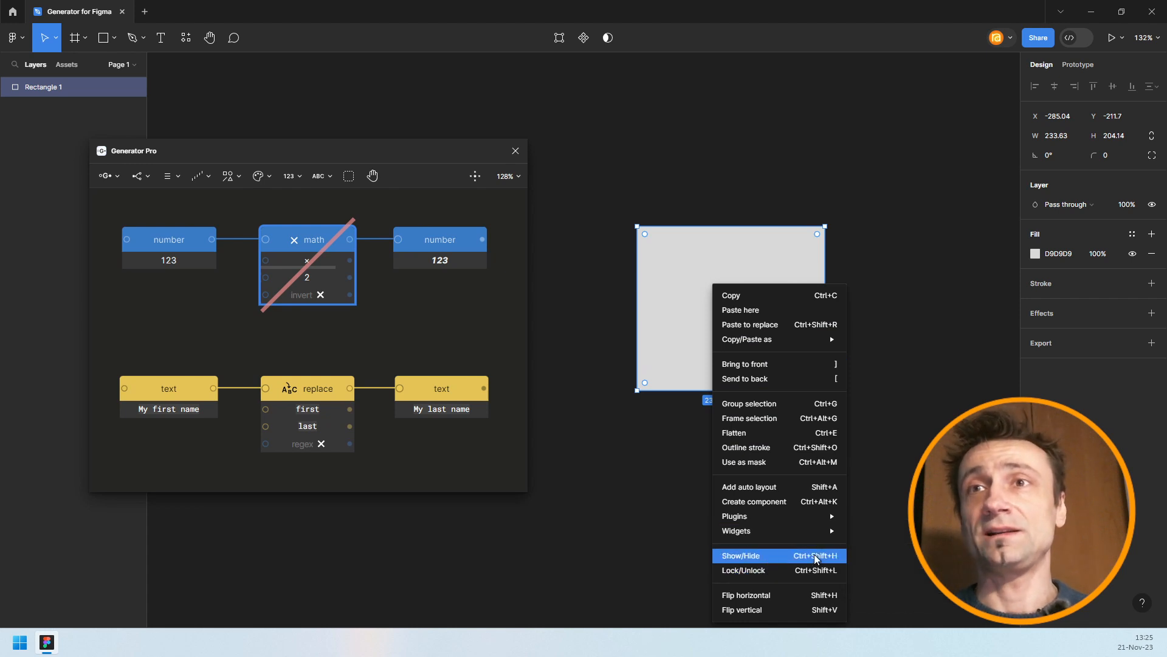
click(722, 229)
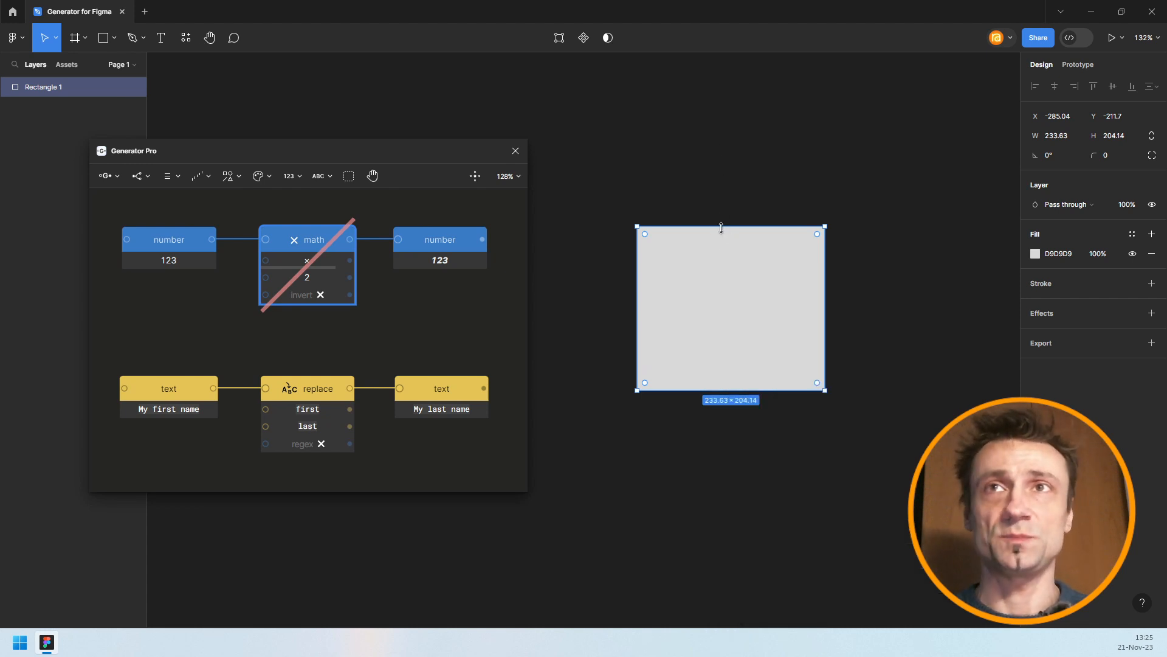
key(Delete)
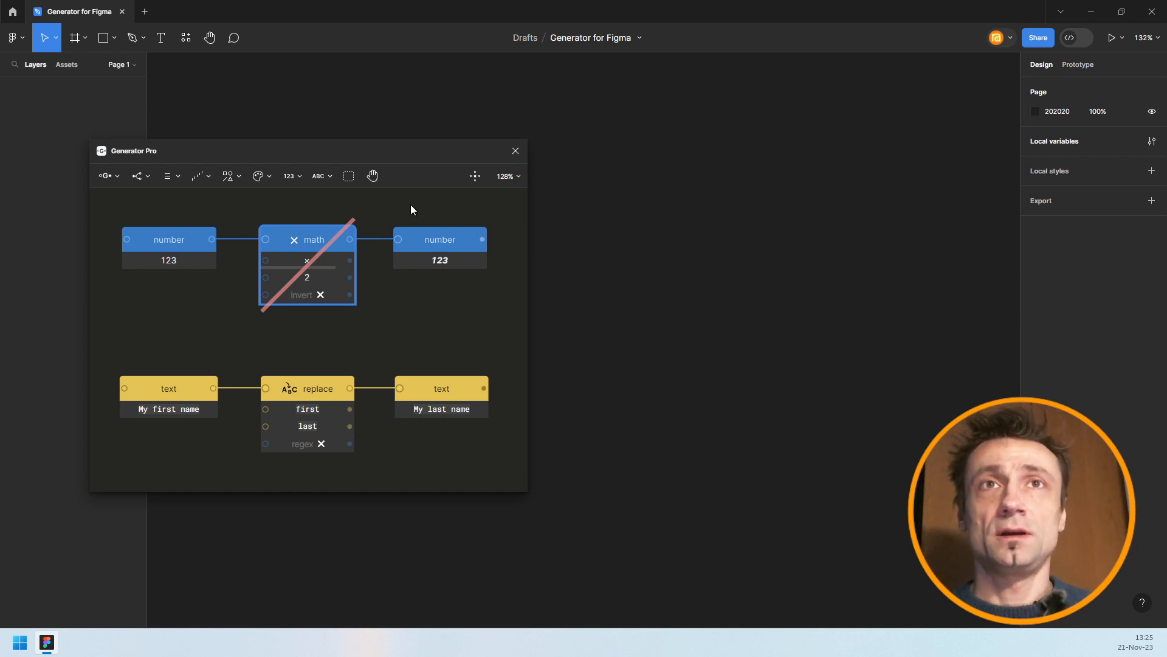
Re-enable the disabled math node
right_click(325, 241)
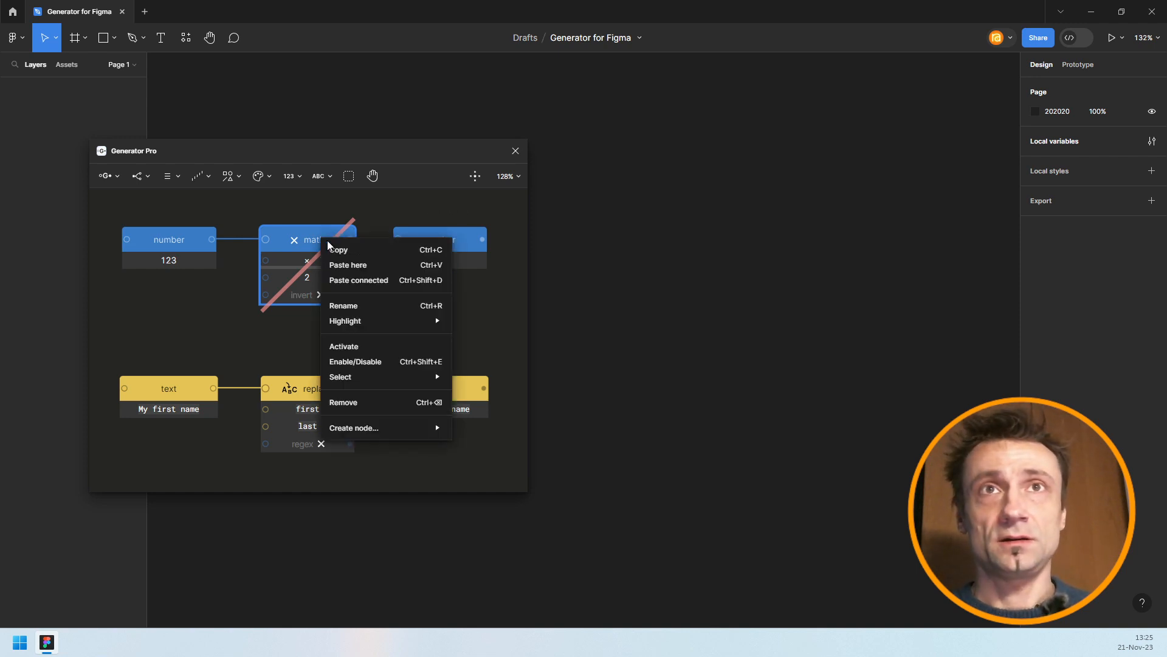
click(364, 362)
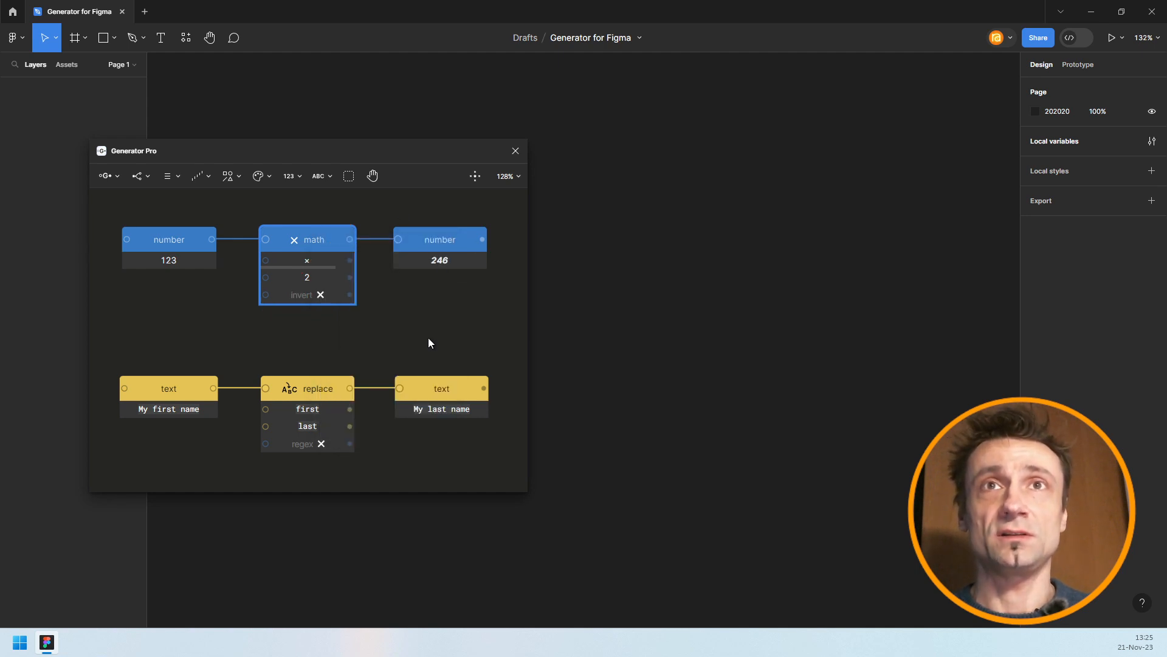
Disable the replace node between the two text nodes and enable it again
click(191, 389)
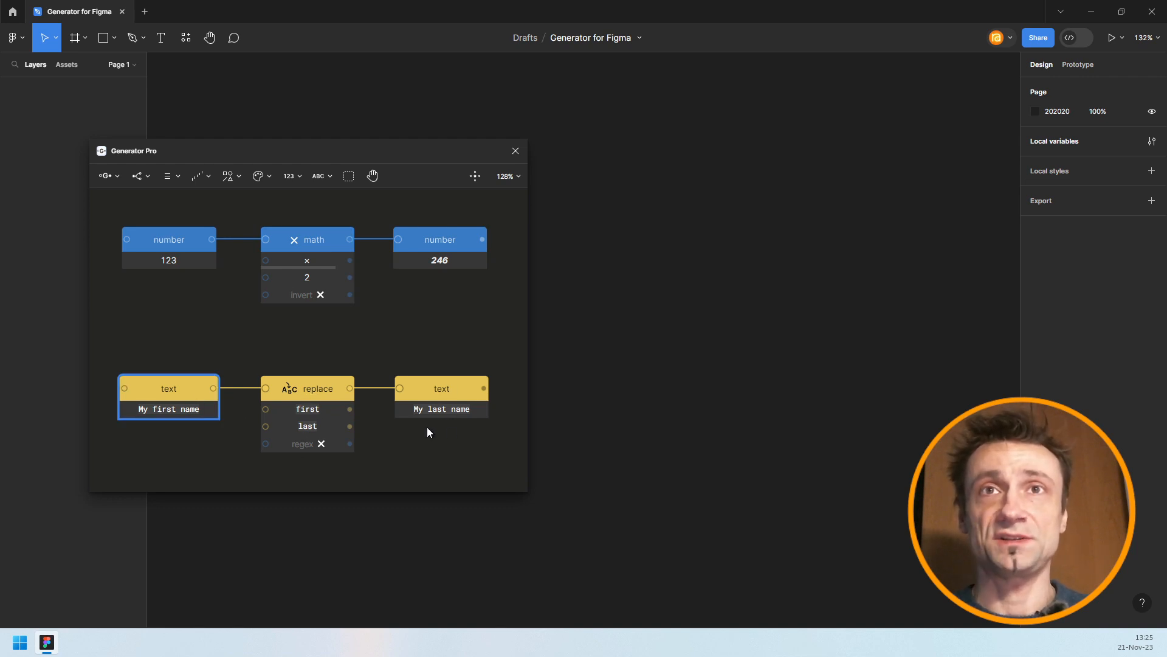
click(298, 385)
key(d)
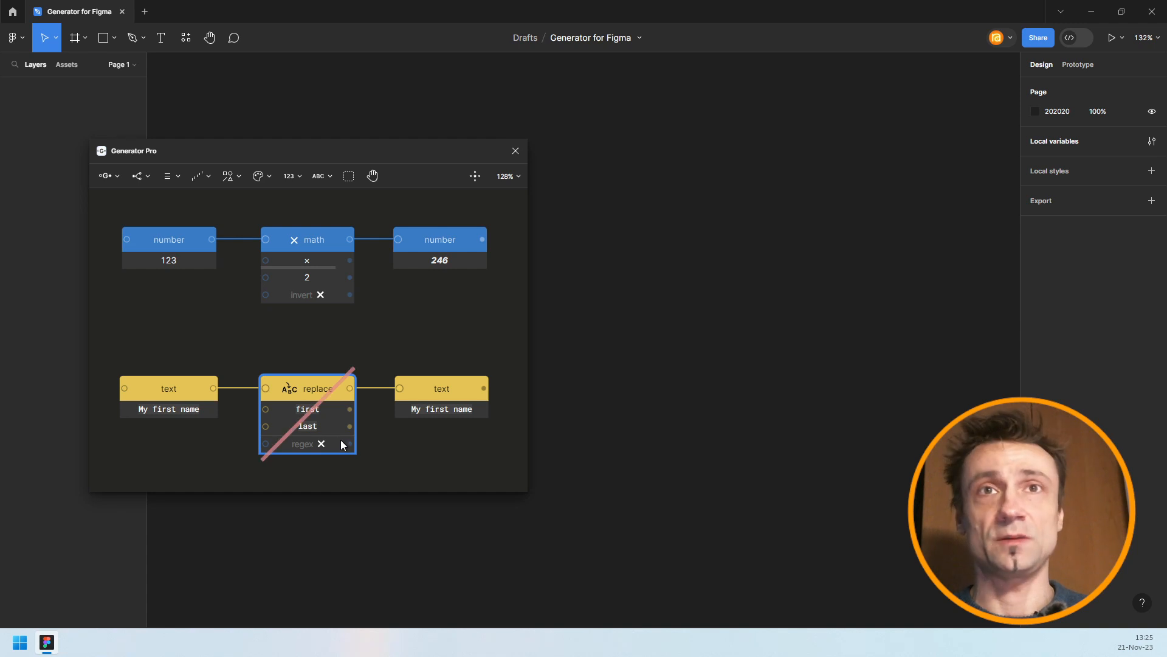
key(d)
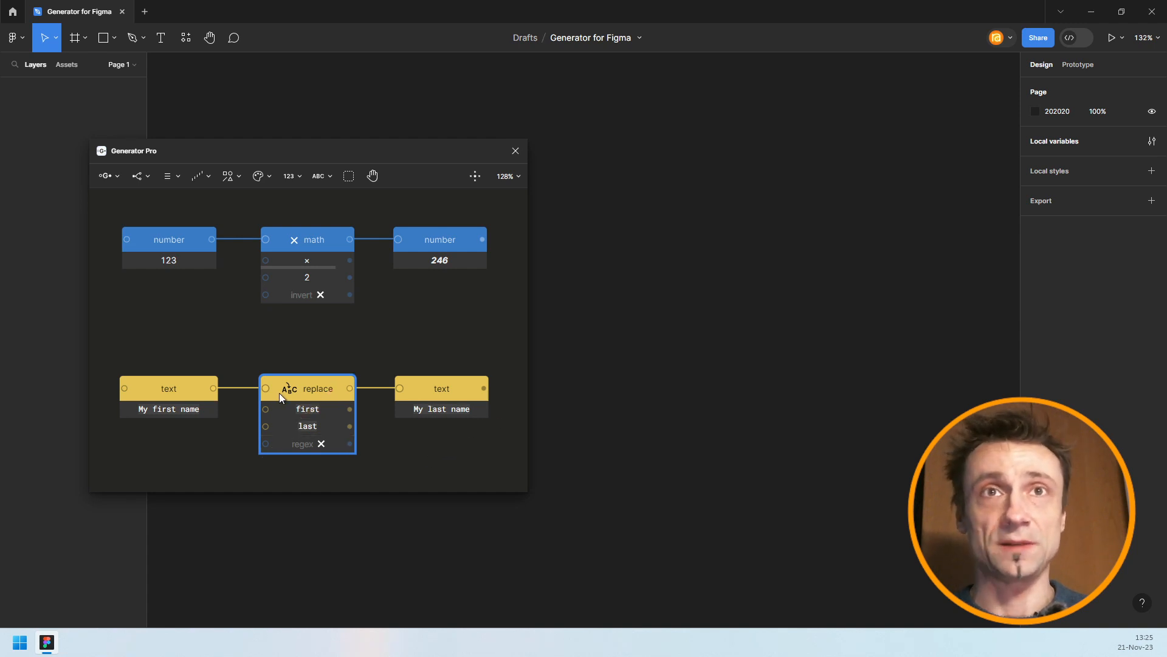
Duplicate the first number node twice below the text row and set the lower copy's value to 1000
scroll(334, 334, down, 3)
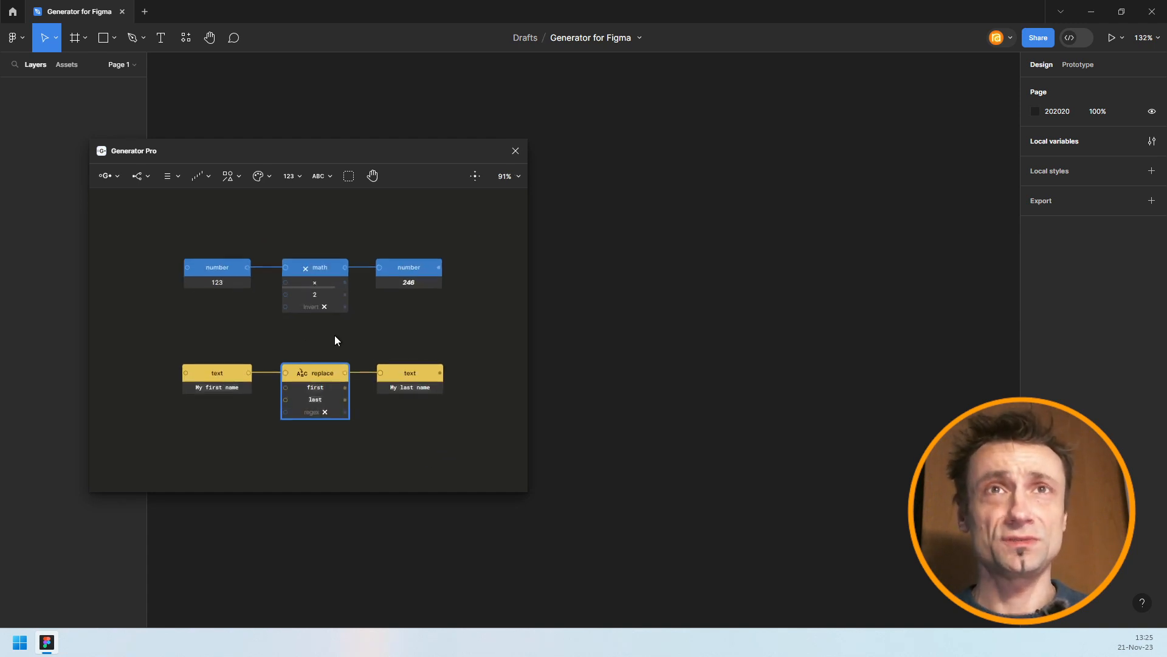
drag(334, 306, 348, 248)
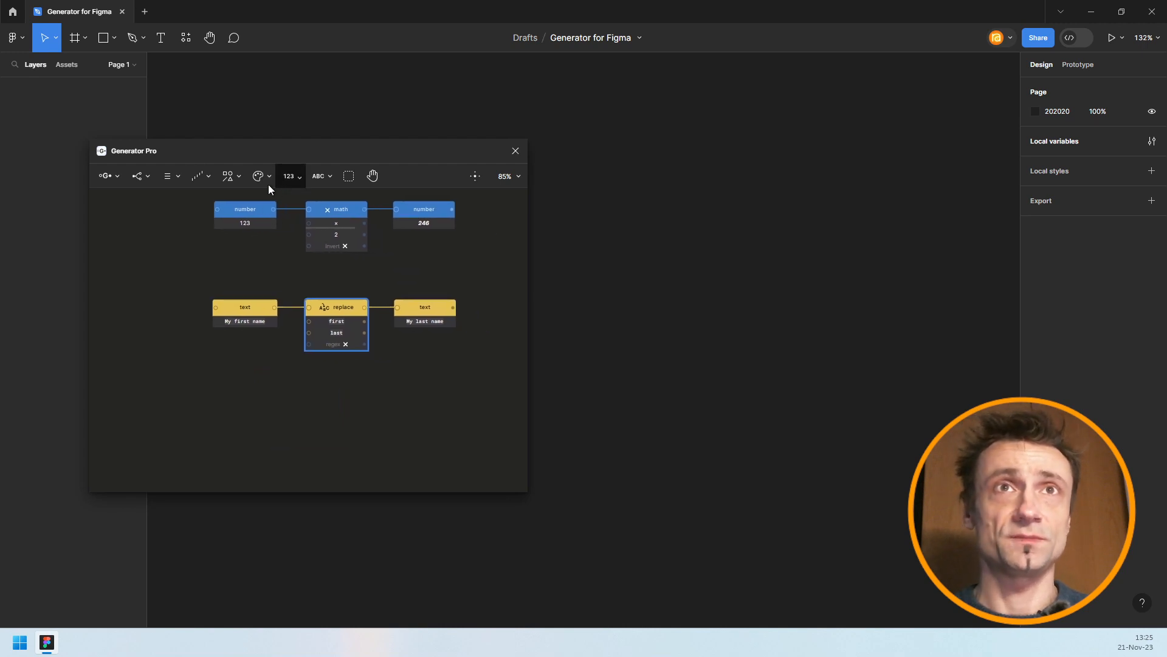
drag(254, 209, 220, 414)
drag(219, 415, 220, 463)
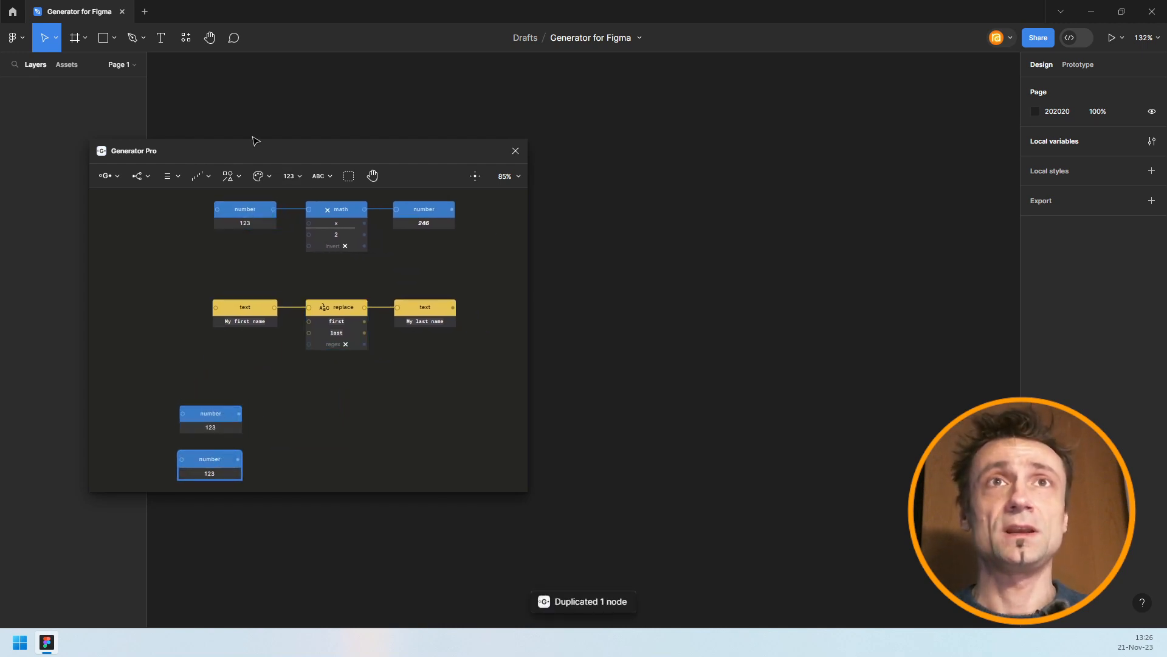
click(210, 473)
text(1000)
key(Return)
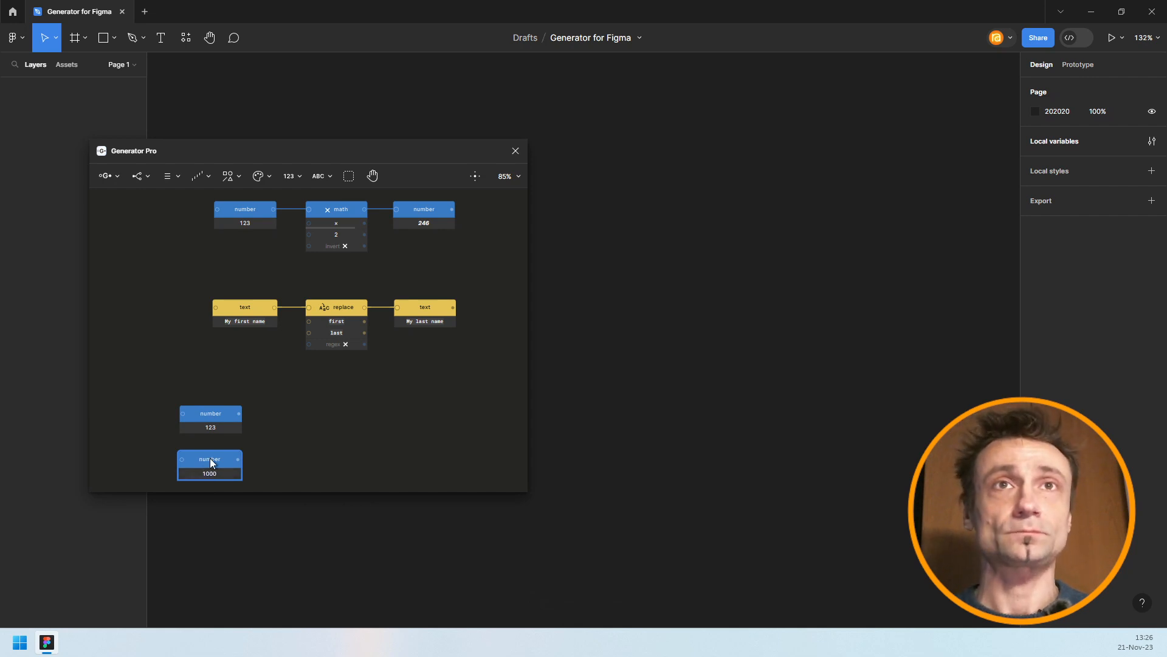
Add an Interpolate node beside the two duplicated number nodes and place another number node copy on its output side
click(290, 177)
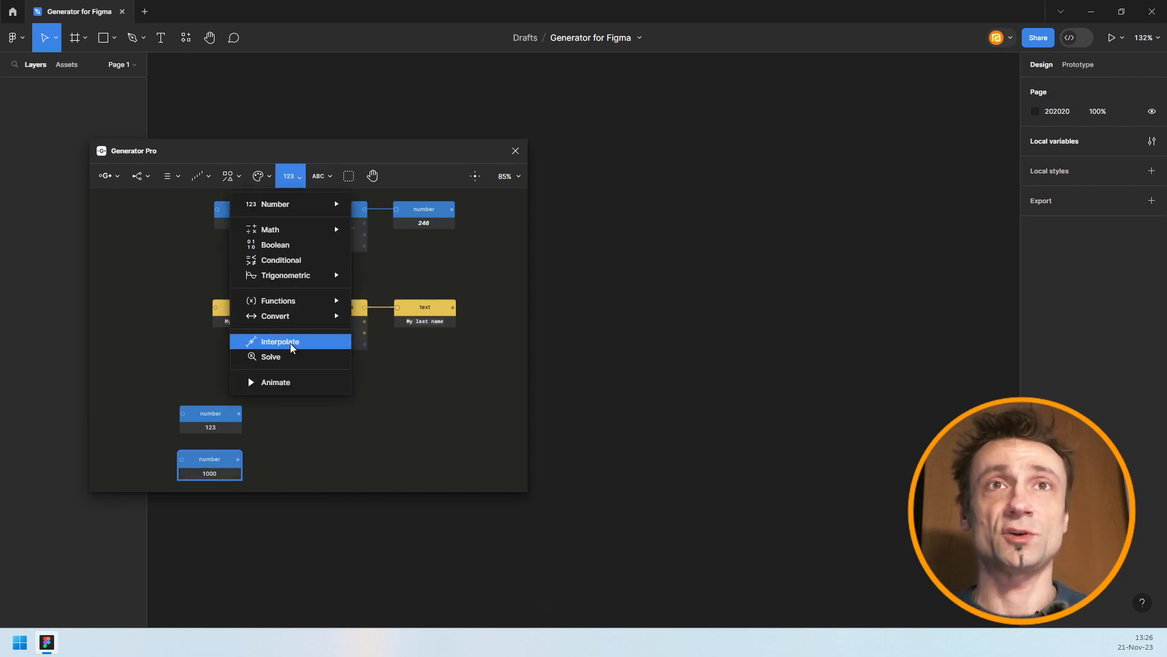
click(290, 341)
drag(220, 410, 452, 433)
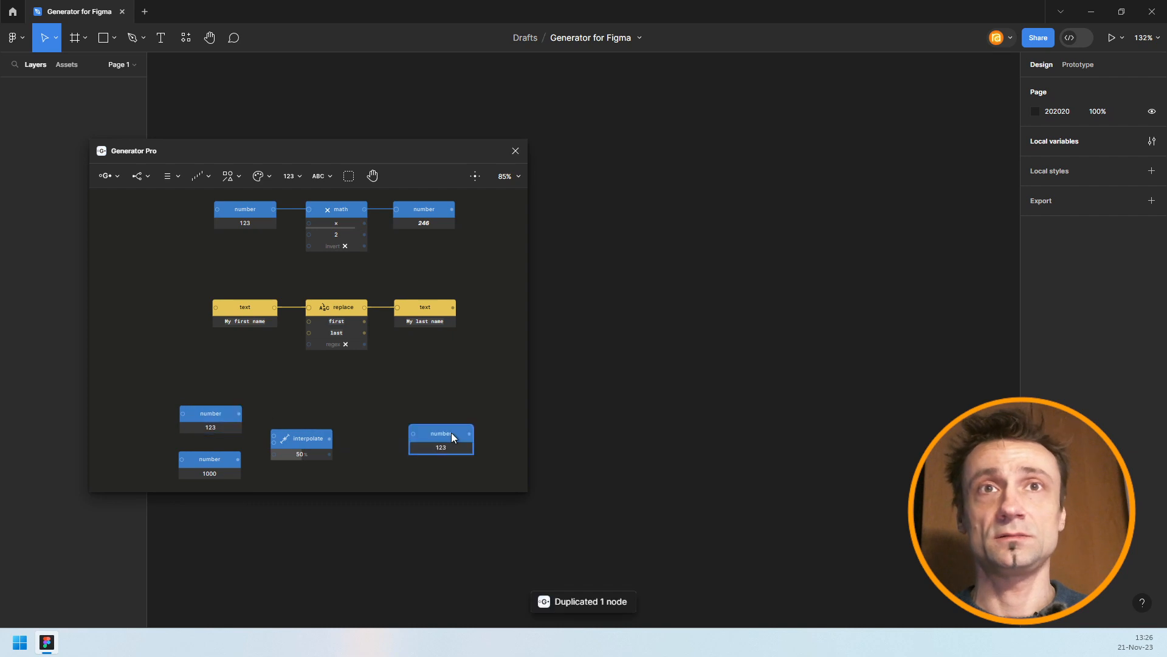
Connect the 123 and 1000 number nodes to the interpolate node's inputs and its output to the third number node
drag(237, 414, 307, 447)
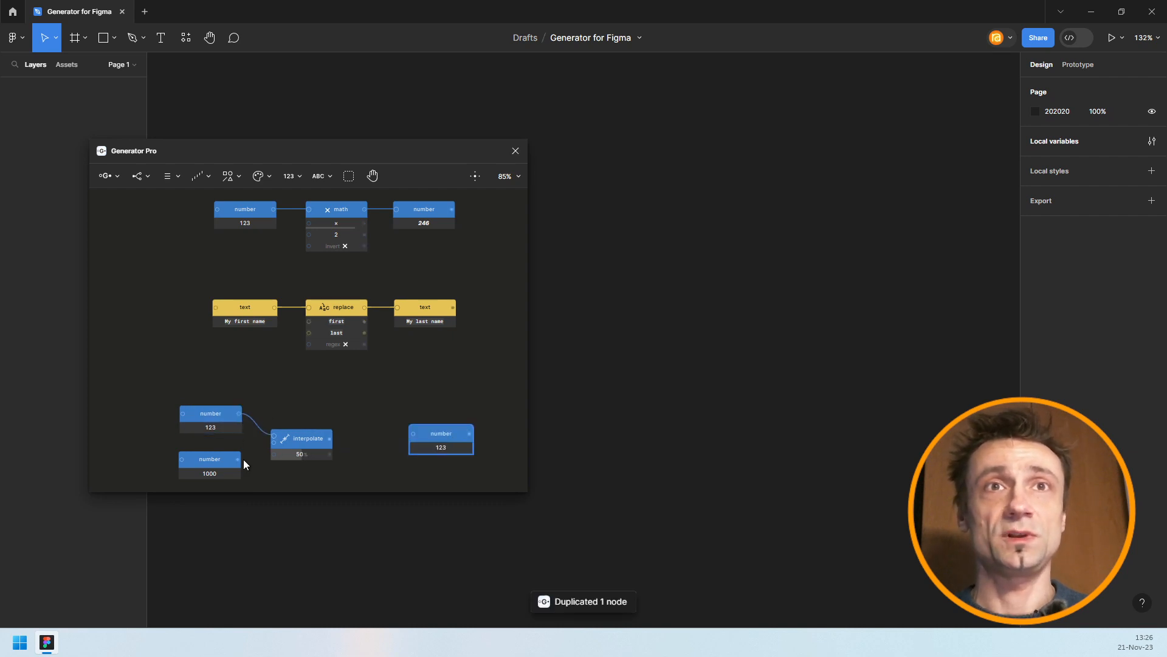
drag(239, 460, 297, 443)
drag(432, 440, 351, 450)
Set the interpolate node's amount to 44%
scroll(306, 399, up, 5)
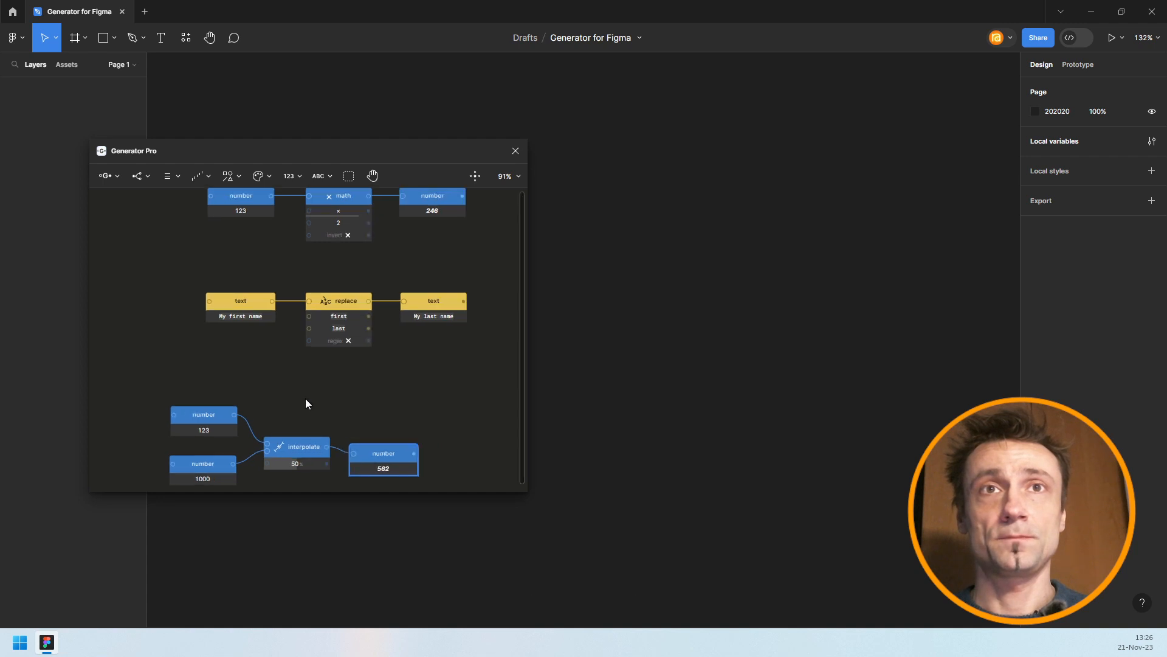
drag(320, 316, 343, 266)
drag(462, 365, 458, 345)
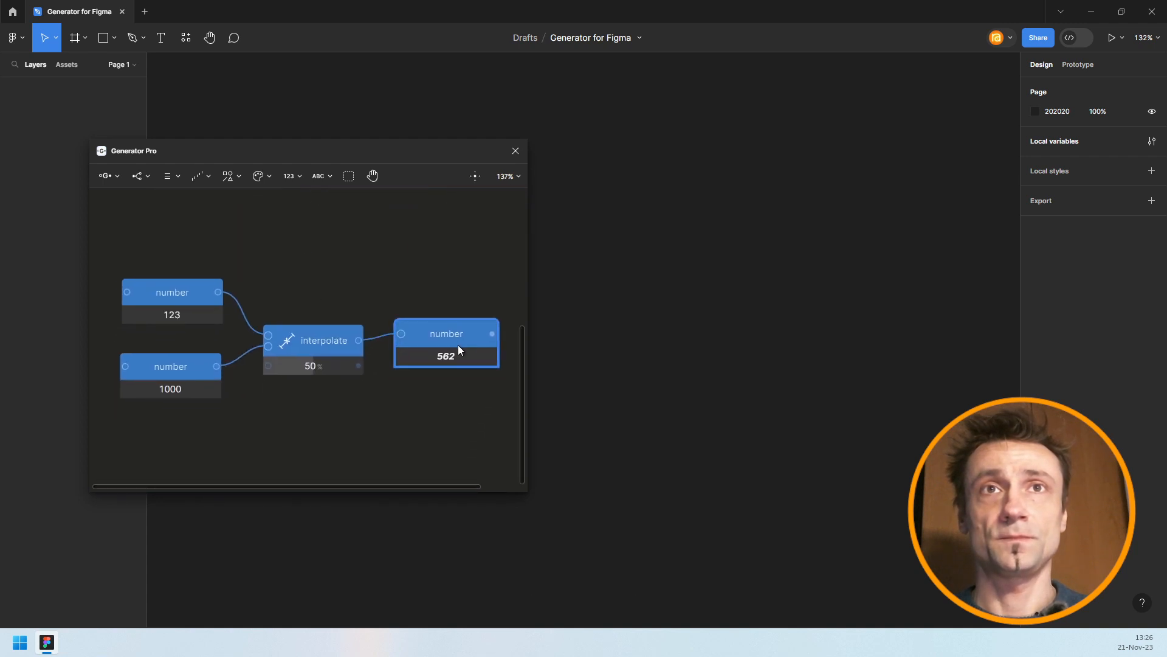
mouse_move(323, 362)
mouse_down()
mouse_move(343, 360)
mouse_move(318, 351)
mouse_up()
click(318, 333)
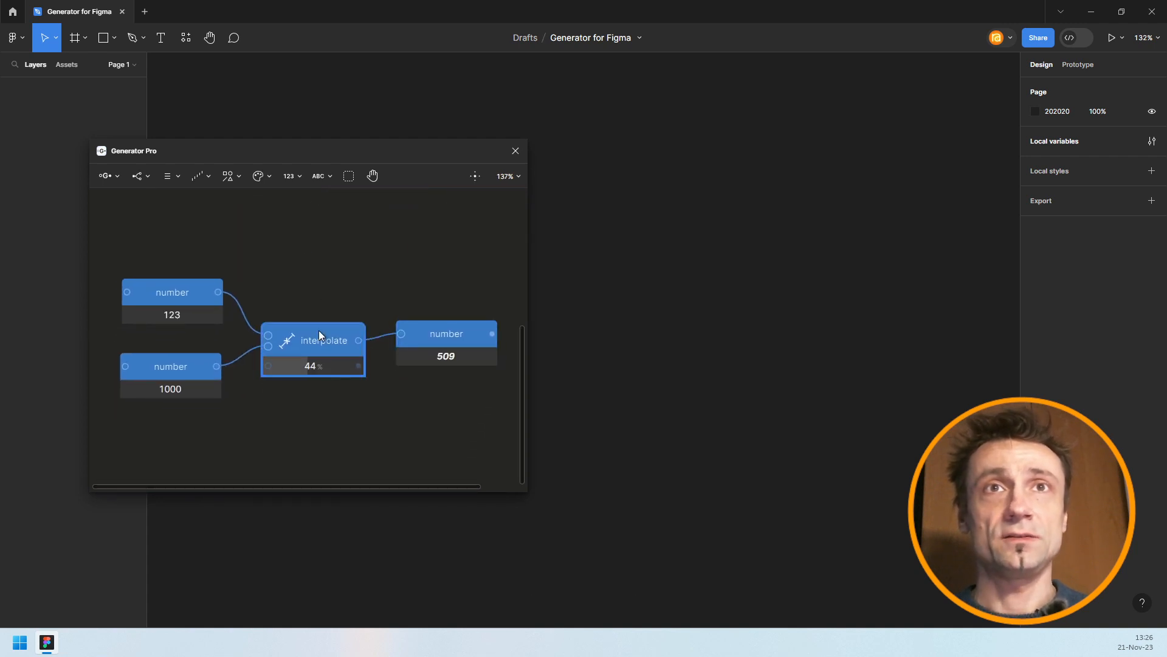
Examine the commands available for the interpolate node, looking for an Enable/Disable option
right_click(329, 344)
mouse_move(348, 430)
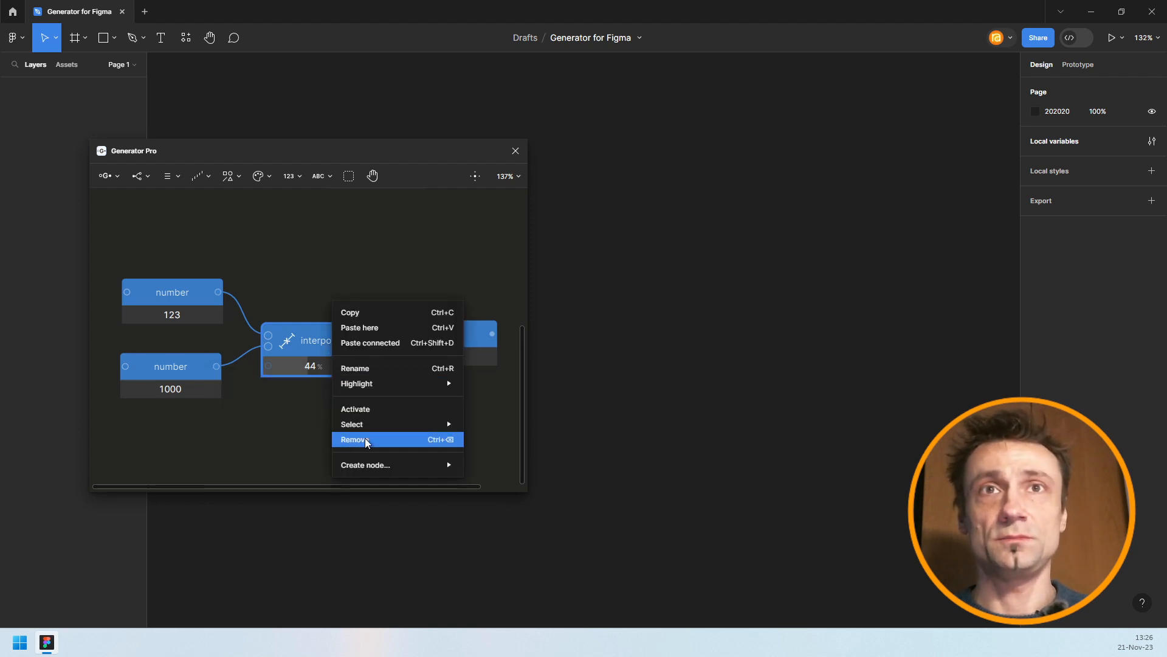
click(348, 233)
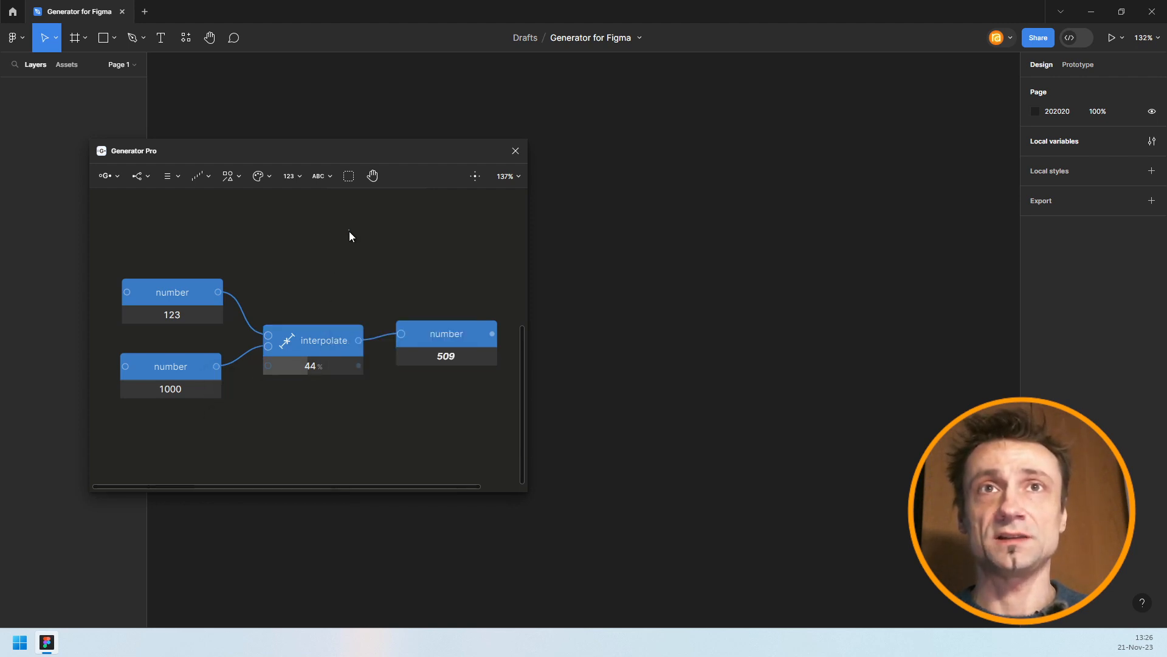
click(311, 344)
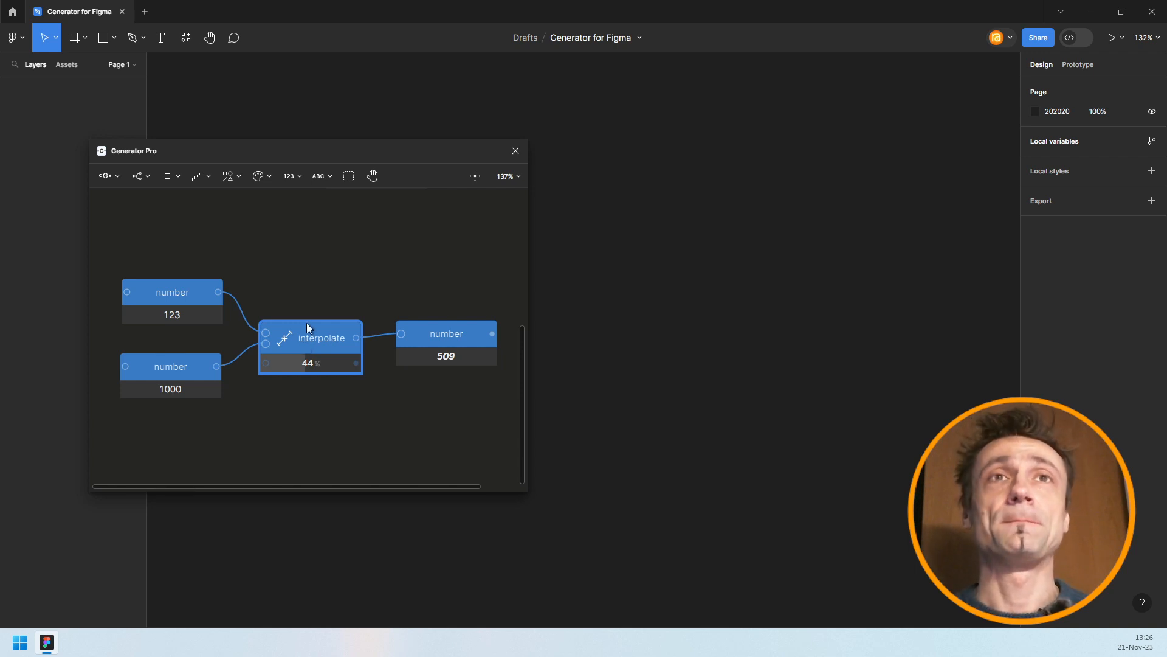
Narrow the number node feeding the math node and set its value to 2
scroll(310, 304, down, 3)
drag(377, 268, 301, 346)
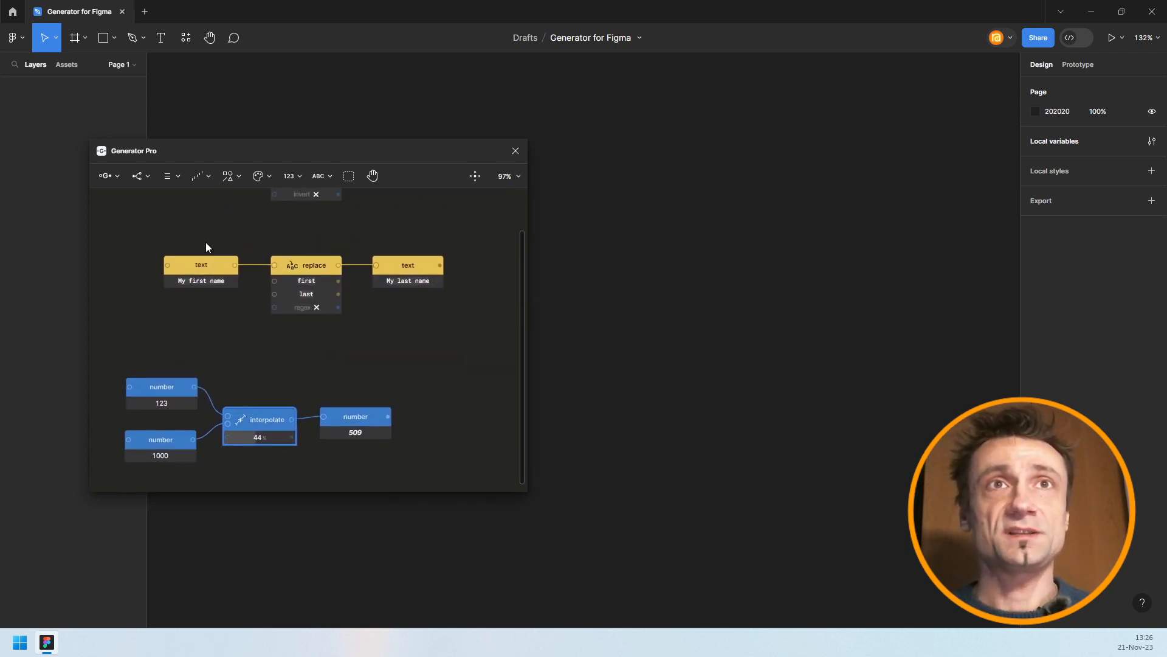
drag(206, 247, 210, 338)
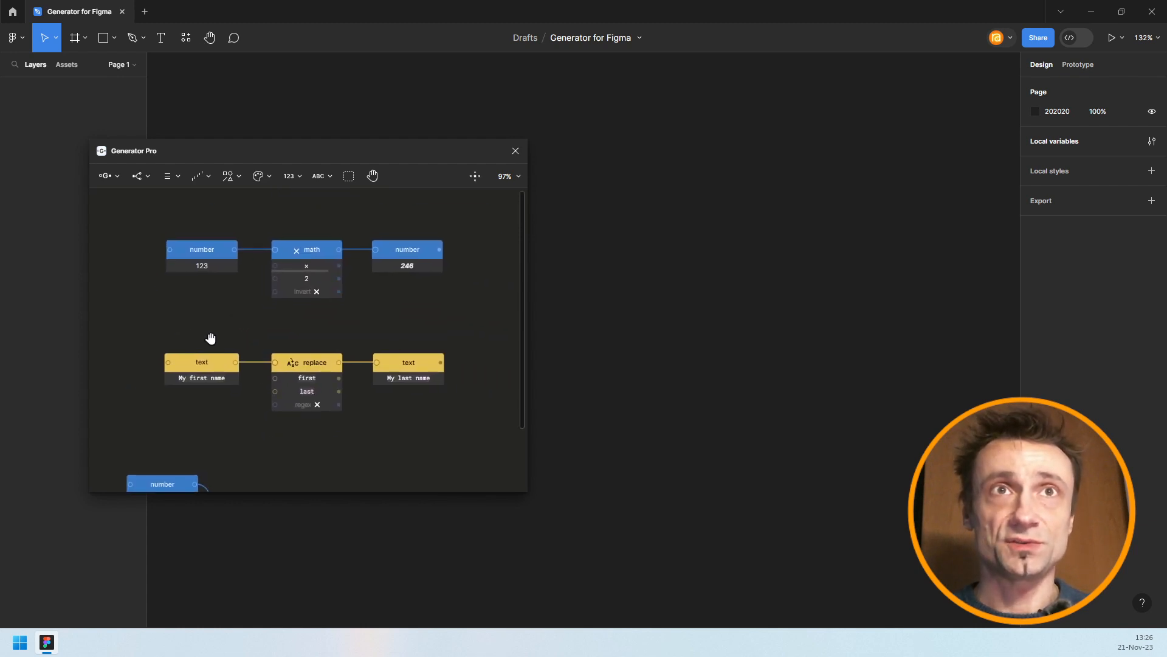
scroll(247, 273, up, 5)
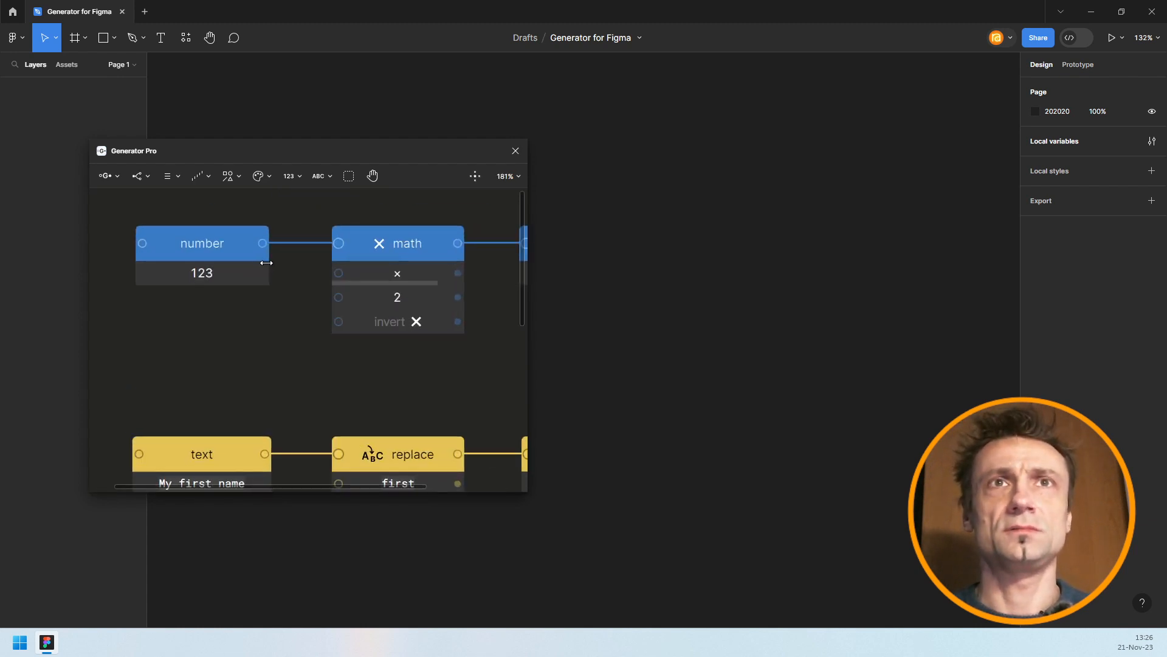
drag(267, 262, 158, 273)
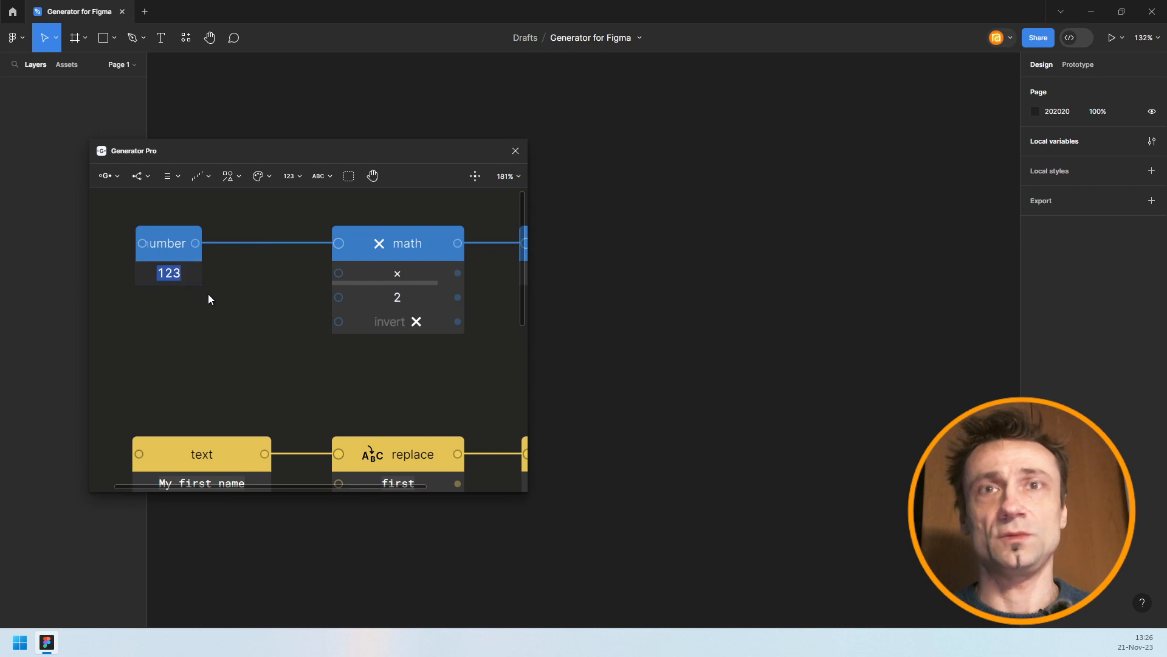
text(2)
key(Return)
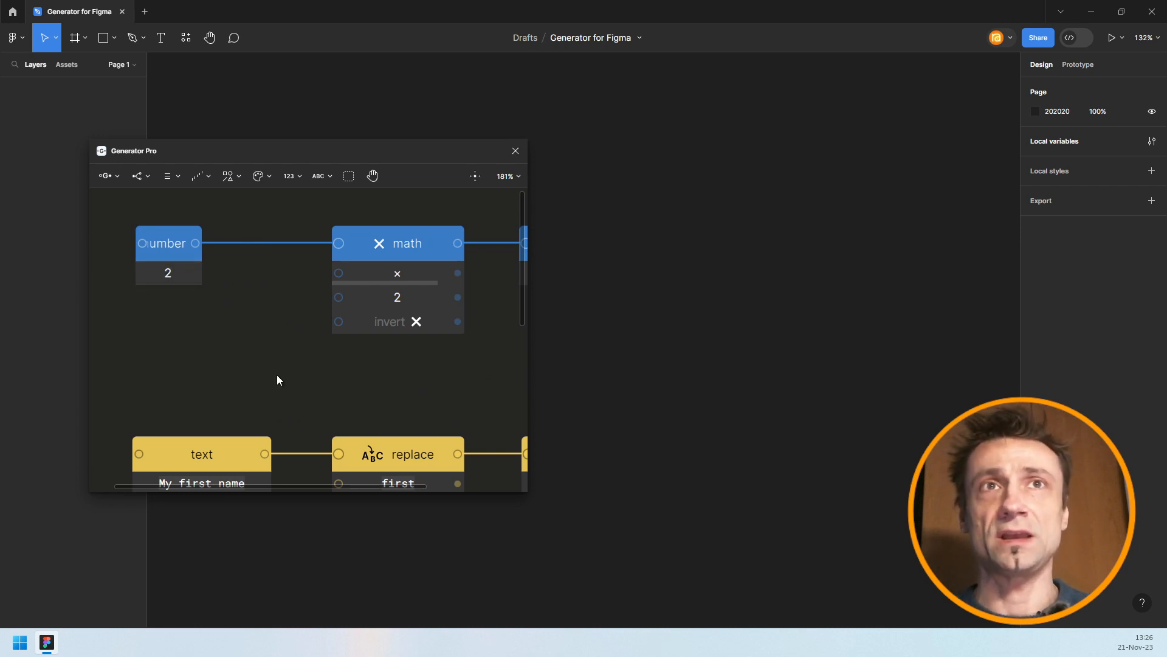
drag(201, 275, 131, 263)
Enlarge the "My first name" text node in width and height and reposition it clear of the replace node
drag(261, 373, 305, 251)
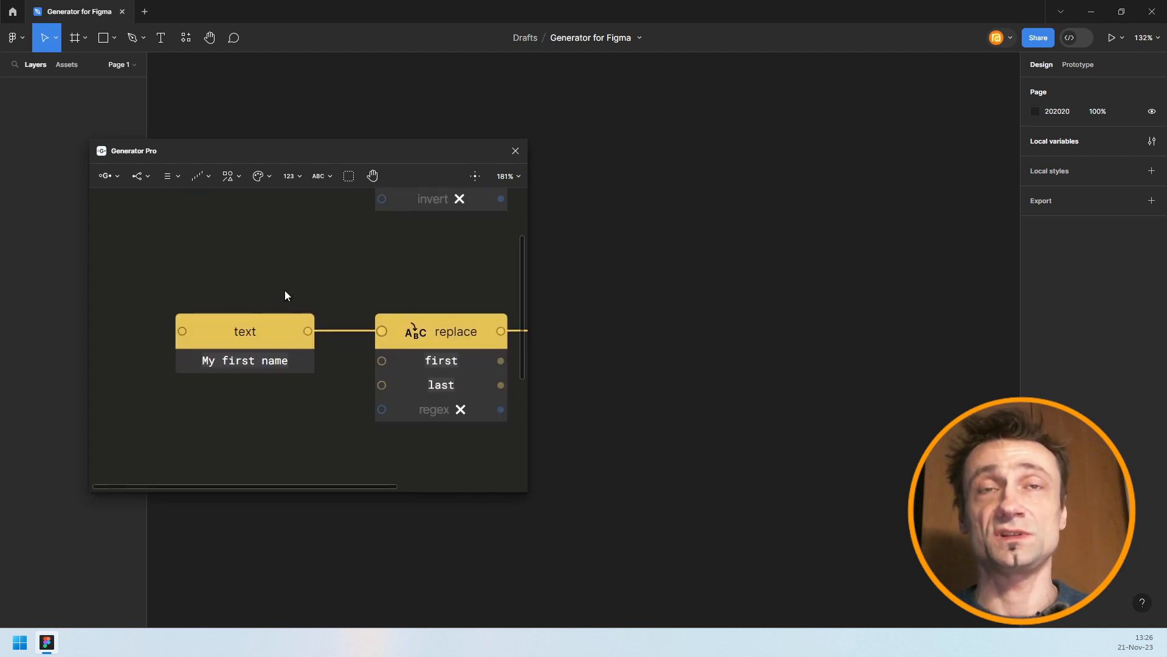
drag(285, 290, 227, 265)
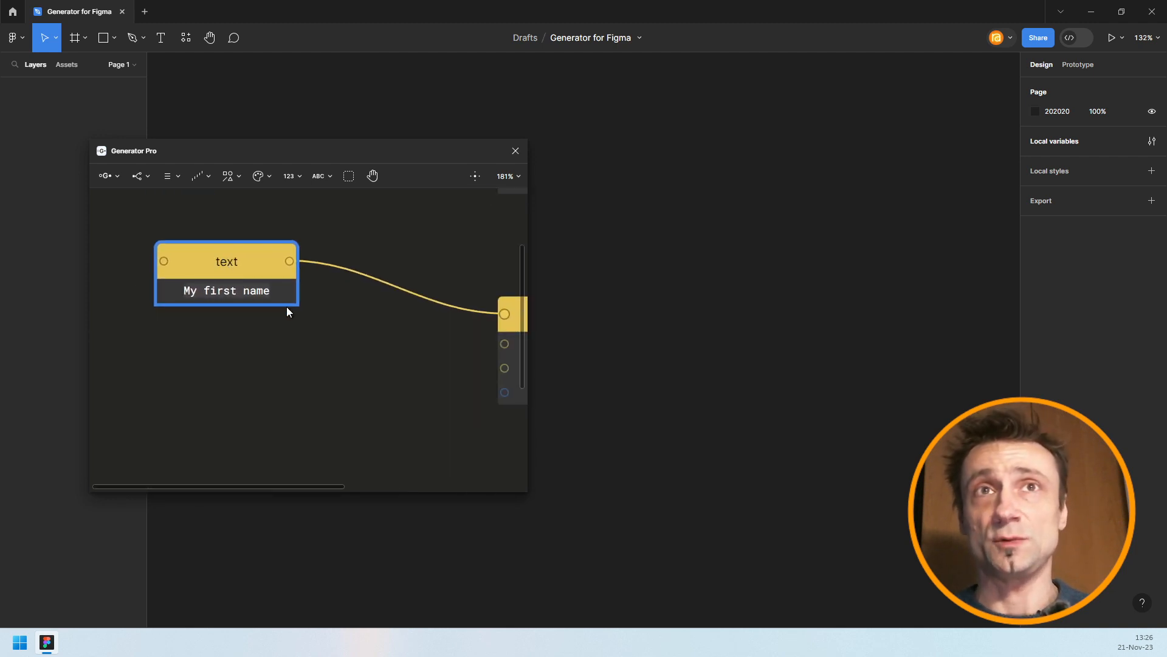
drag(295, 302, 473, 468)
scroll(312, 370, down, 1)
drag(342, 385, 290, 362)
scroll(289, 362, down, 1)
scroll(289, 362, down, 3)
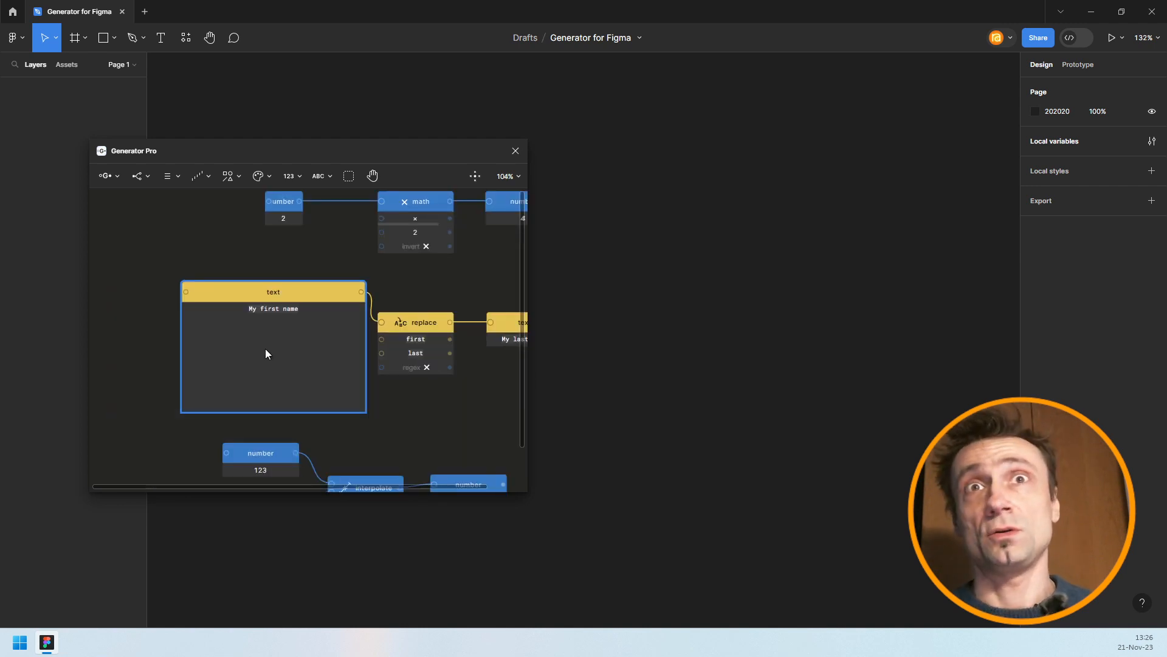
drag(308, 290, 277, 281)
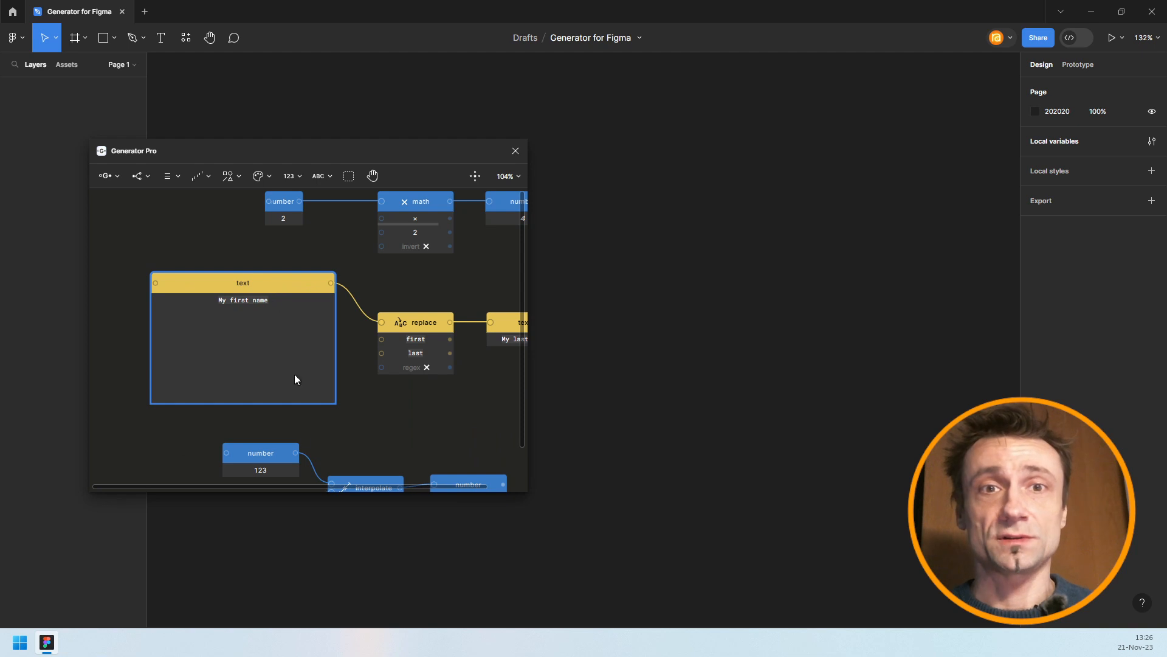
Select all nodes in the graph and delete them
scroll(256, 393, down, 4)
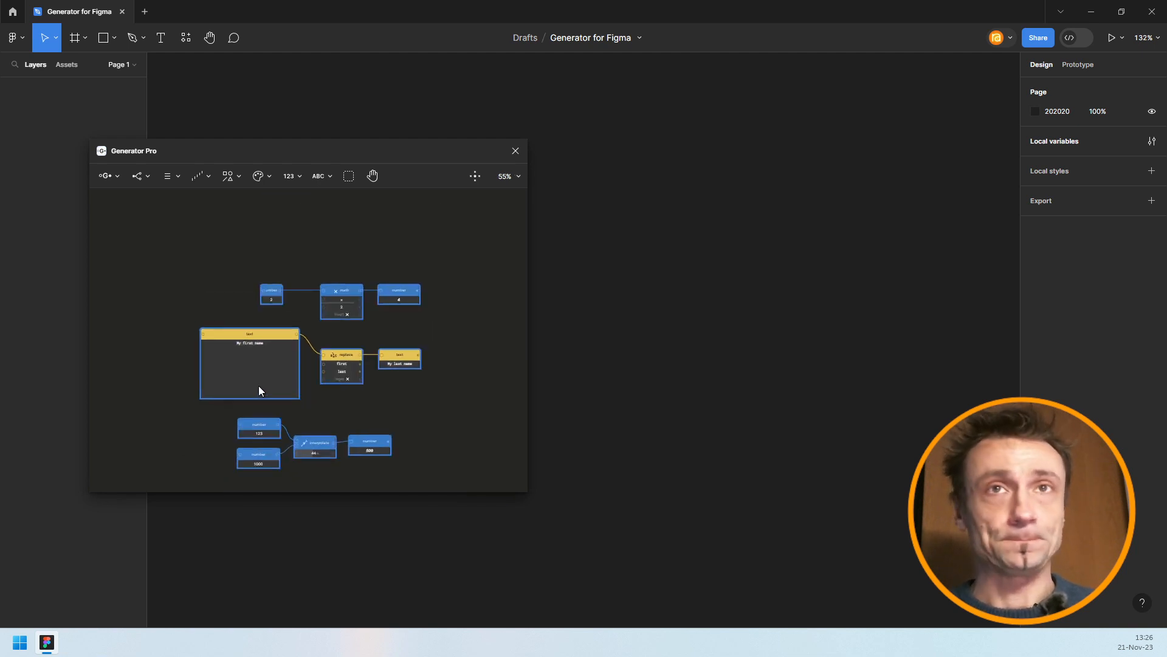
key(Delete)
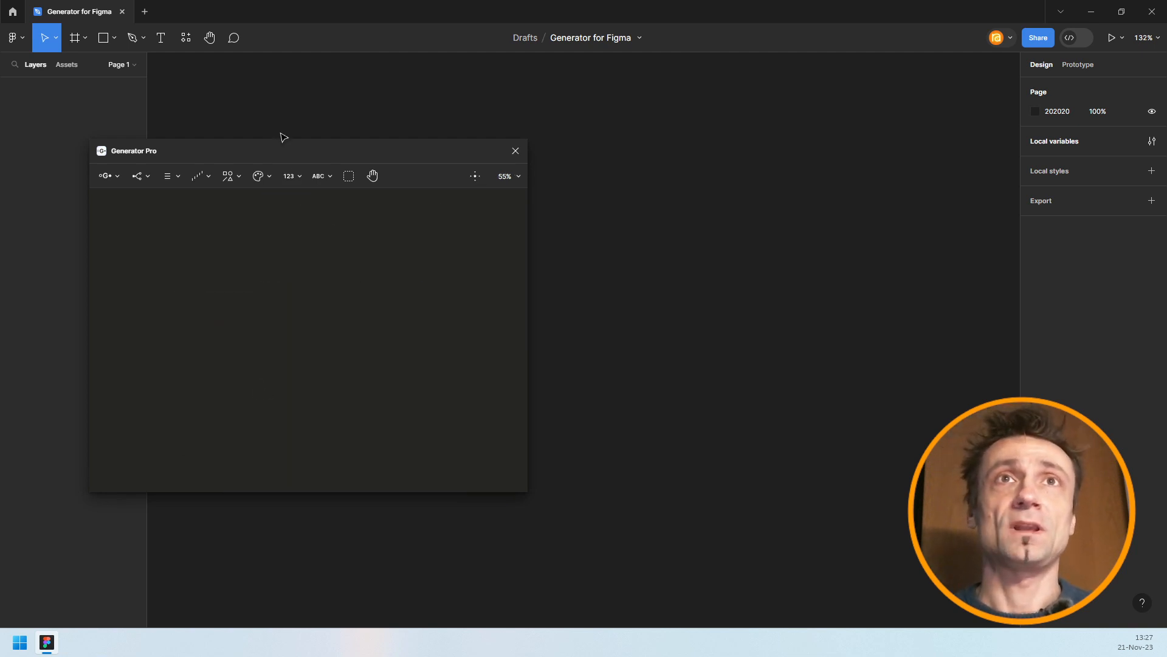
Move the Generator Pro window further onto the canvas and add a Sign node from the number functions
drag(284, 149, 388, 172)
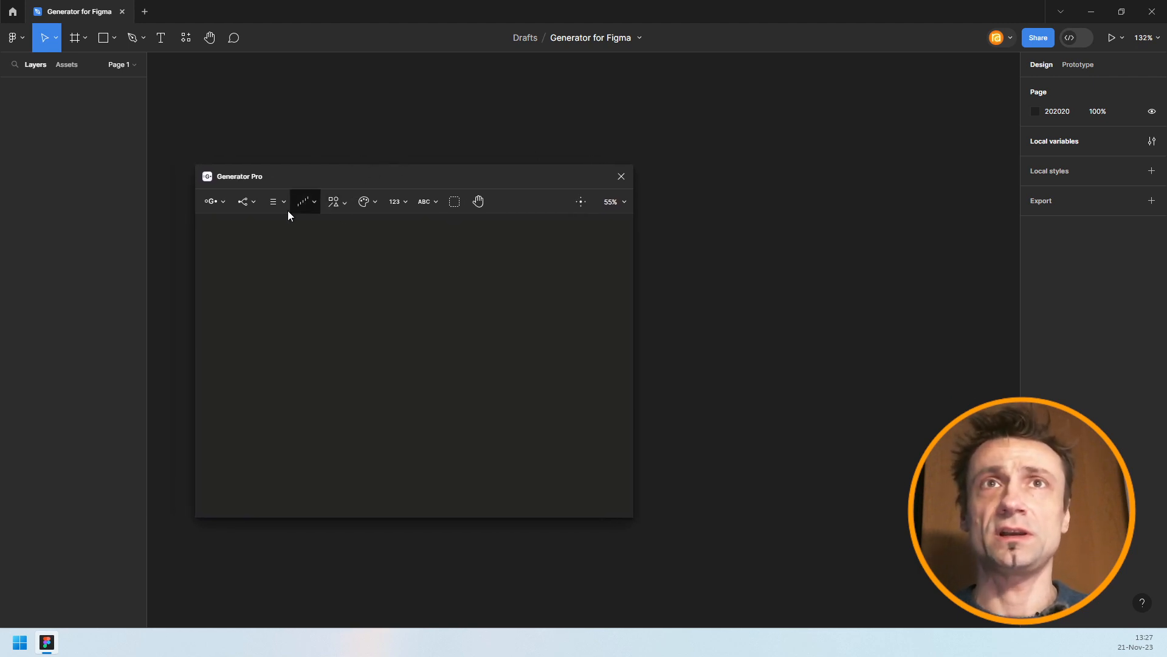
click(375, 204)
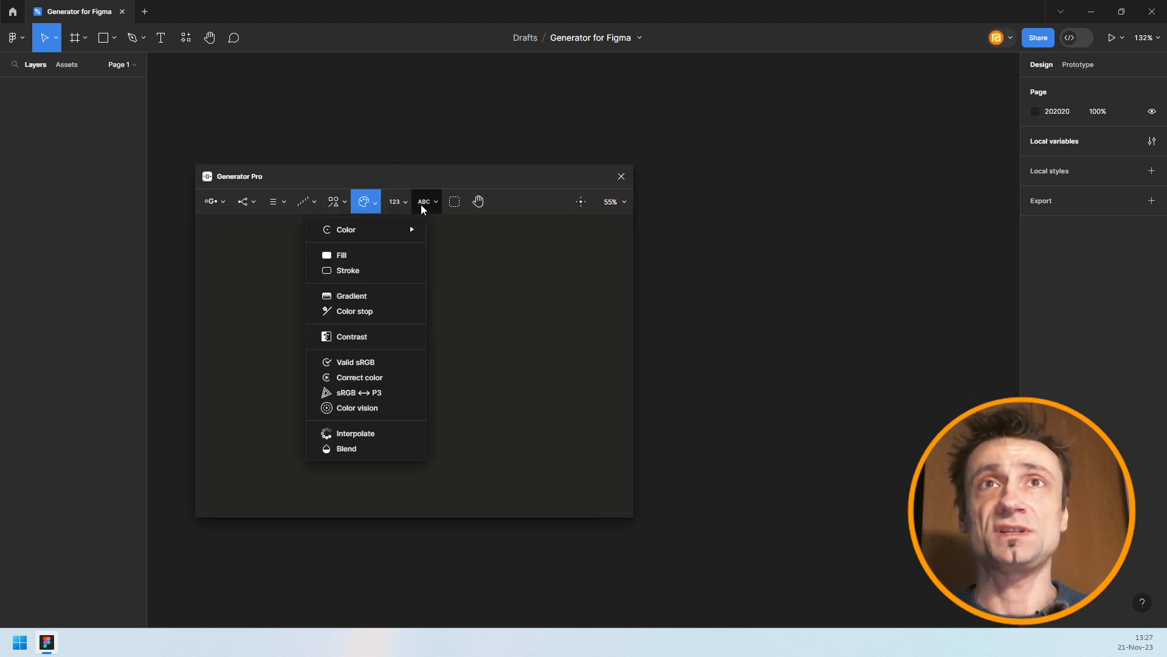
click(395, 204)
mouse_move(399, 328)
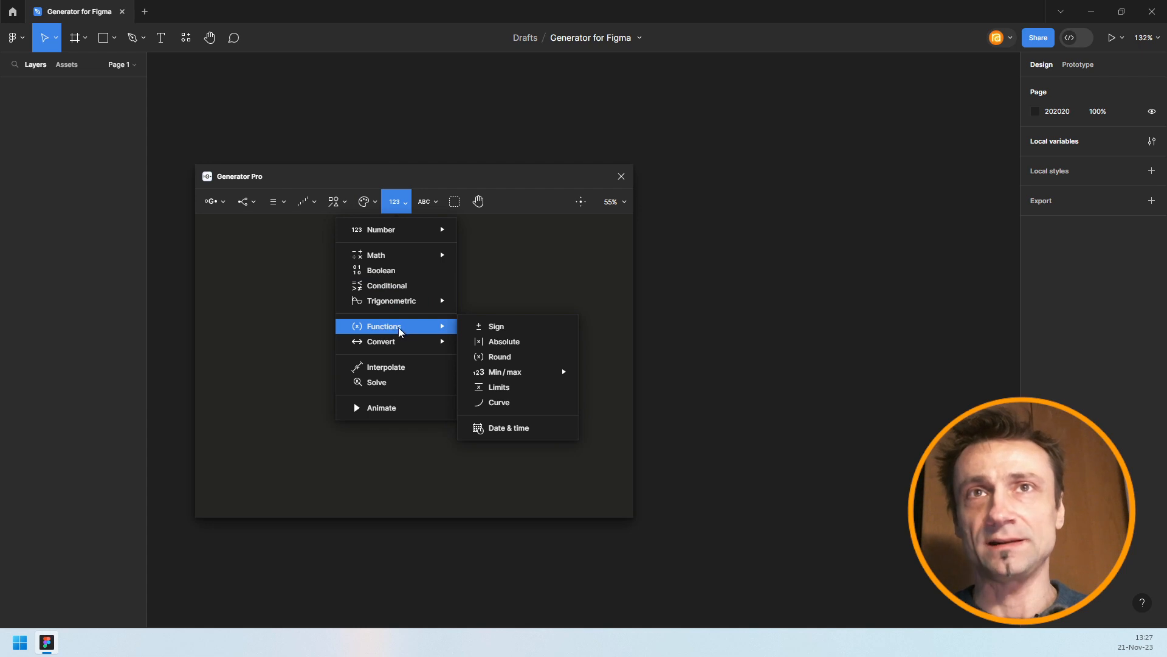
click(513, 328)
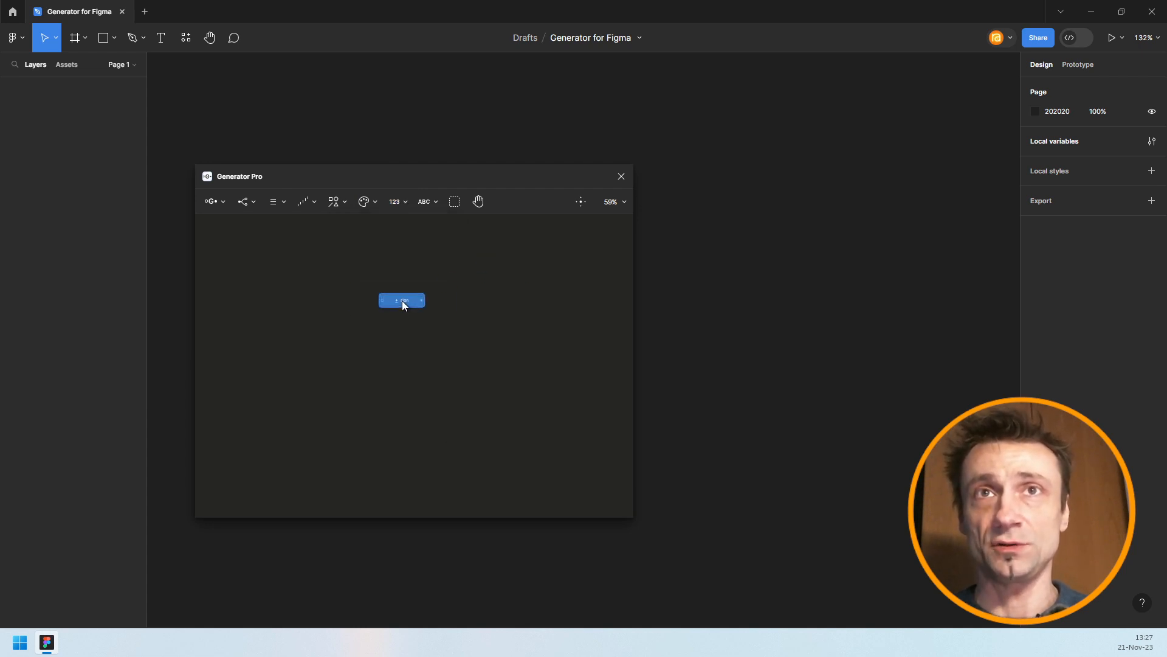
scroll(403, 300, up, 5)
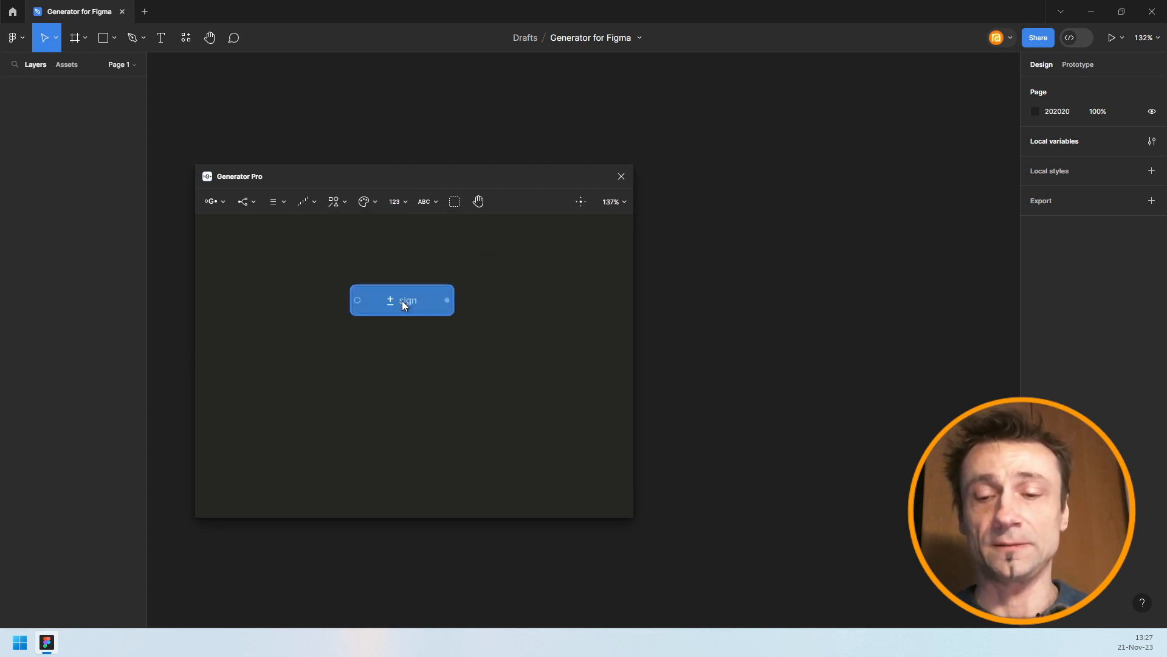
Enlarge the Generator Pro window across the canvas area, shrink it back and reposition it partly over the layers area
click(394, 202)
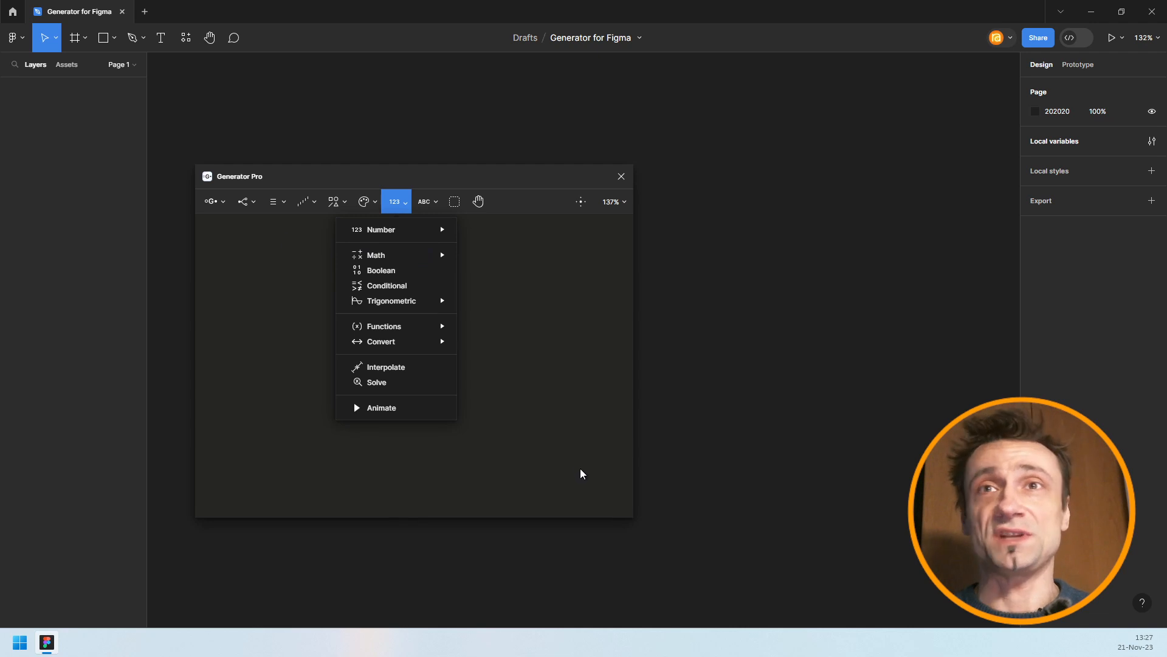
drag(500, 177, 457, 61)
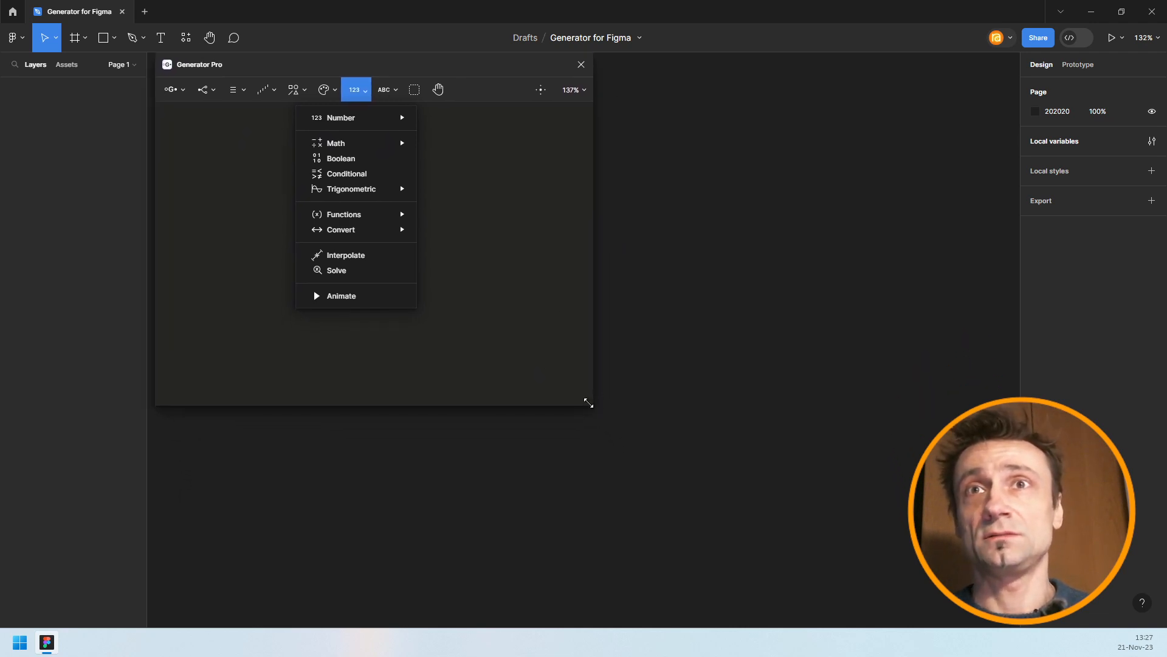
drag(586, 404, 995, 610)
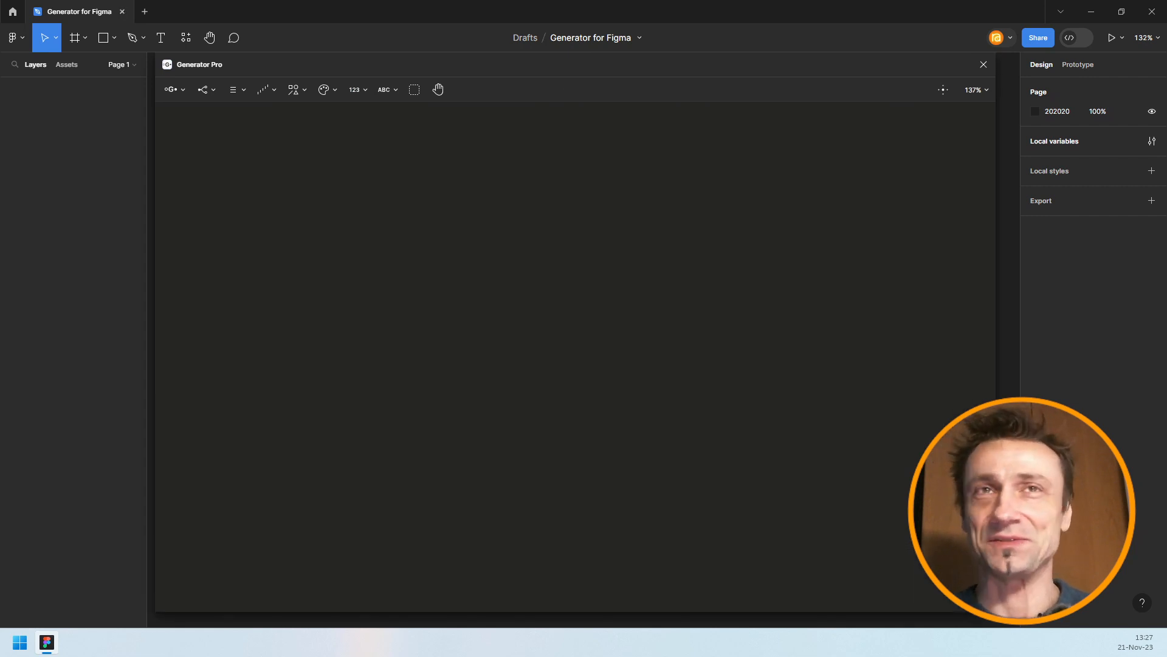
drag(995, 611, 605, 426)
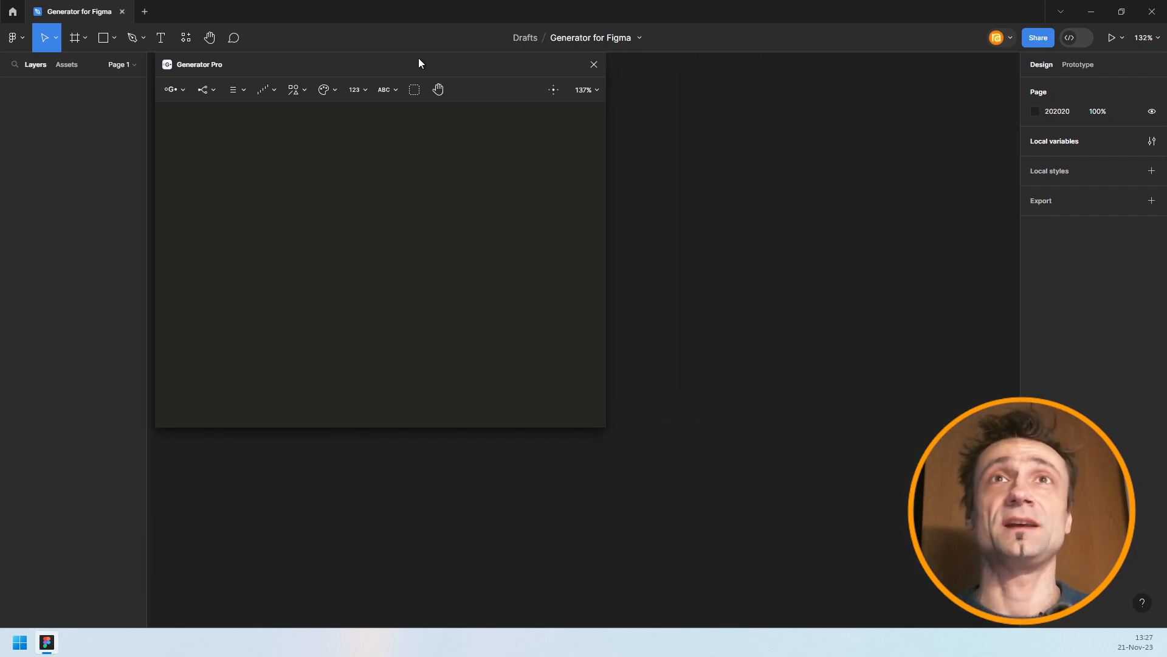
drag(418, 62, 306, 160)
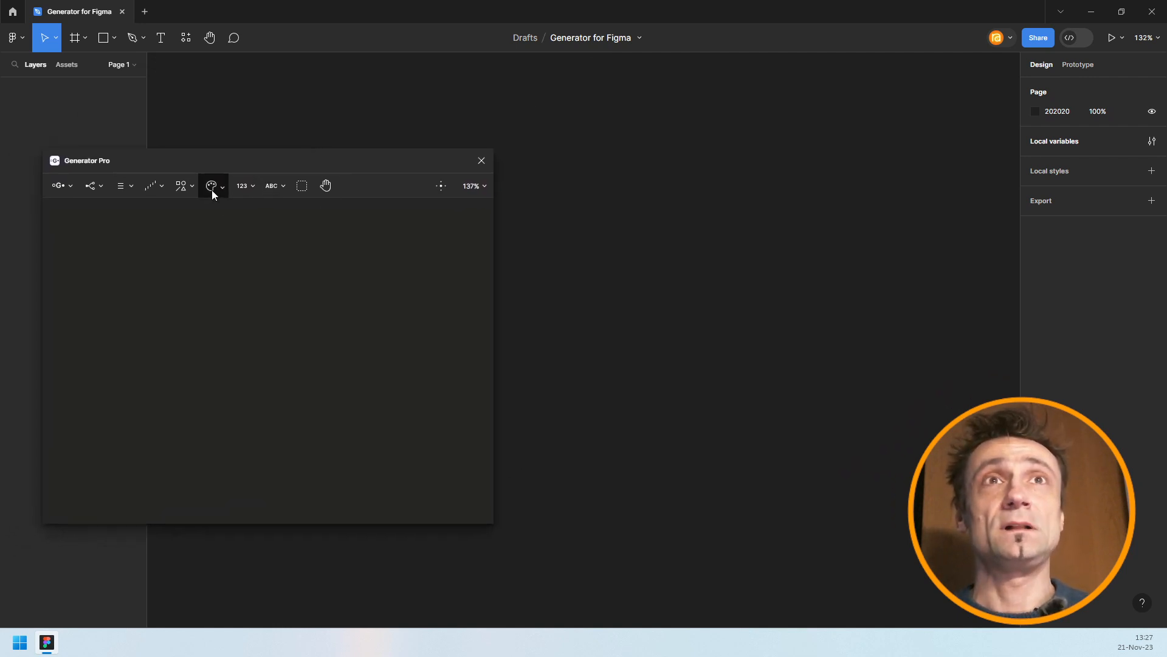
Add a number node to the graph and place a constant node beside it
click(119, 188)
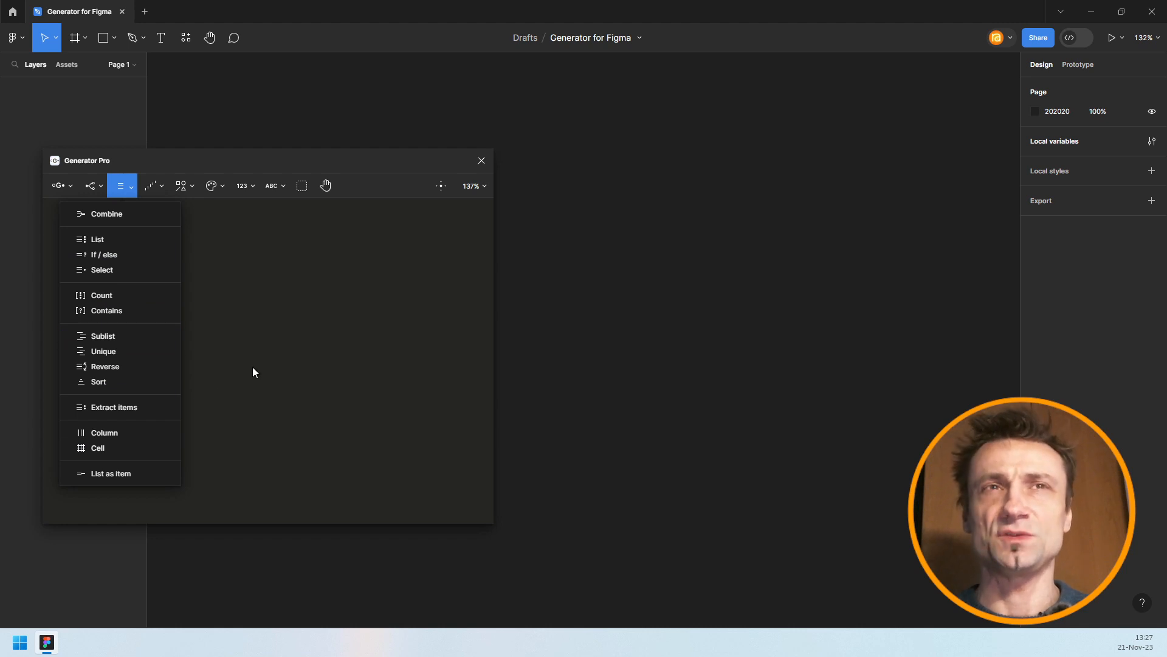
click(250, 327)
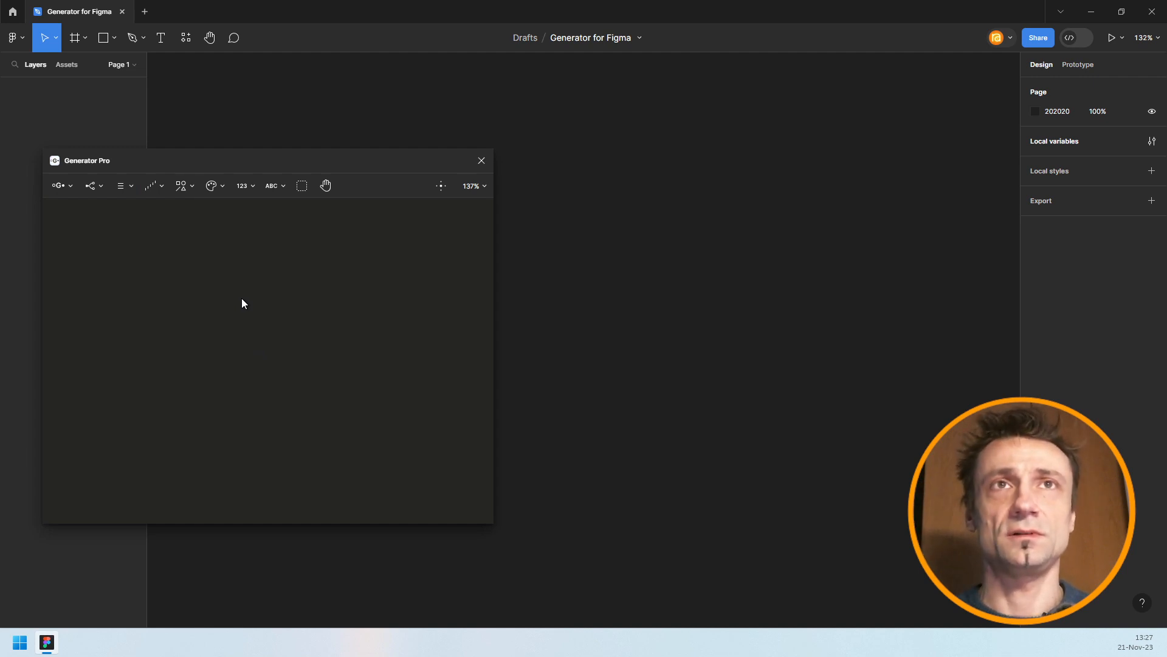
click(250, 187)
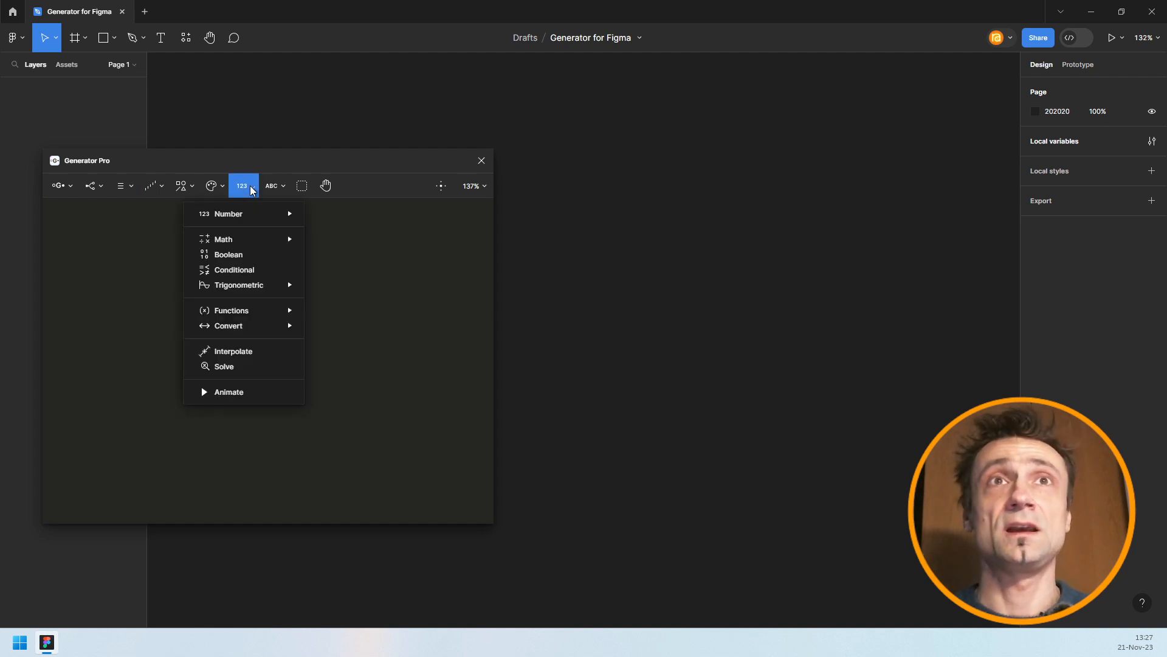
click(236, 216)
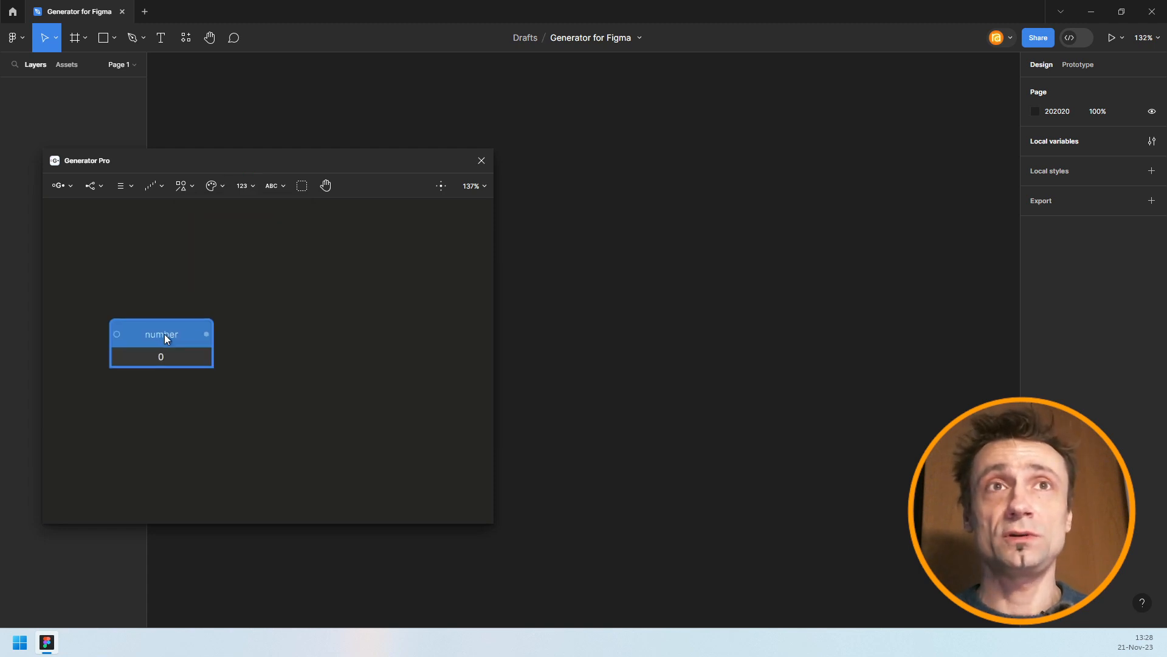
click(243, 186)
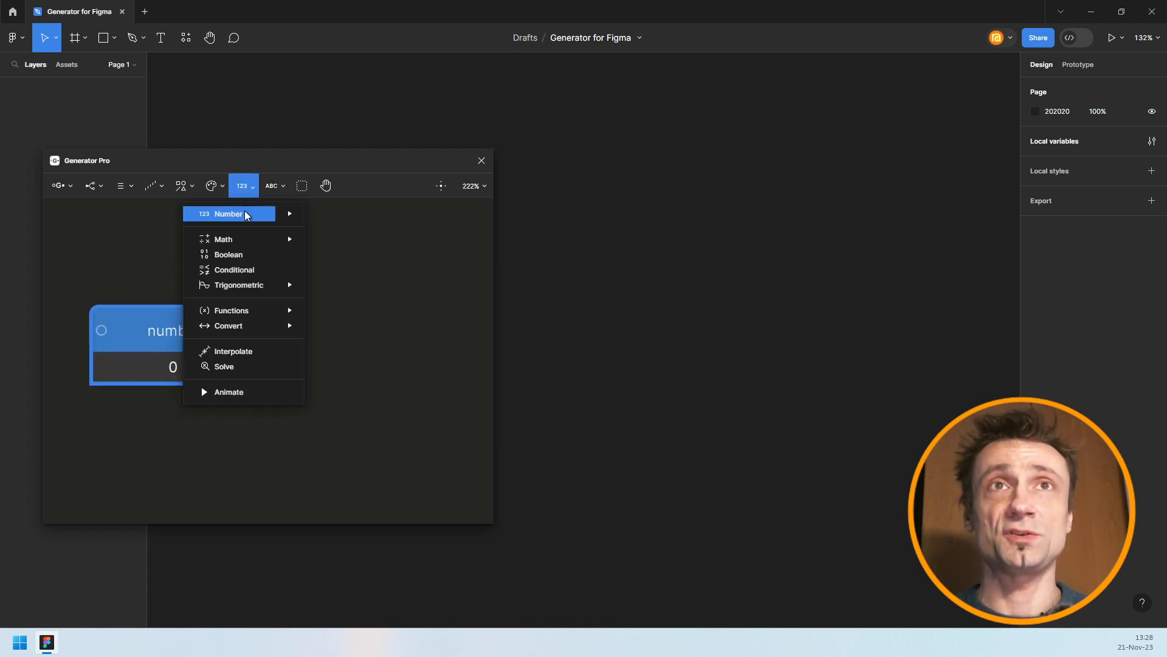
mouse_move(263, 215)
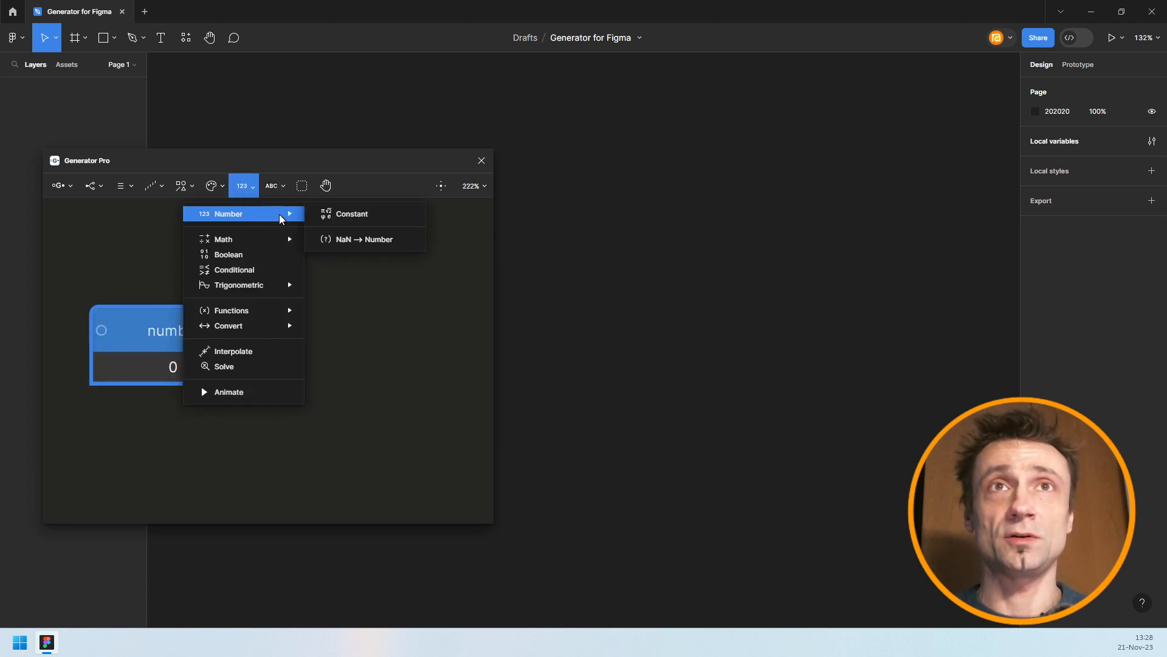
click(371, 215)
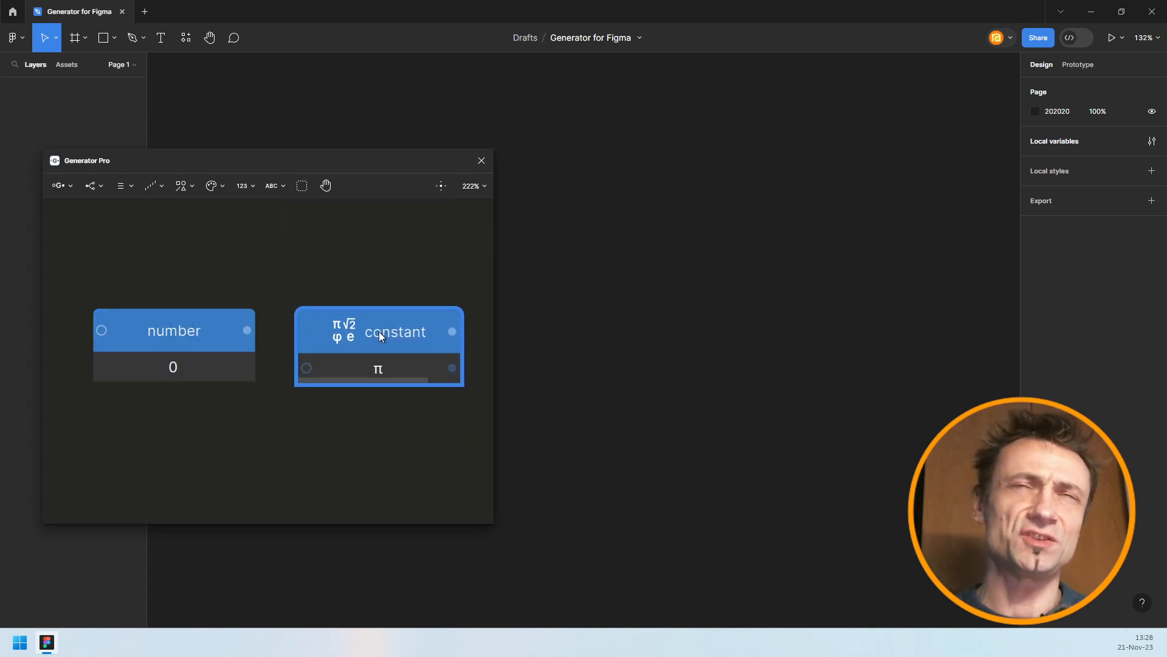
Set the number node's value to 66 and switch the constant node to Φ
drag(193, 363, 197, 364)
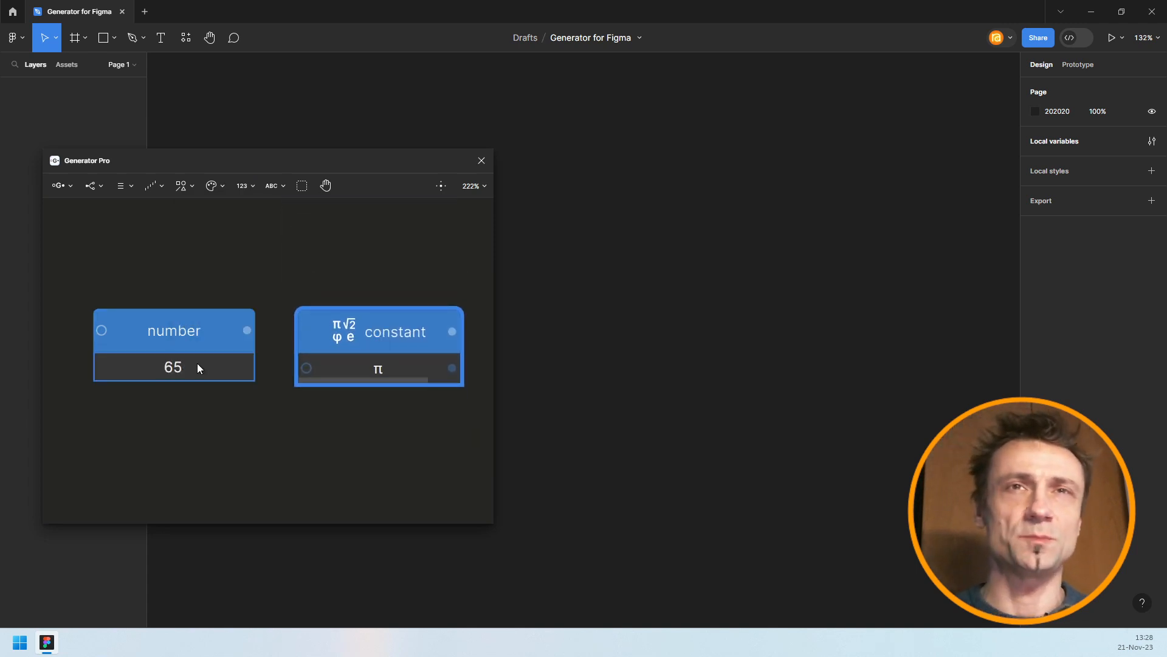
drag(409, 366, 316, 251)
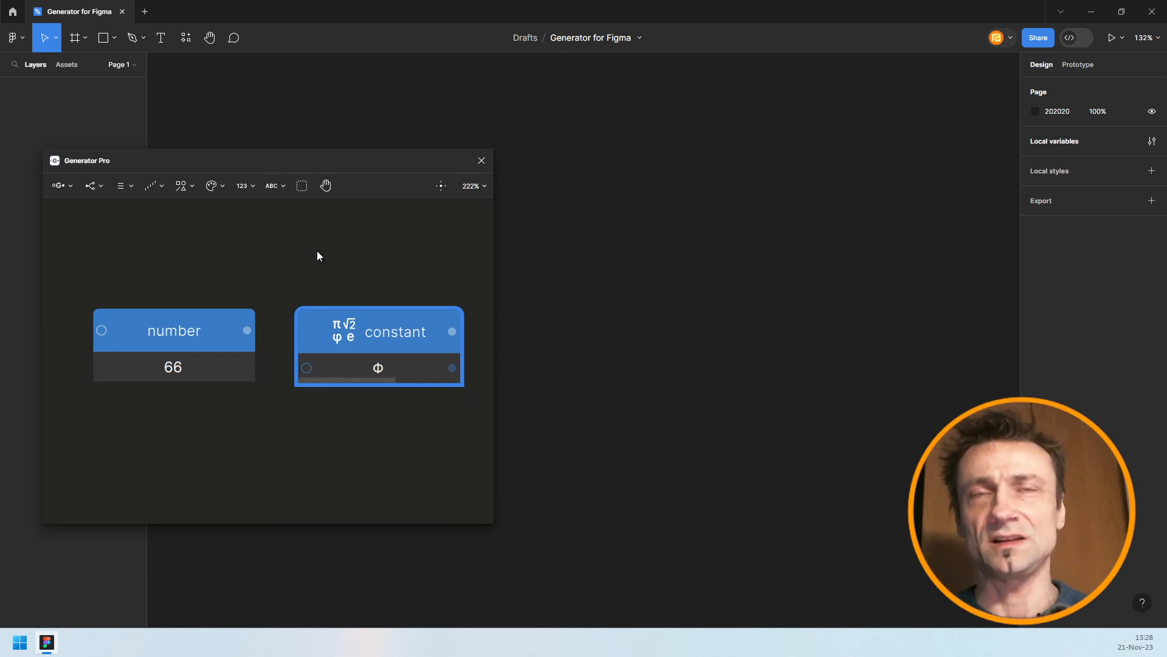
scroll(246, 258, down, 2)
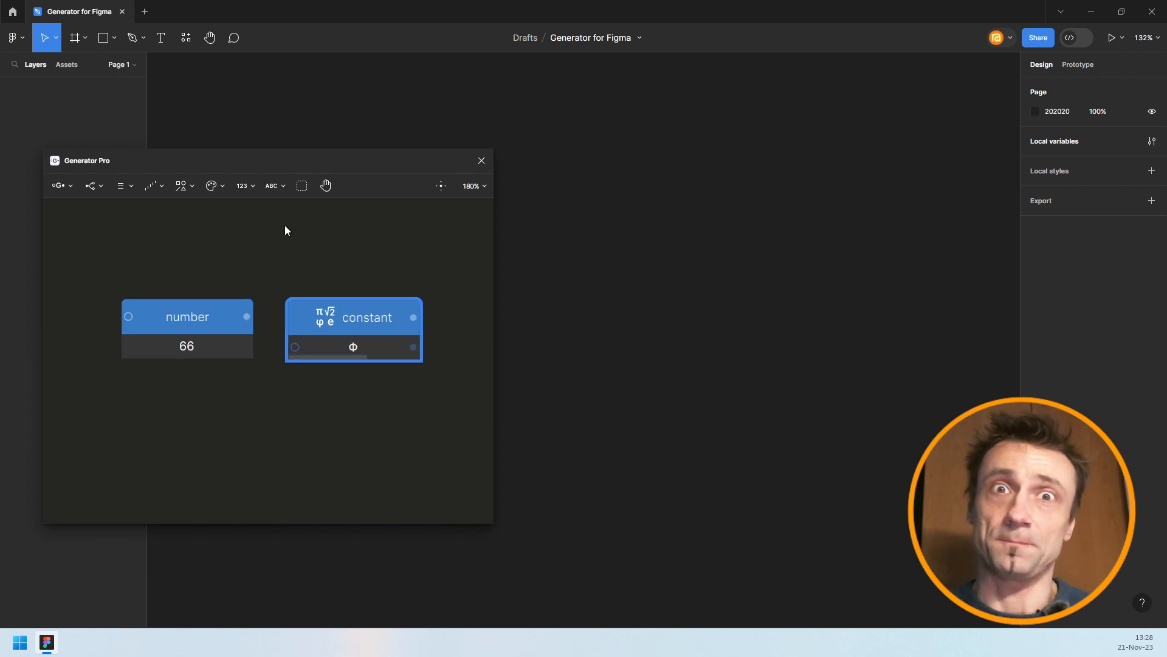
Add a single-value math node and place it below the number node with some space between them
click(238, 184)
mouse_move(247, 216)
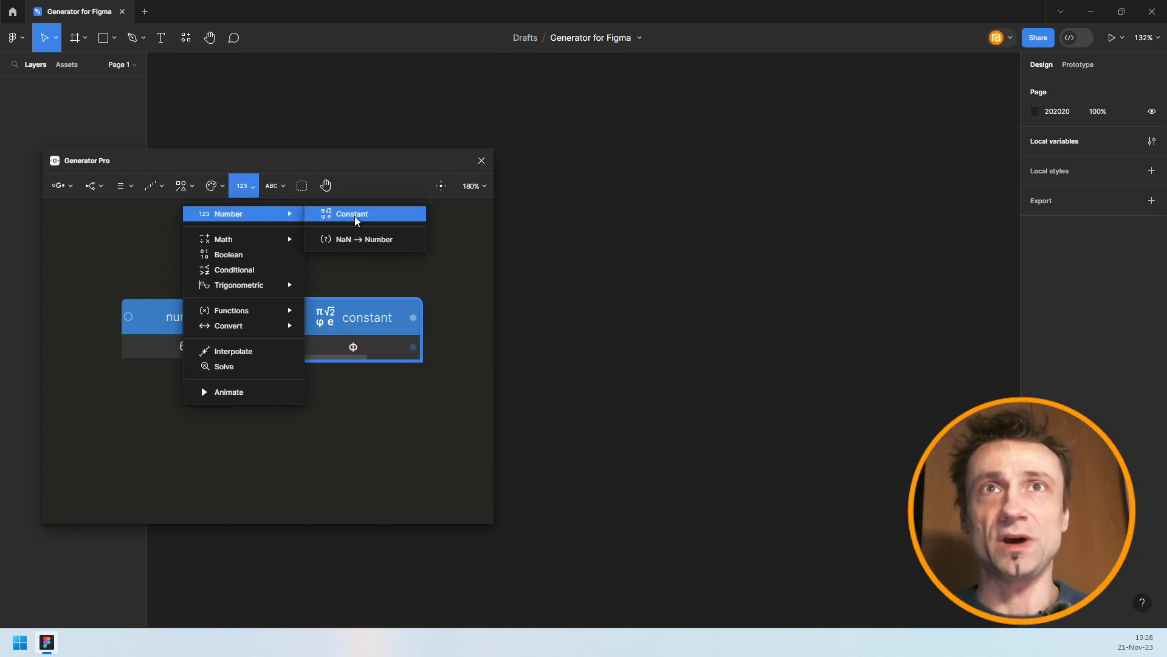
click(232, 239)
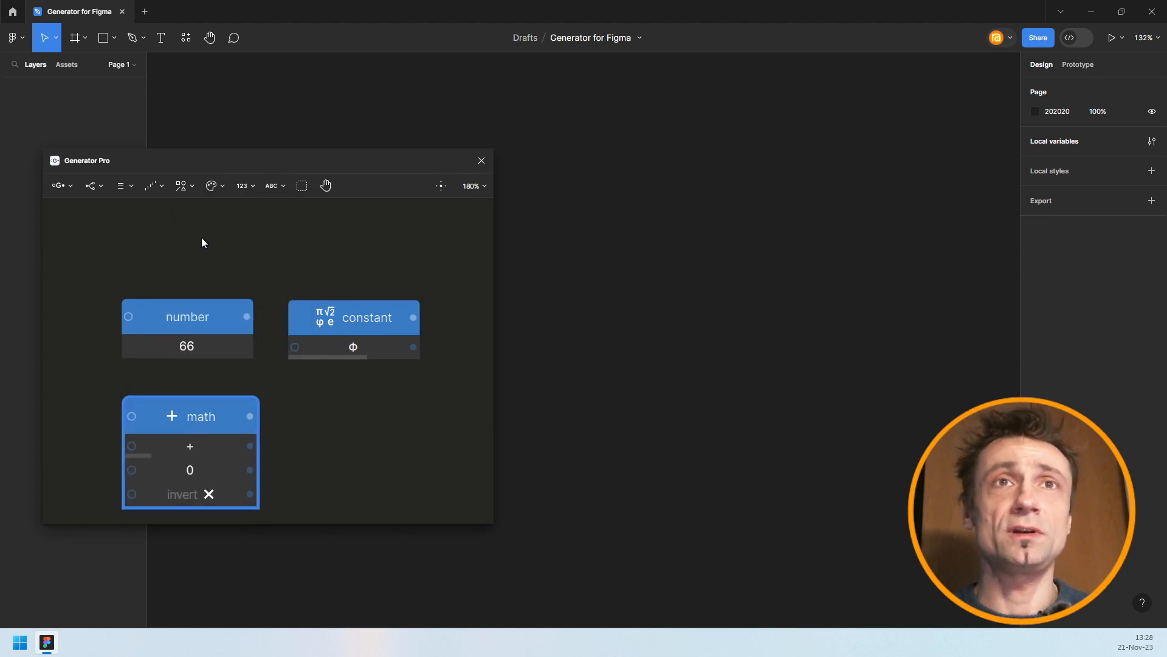
scroll(219, 249, down, 2)
drag(279, 383, 254, 357)
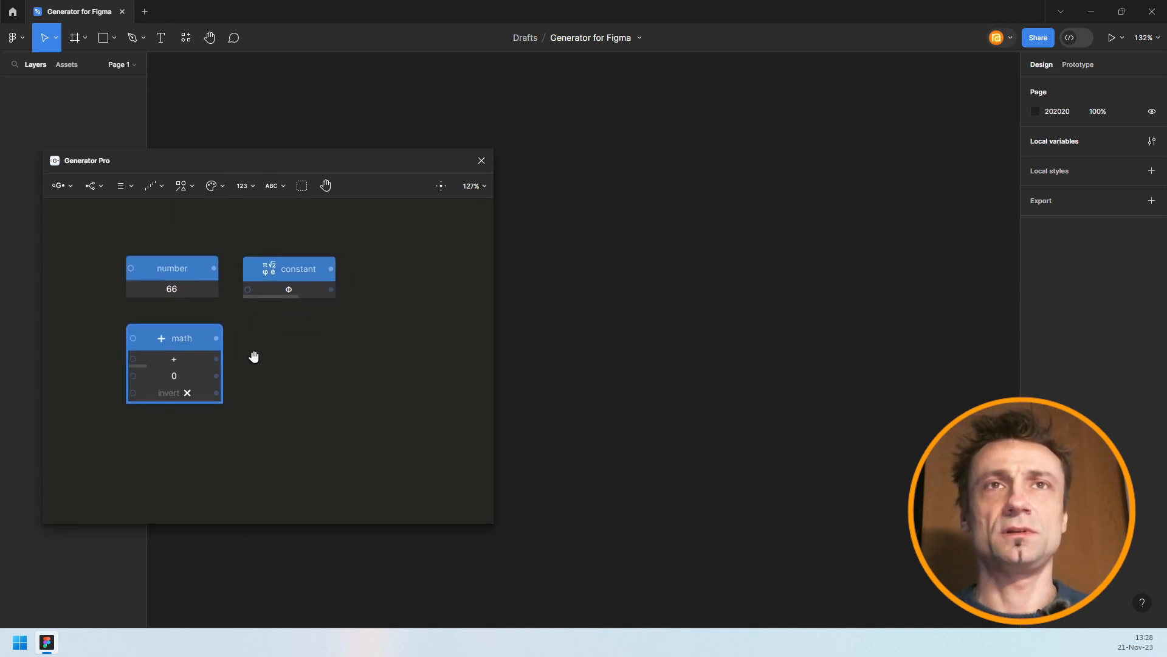
drag(168, 339, 173, 386)
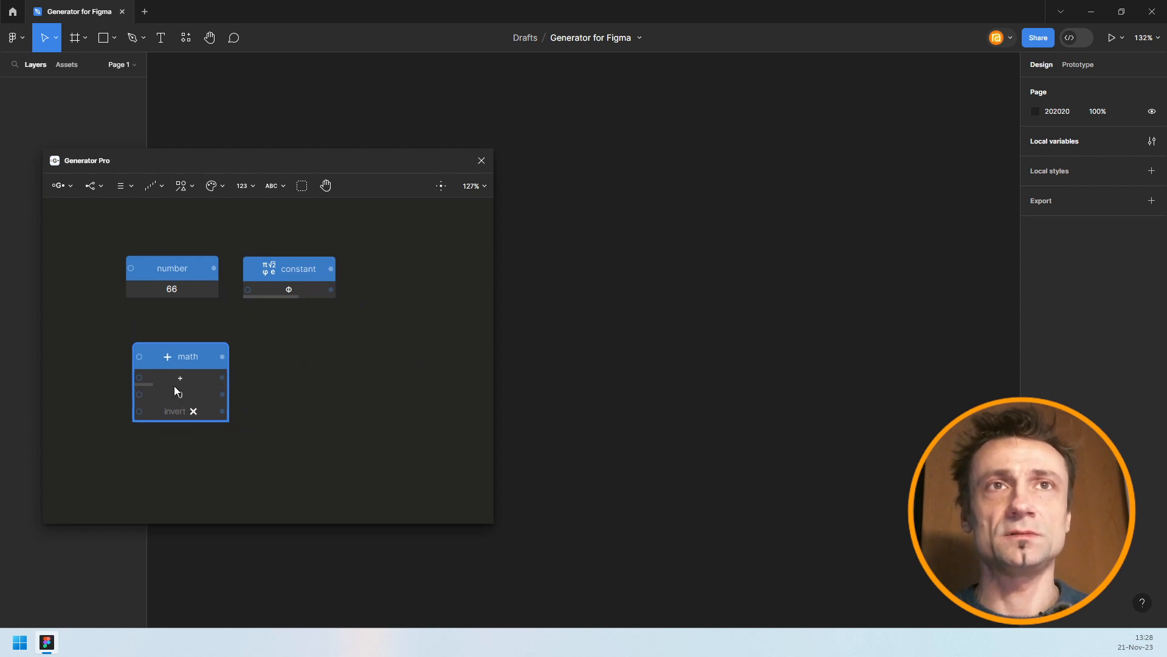
Add the multi-input math node beside the first one and connect the first math node and the number node to it
click(244, 186)
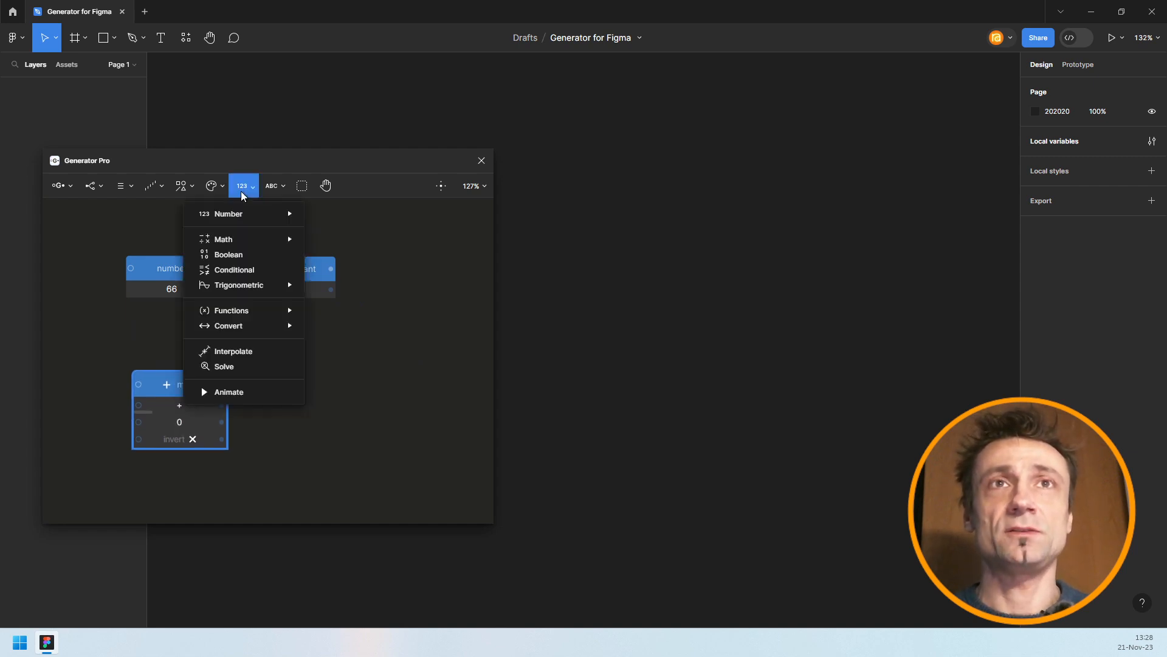
mouse_move(255, 240)
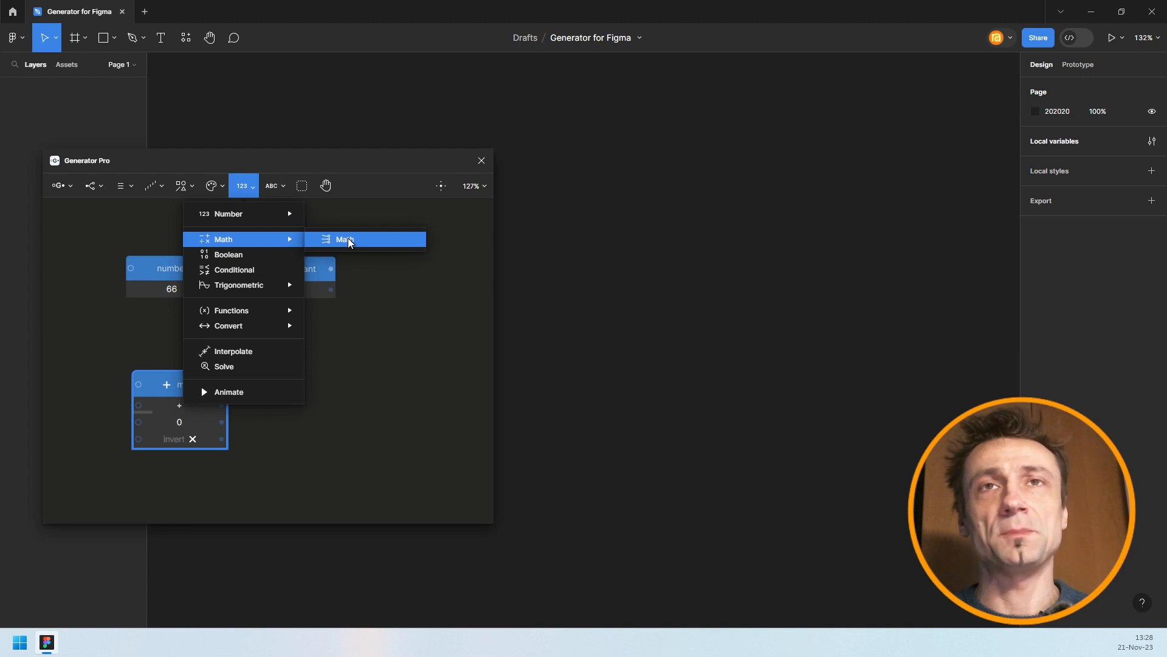
click(350, 240)
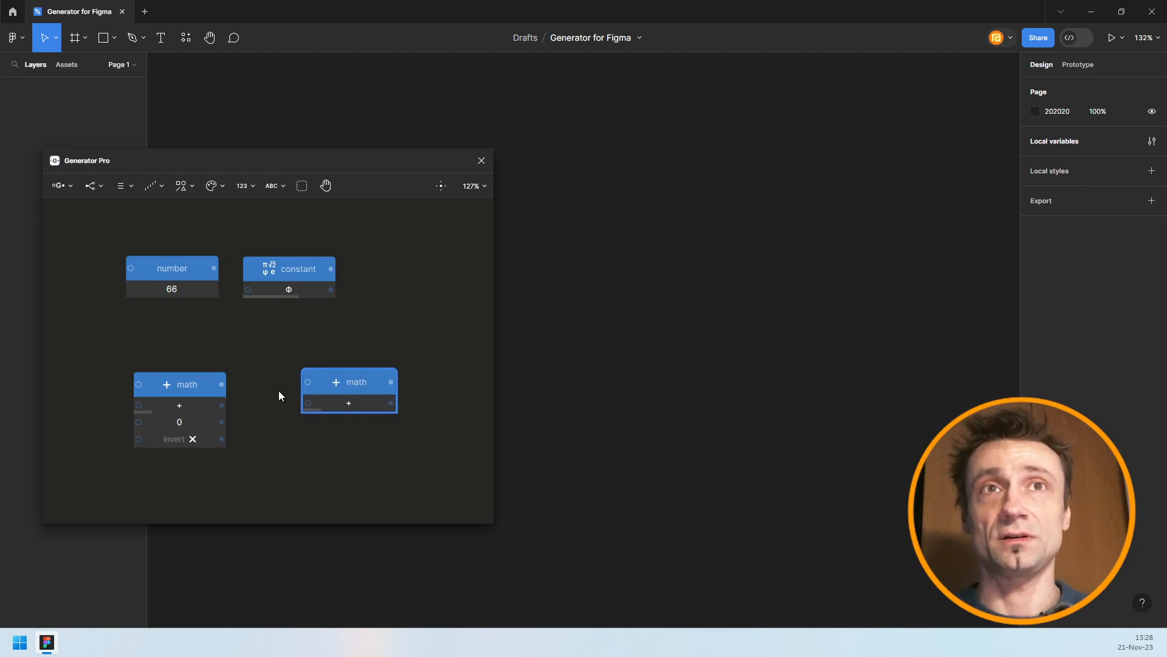
drag(220, 387, 312, 381)
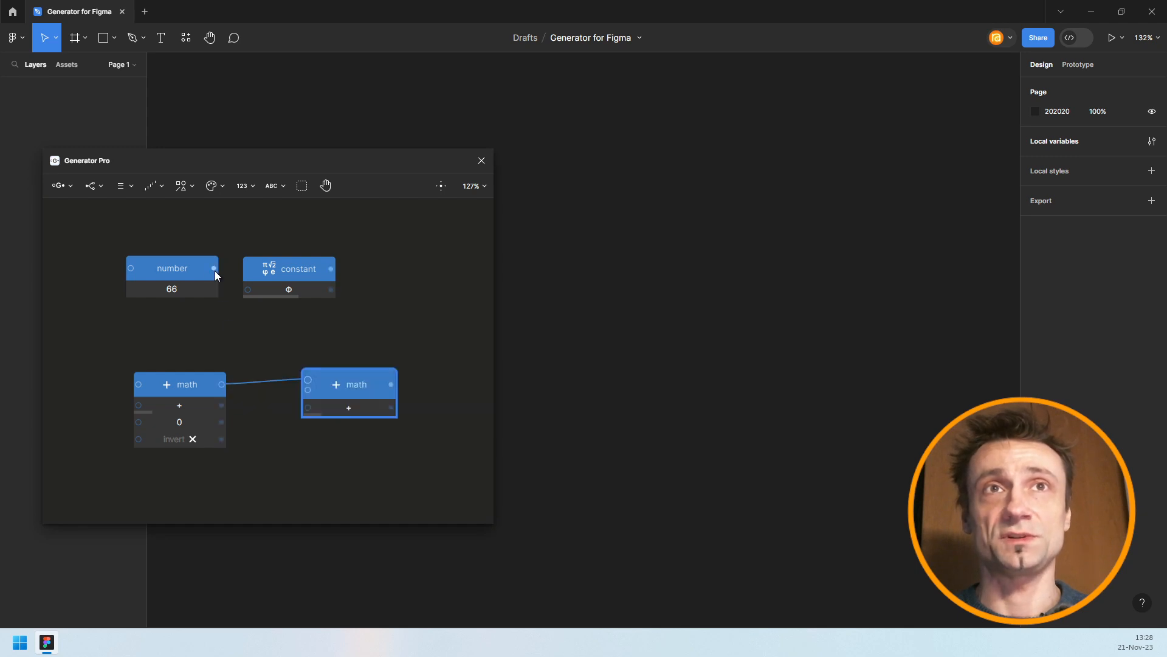
drag(215, 270, 326, 397)
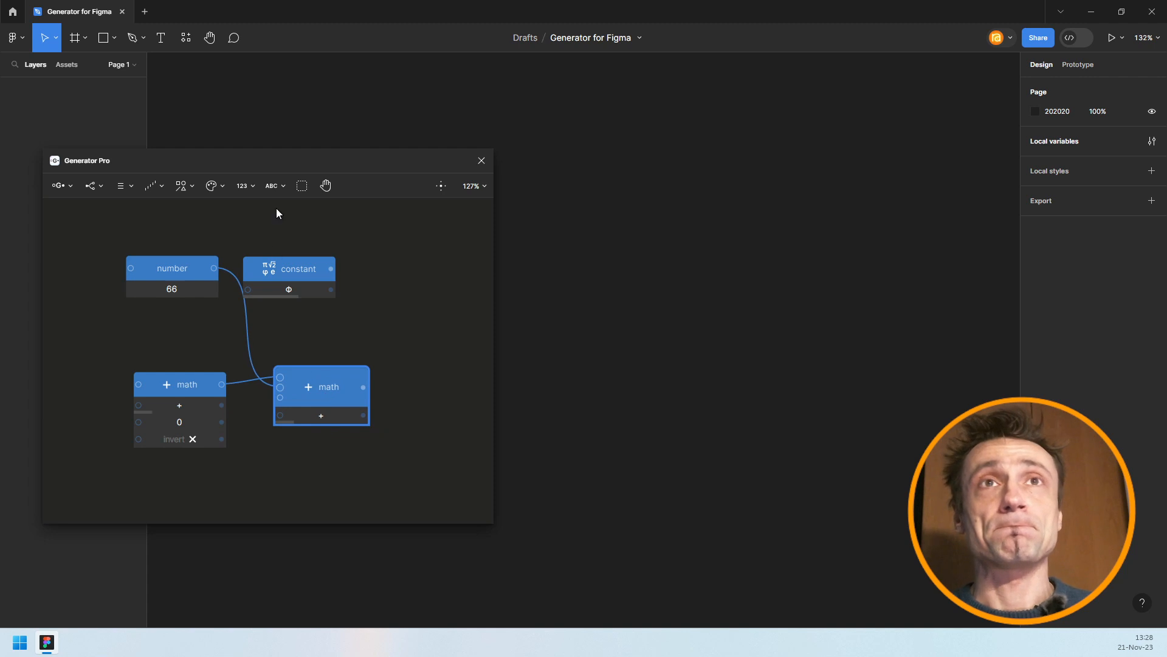
click(237, 179)
mouse_move(279, 242)
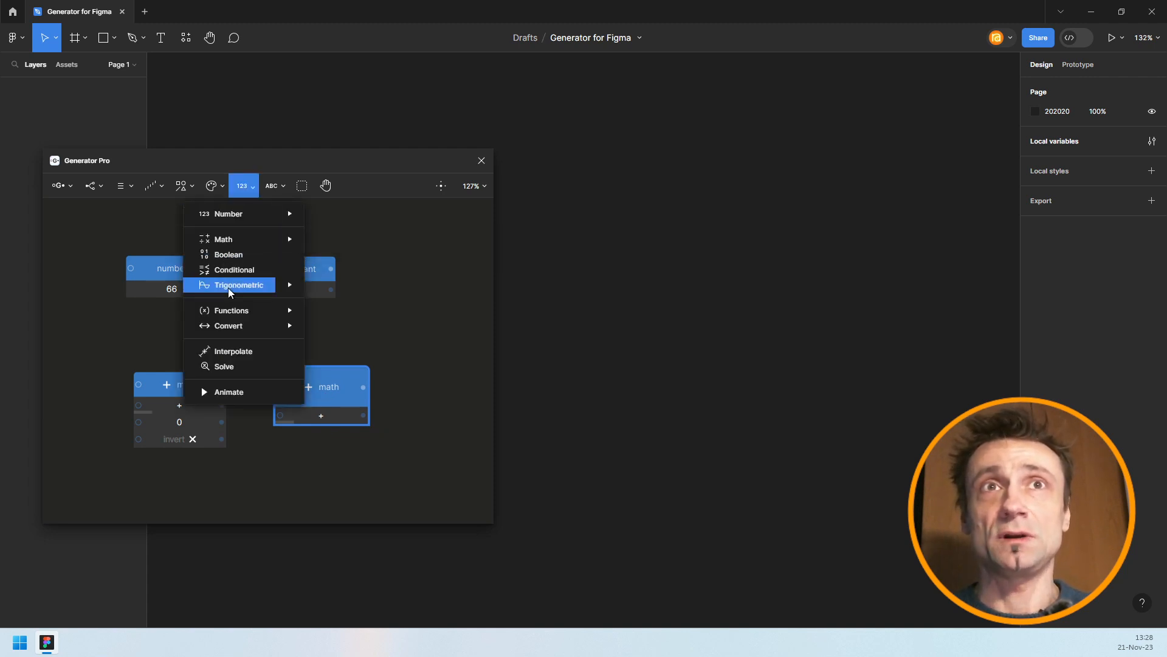
click(406, 285)
Delete all nodes from the graph and add a color node
drag(152, 229, 331, 425)
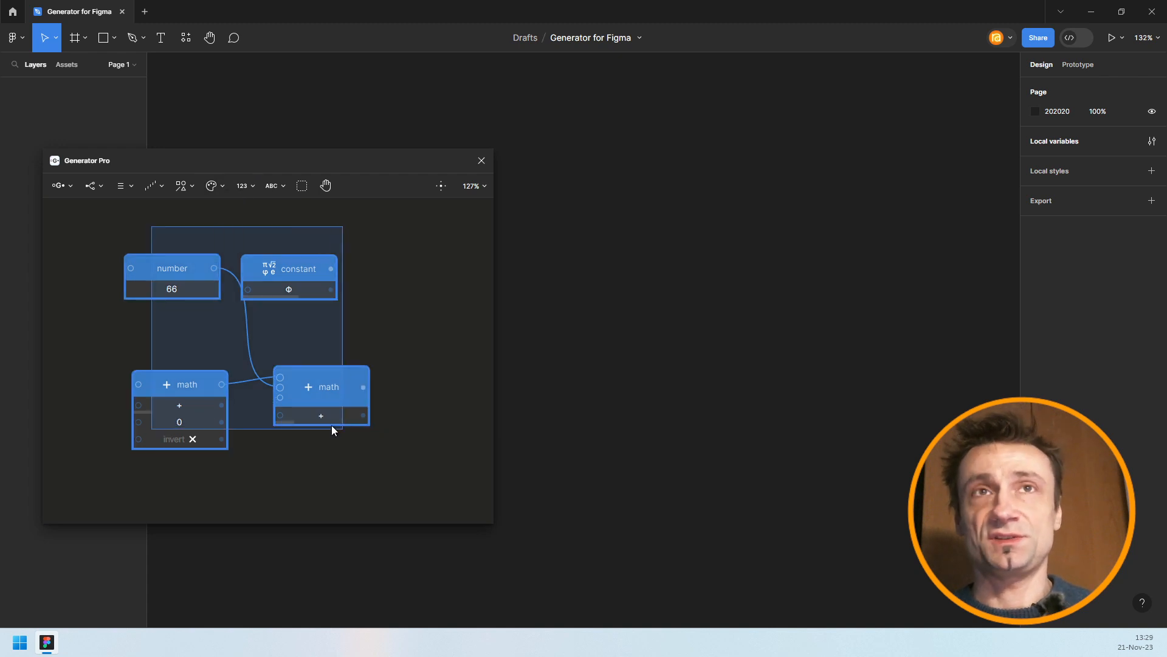
key(Delete)
click(211, 185)
click(182, 214)
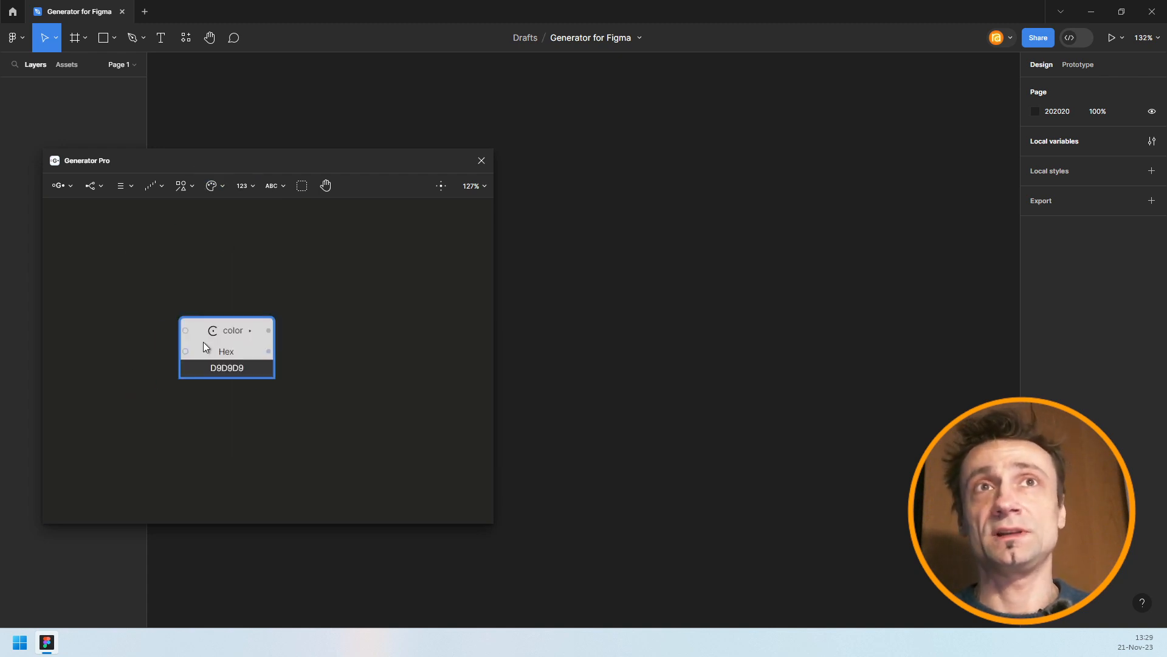
Move the color node up slightly, switch it to RGB and adjust its channels to an orange color
click(213, 183)
click(286, 329)
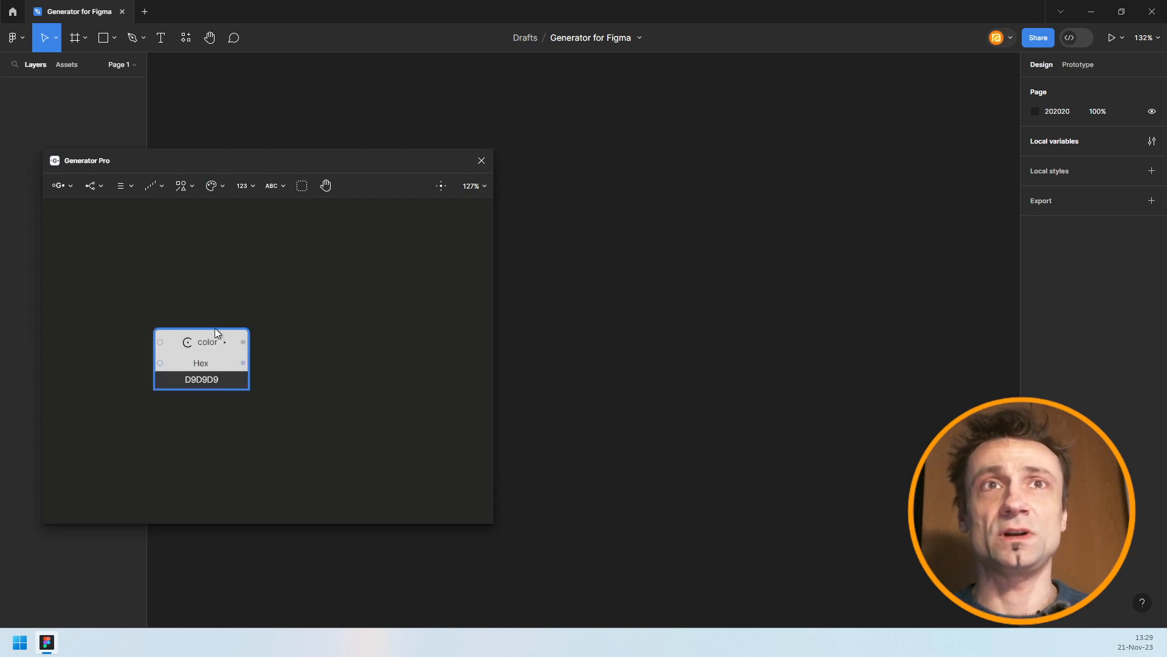
drag(215, 333, 203, 302)
scroll(207, 331, down, 1)
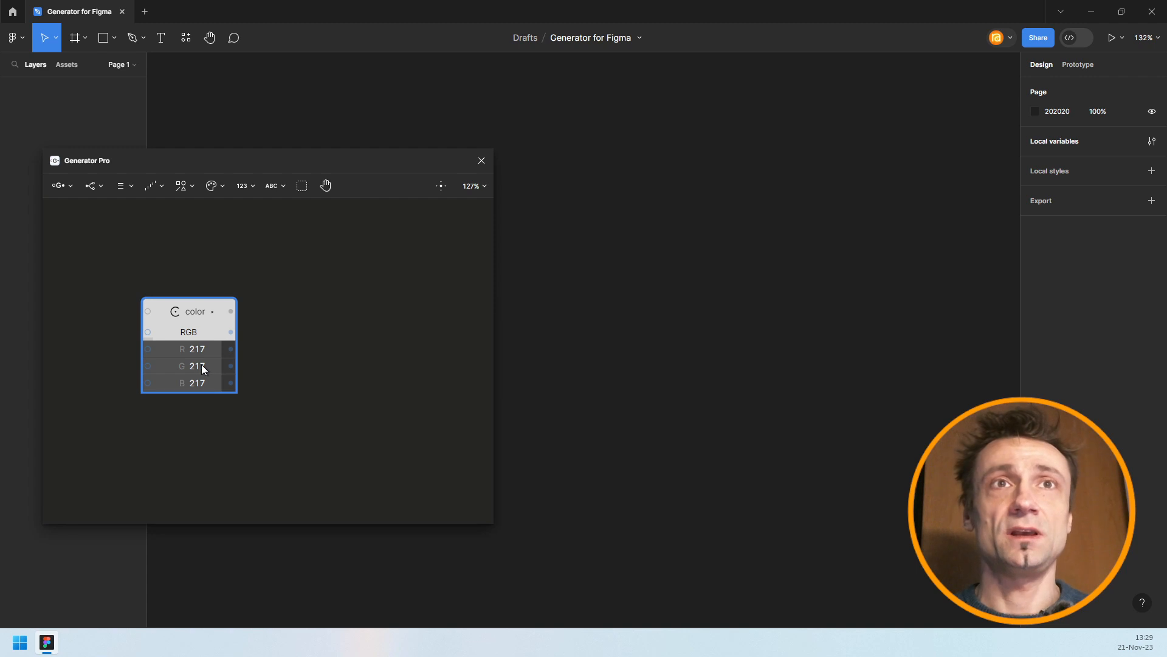
drag(202, 363, 197, 382)
Add a red and a yellow preset color node, placing both to the right of the RGB color node
click(210, 188)
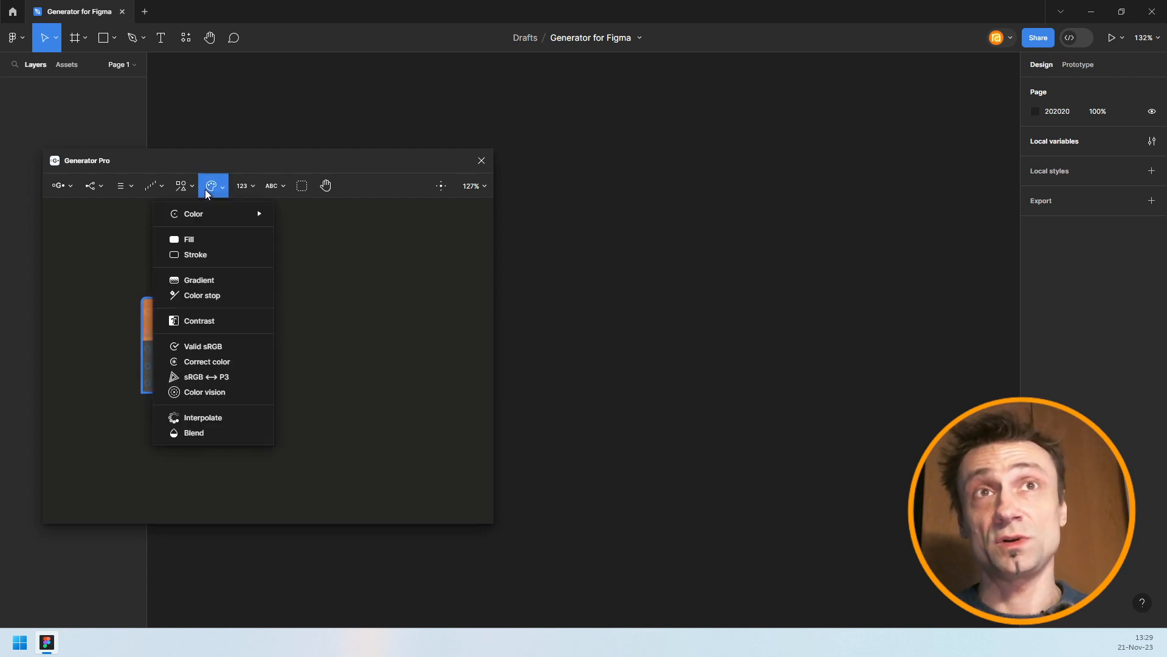
mouse_move(255, 214)
click(298, 217)
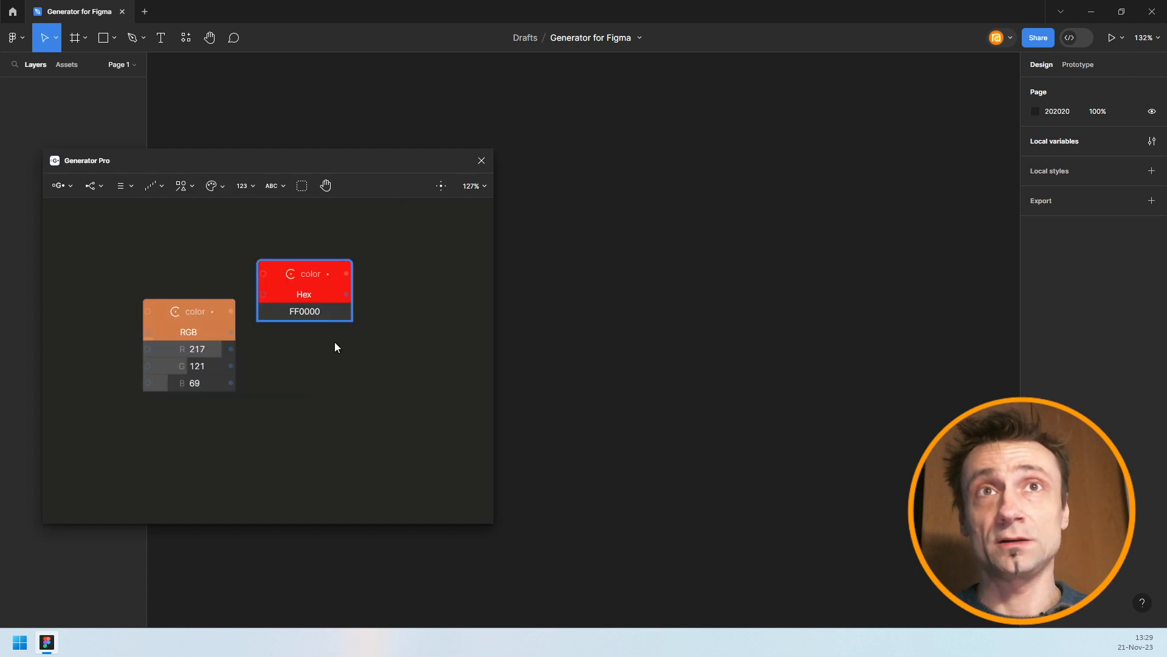
click(335, 344)
click(209, 186)
mouse_move(241, 214)
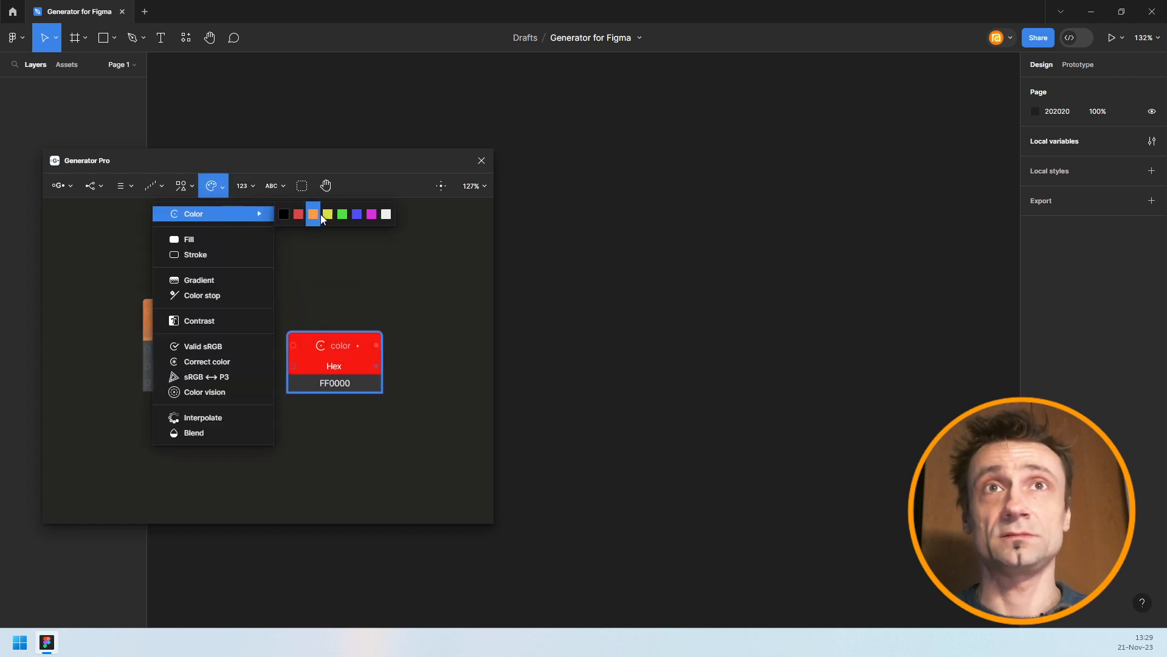
click(329, 213)
click(396, 319)
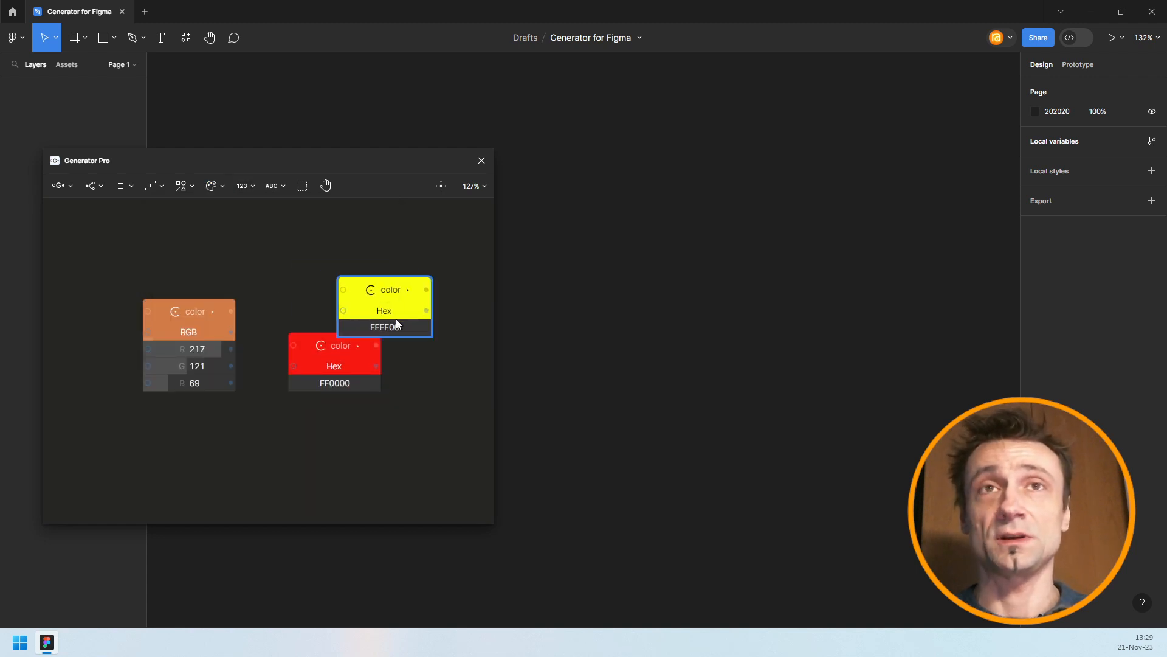
Delete all the color nodes from the graph
click(207, 194)
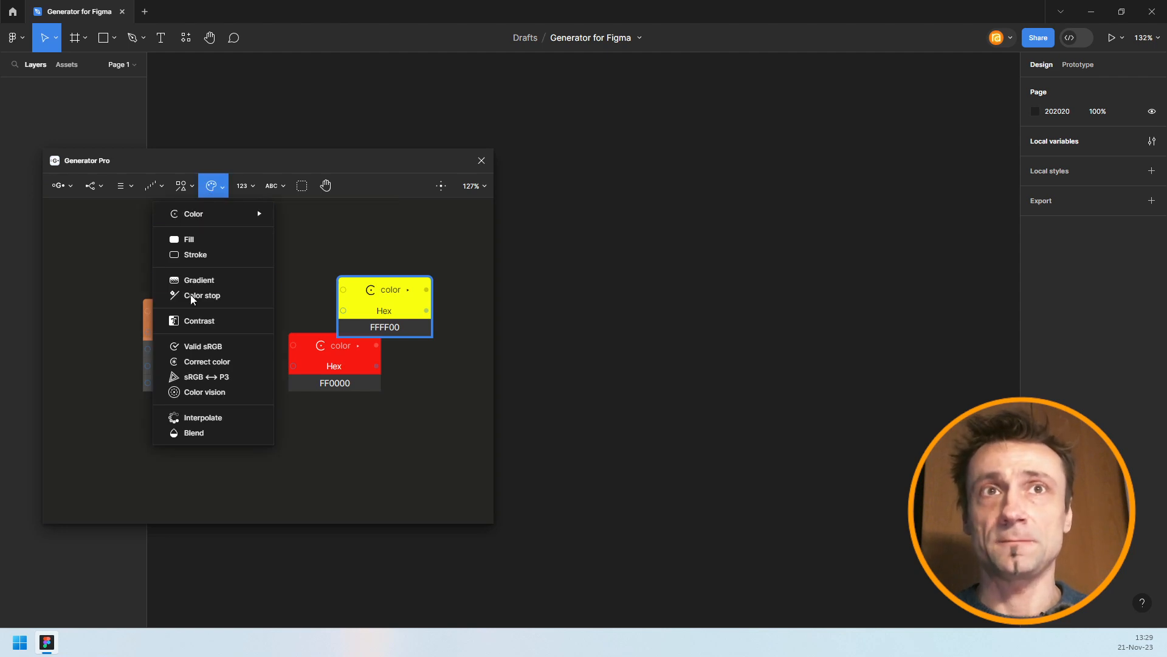
click(366, 246)
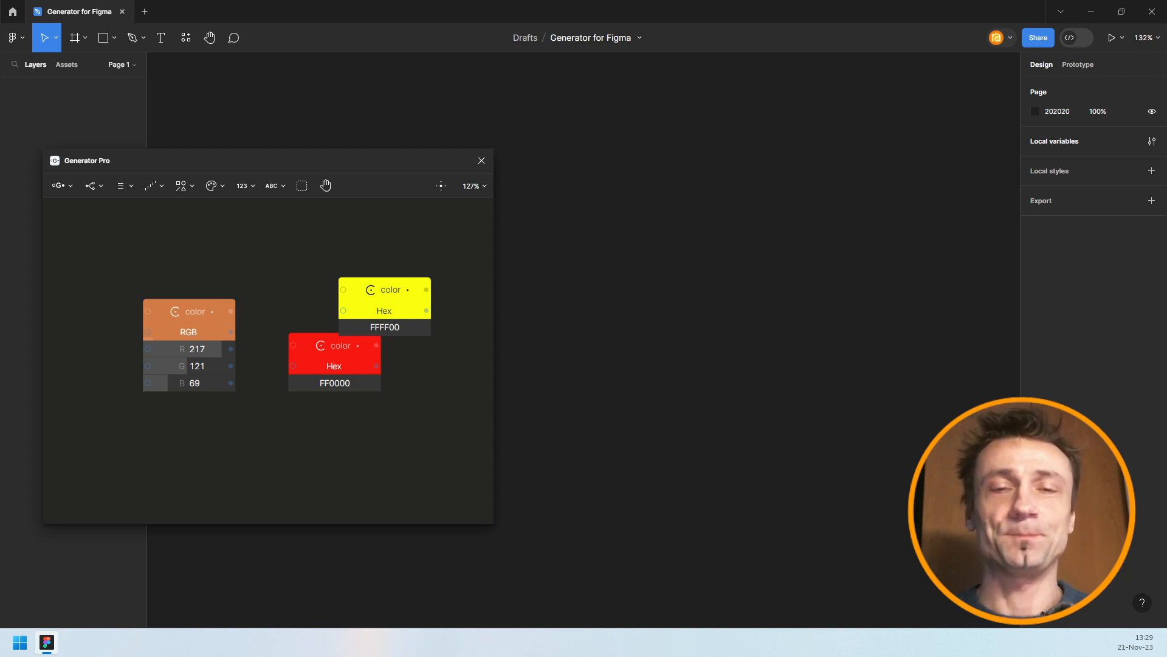
key(ctrl+a)
key(Delete)
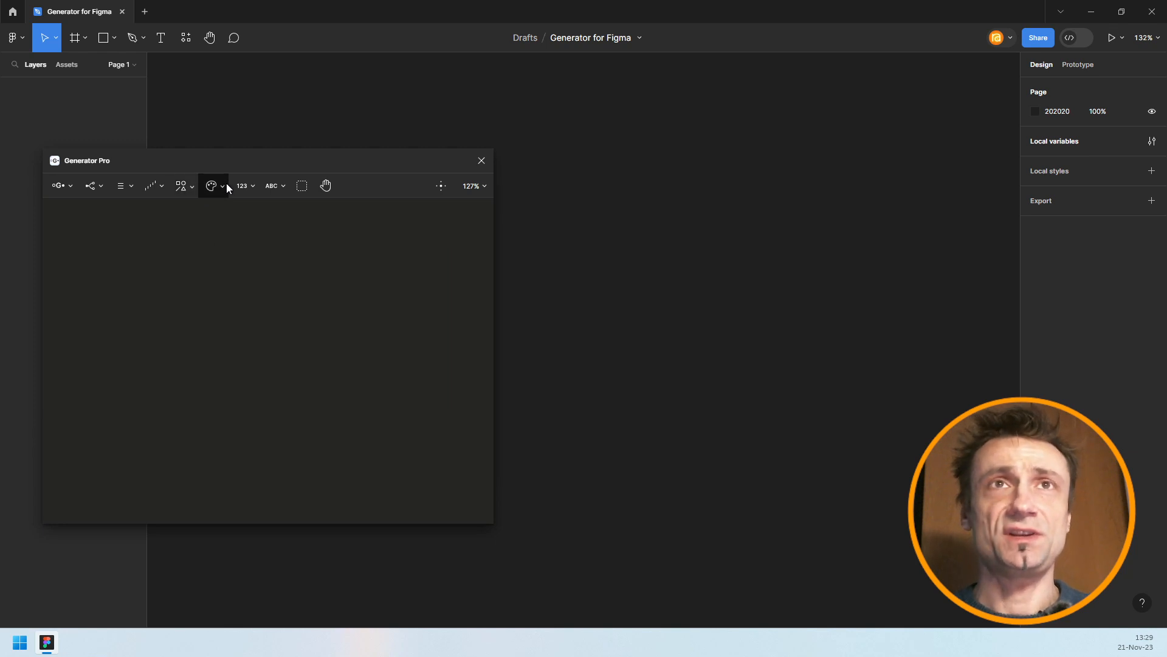
Add a number node, duplicate it to its right and connect the original's output to the duplicate's input
click(242, 186)
drag(226, 208, 172, 328)
scroll(174, 328, up, 3)
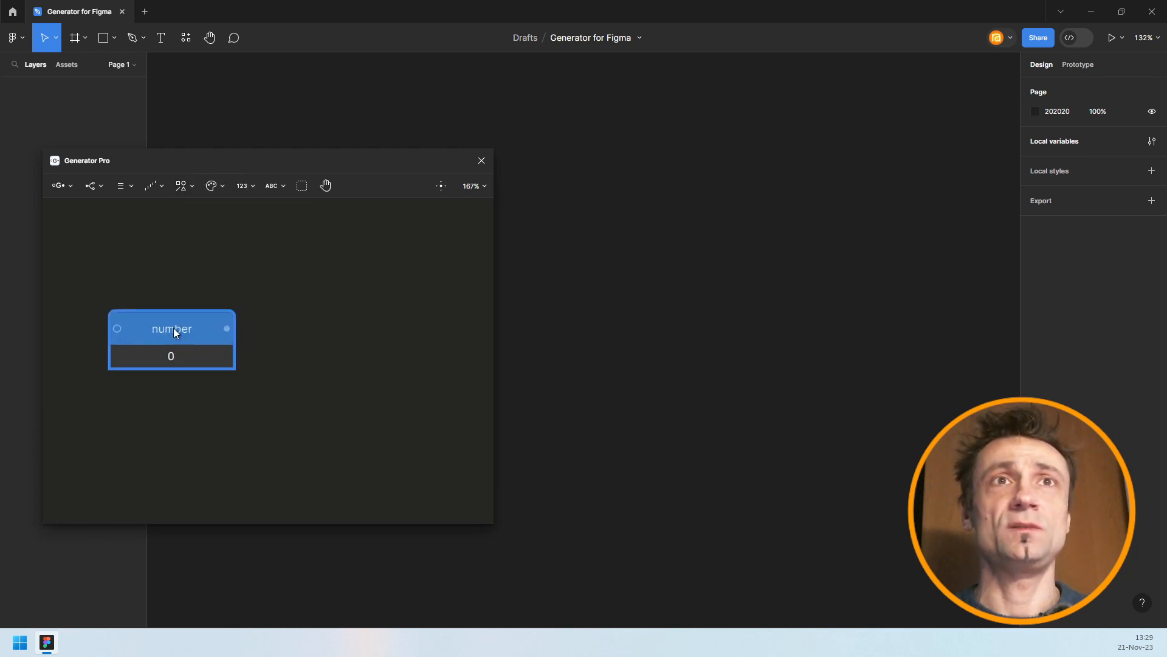
key(ctrl+d)
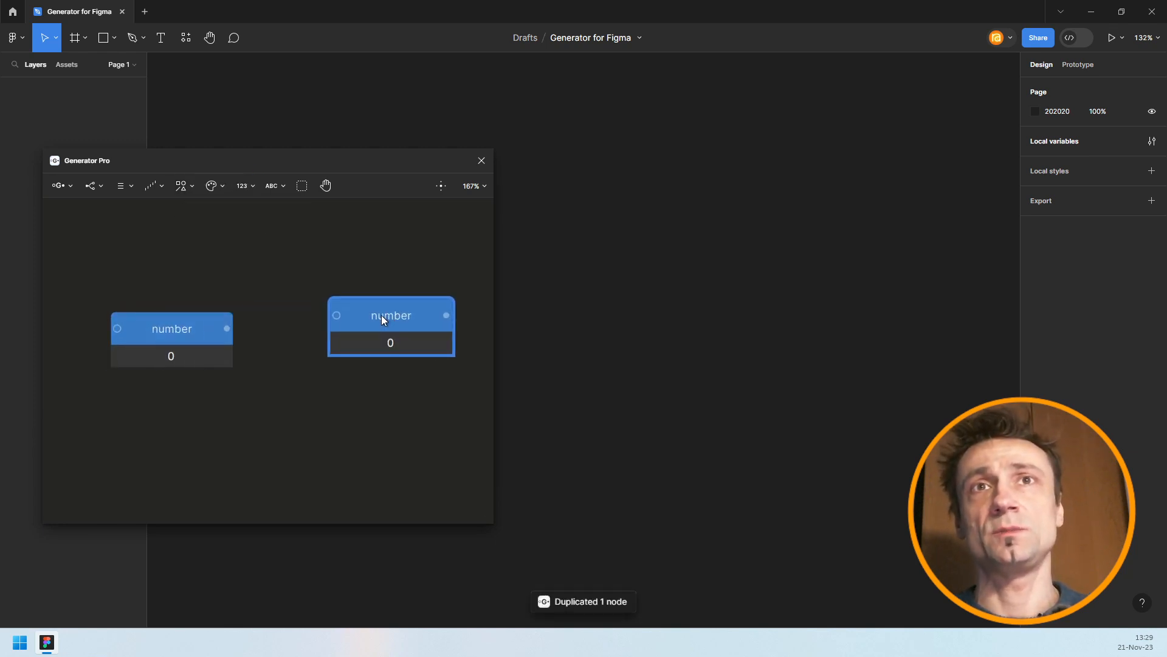
drag(225, 327, 362, 322)
Set the first number node's value to 70 and move the connected number node farther right
drag(180, 353, 184, 341)
scroll(176, 294, down, 5)
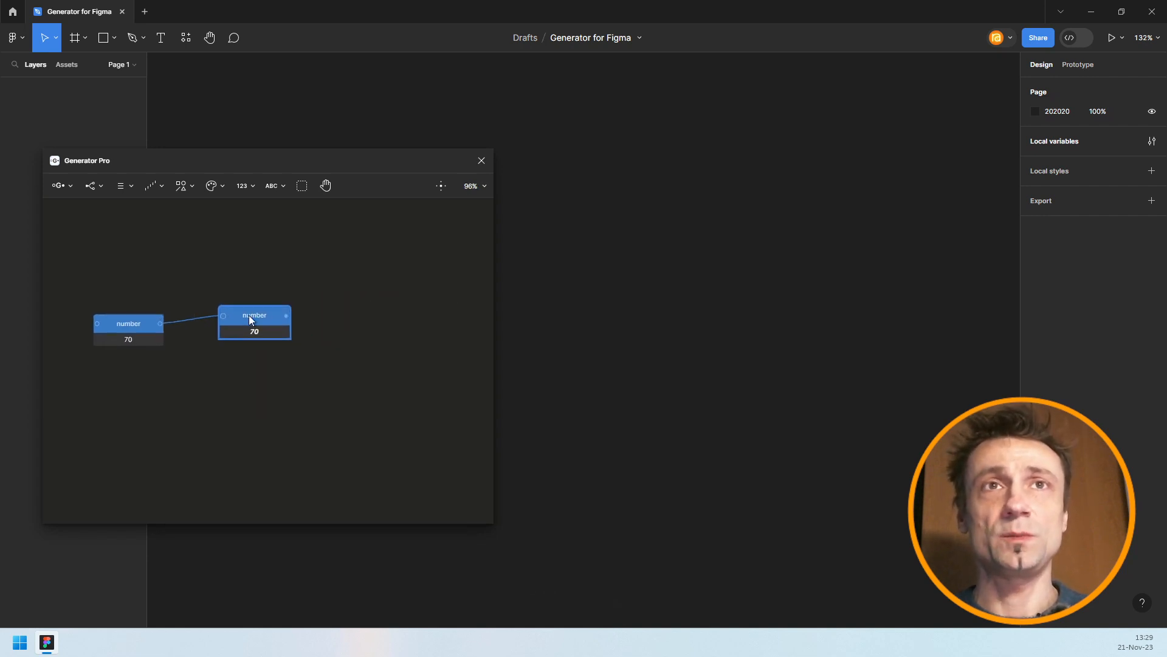
drag(250, 315, 377, 325)
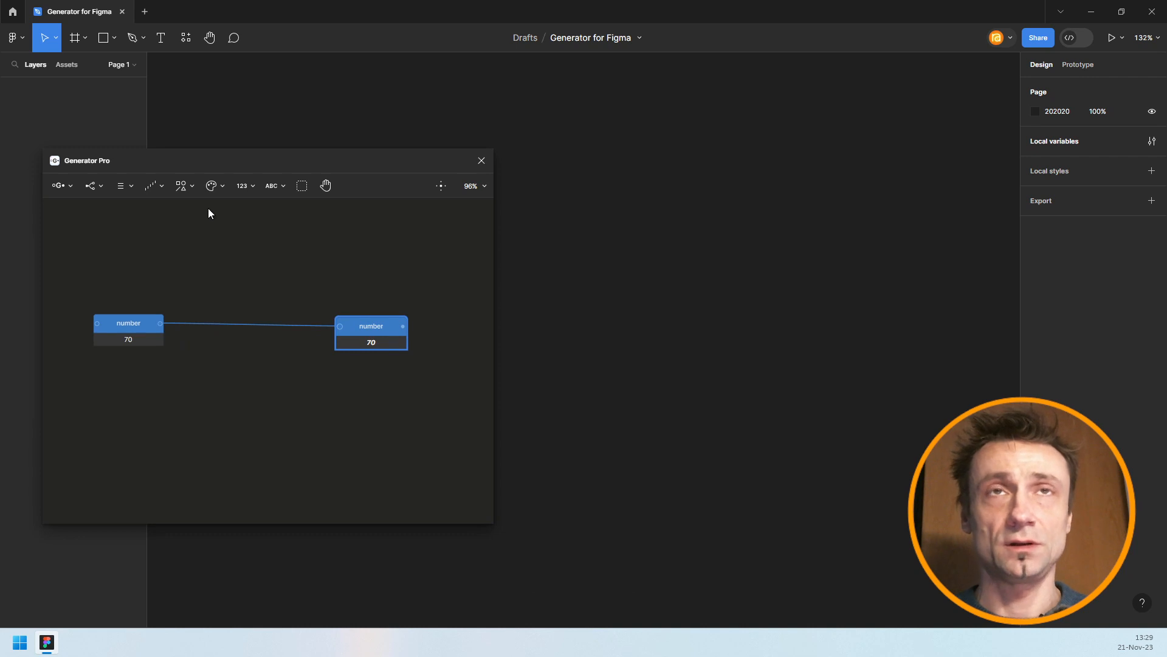
Add an addition math node between the two number nodes, wire it to both and set its value to 34
click(242, 187)
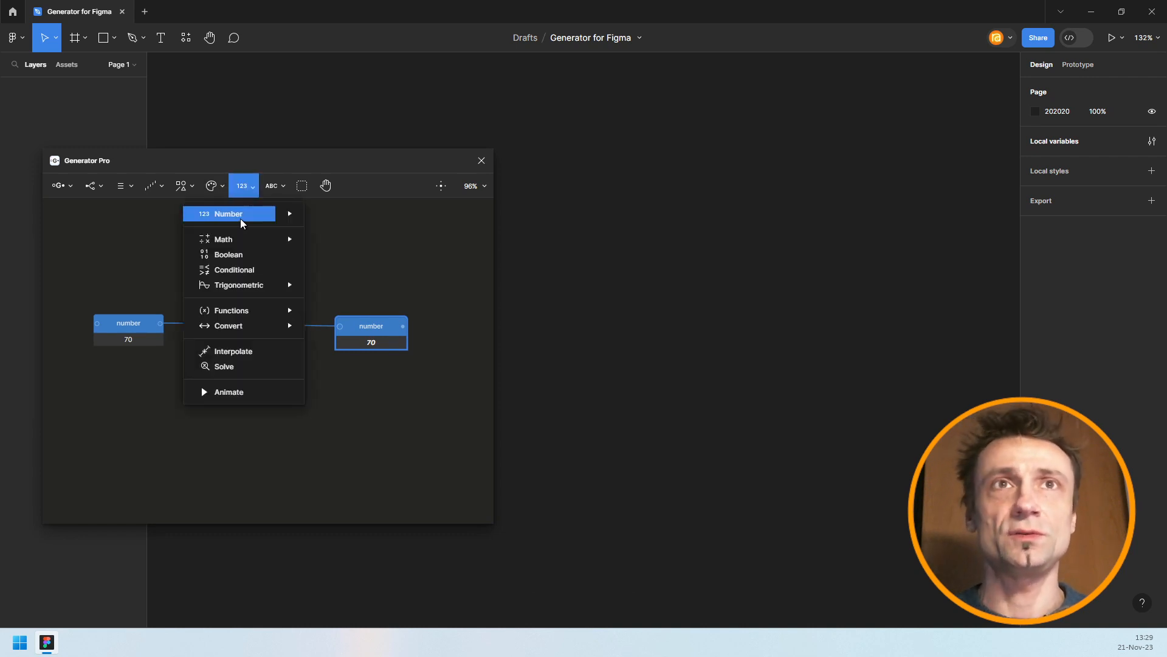
click(253, 238)
drag(260, 304, 256, 316)
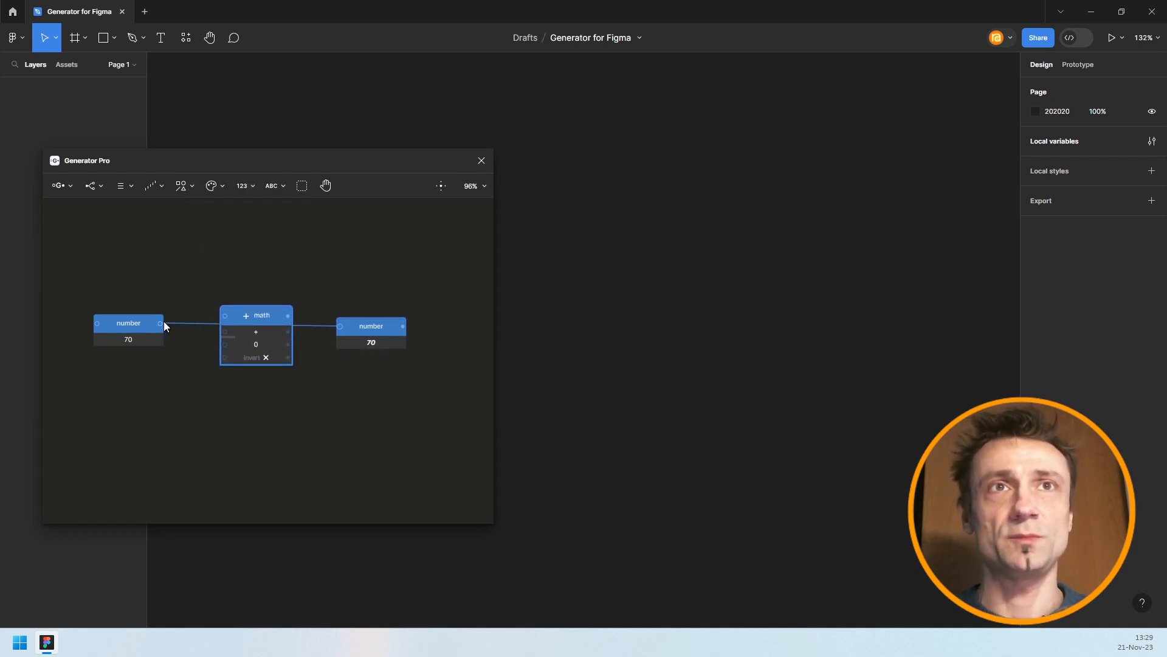
drag(161, 322, 233, 311)
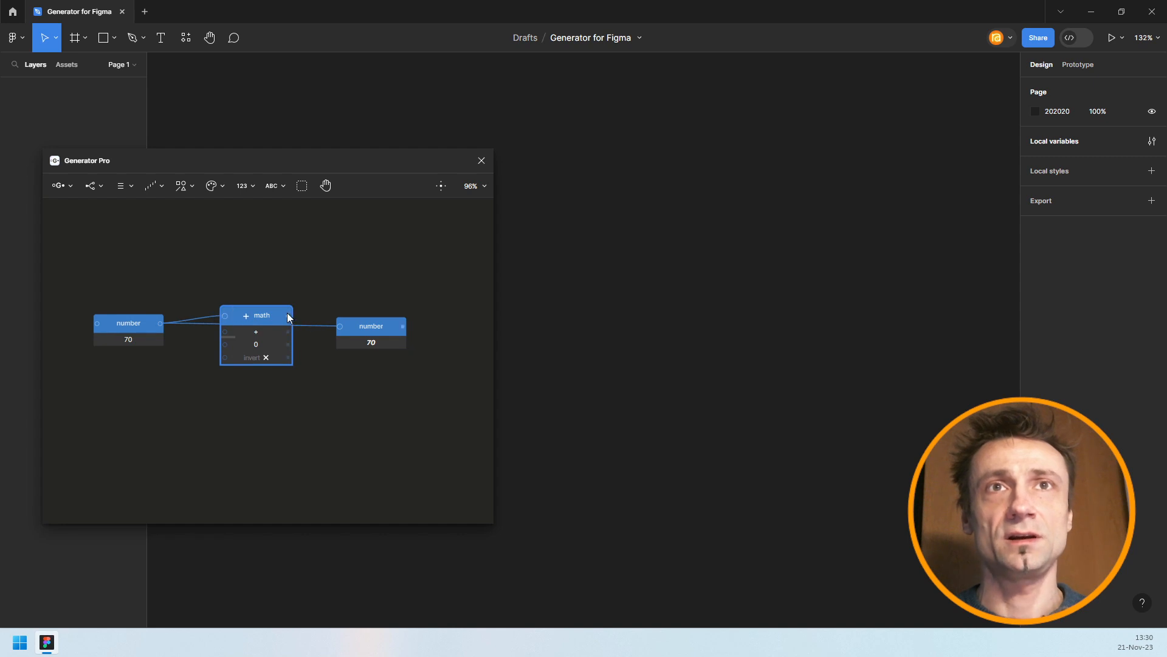
drag(253, 319, 464, 344)
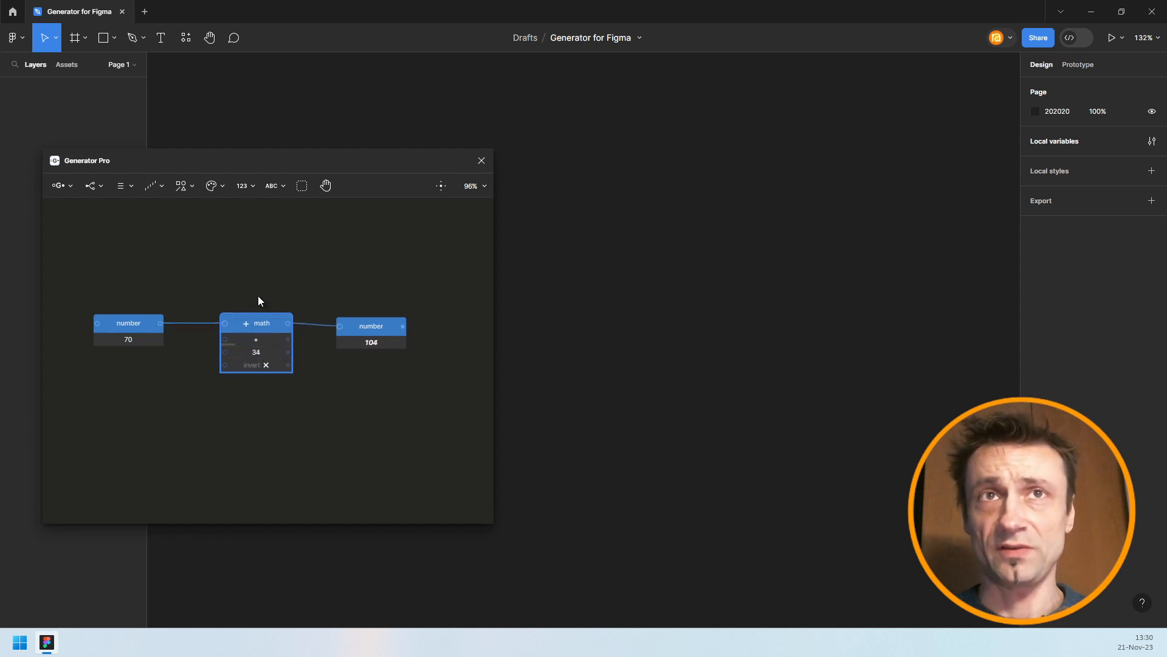
Delete the math node, and undo the recent edits back to the two directly connected number nodes
key(Delete)
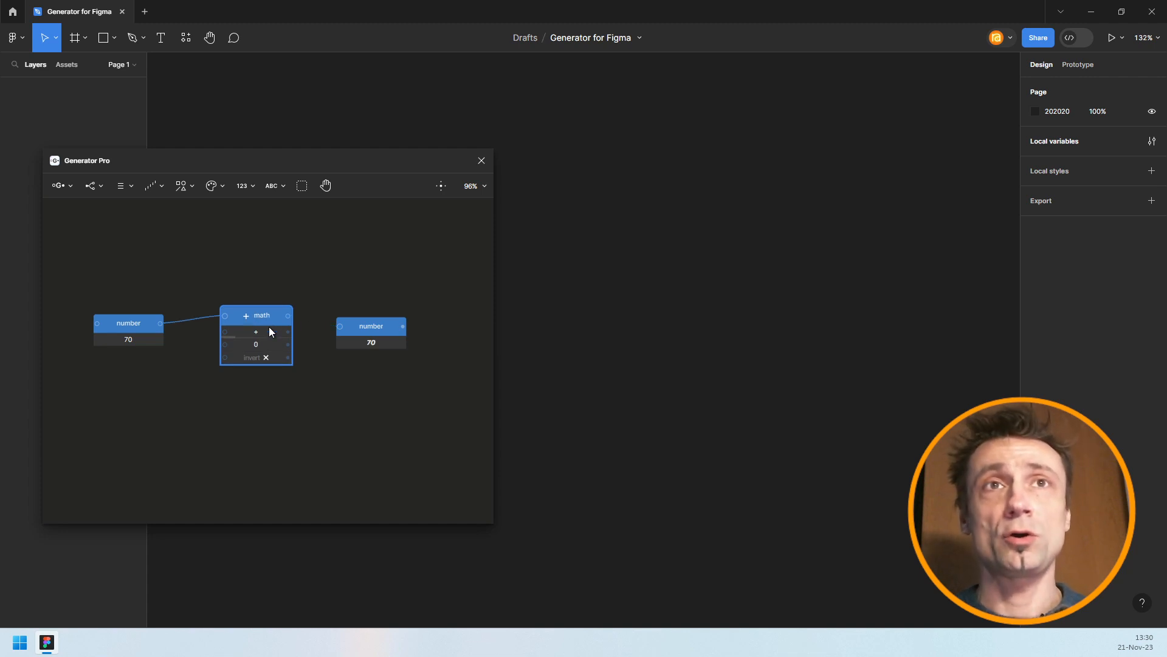
key(ctrl+z)
key(ctrl+z)
key(ctrl+z)
key(ctrl+z)
key(ctrl+z)
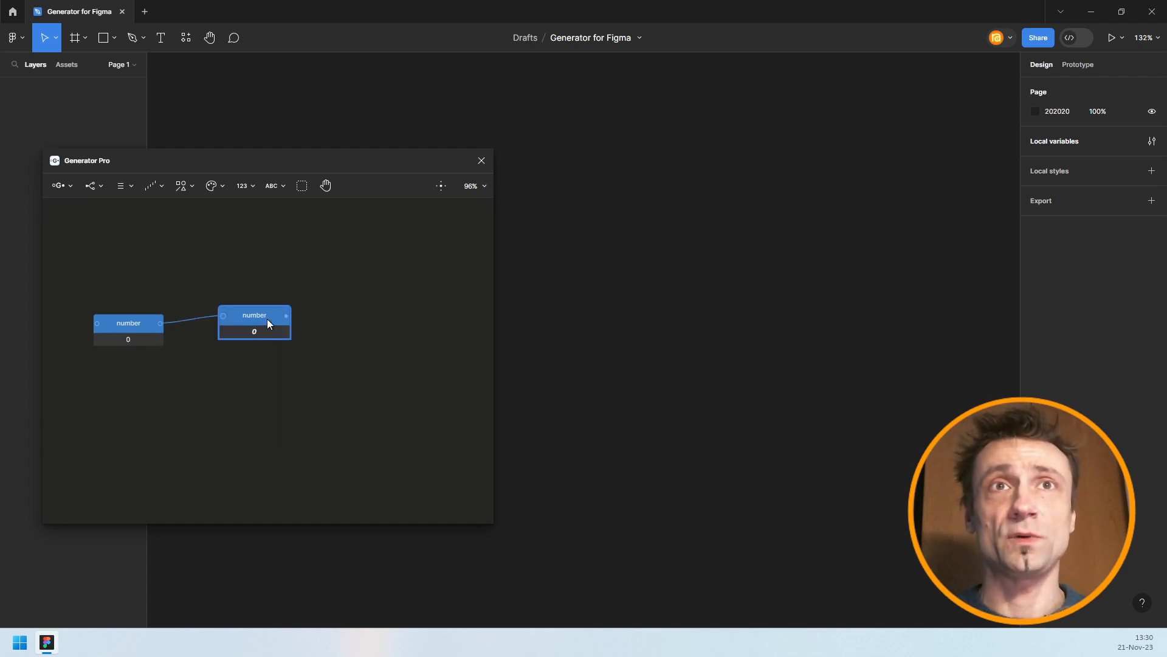
Move the second number node farther right and insert a math node into the connection after the first number node, placed above it
drag(263, 320, 404, 336)
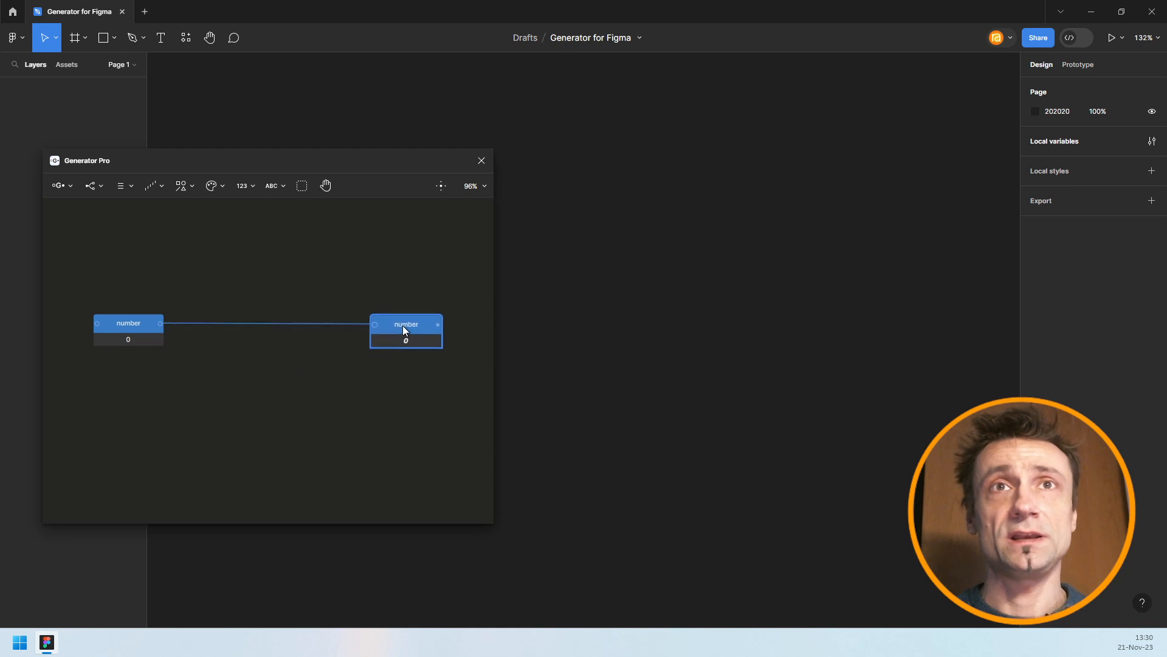
click(159, 323)
click(244, 188)
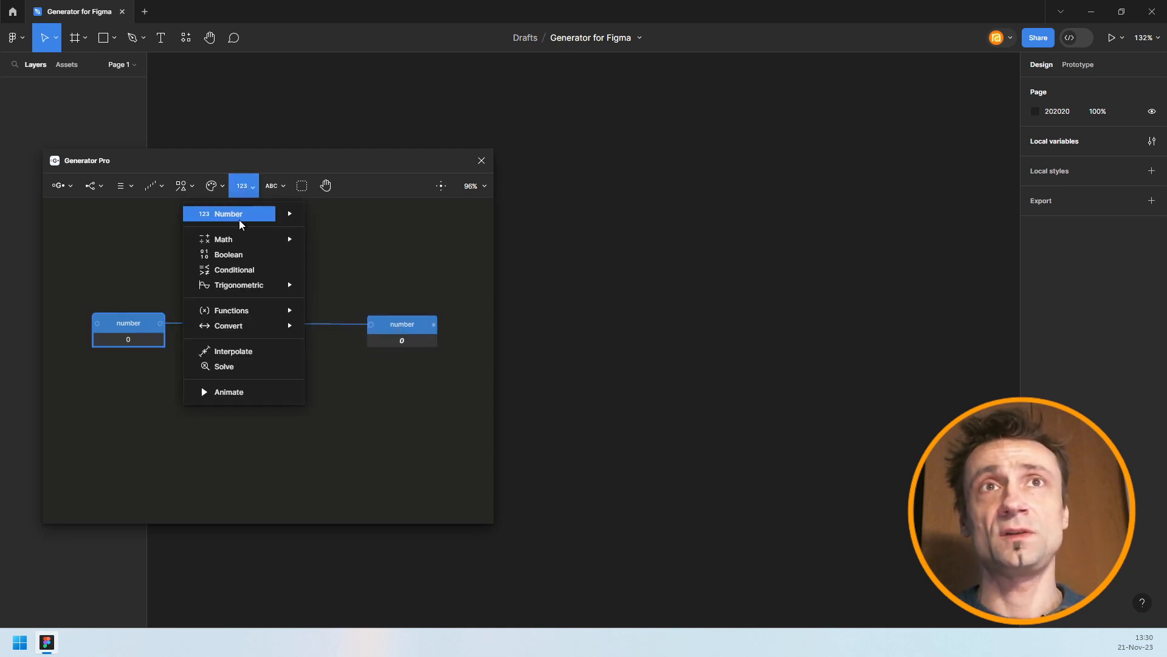
click(241, 243)
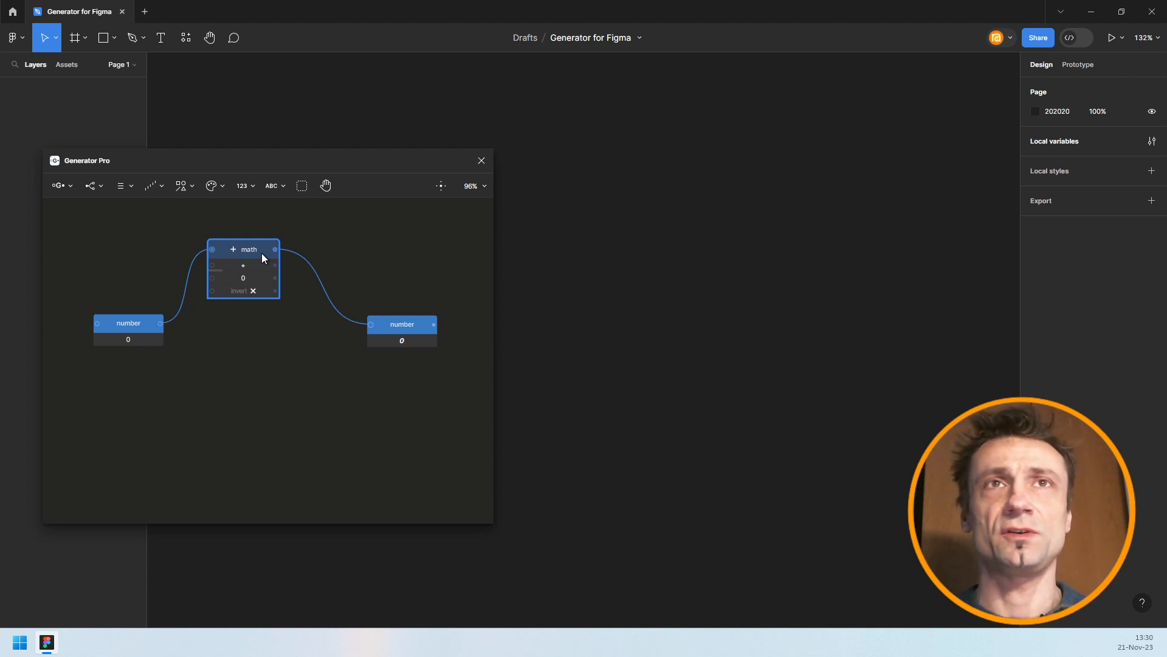
Add a second math node as a separate branch from the first number node and place it below the first math node
click(135, 327)
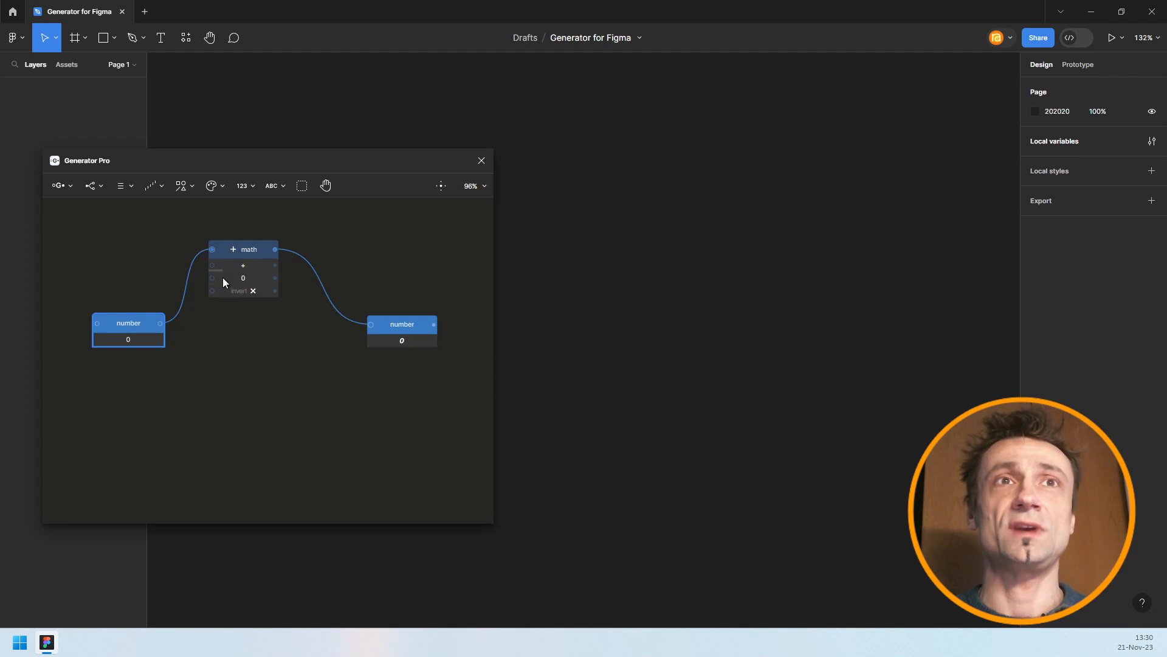
click(243, 185)
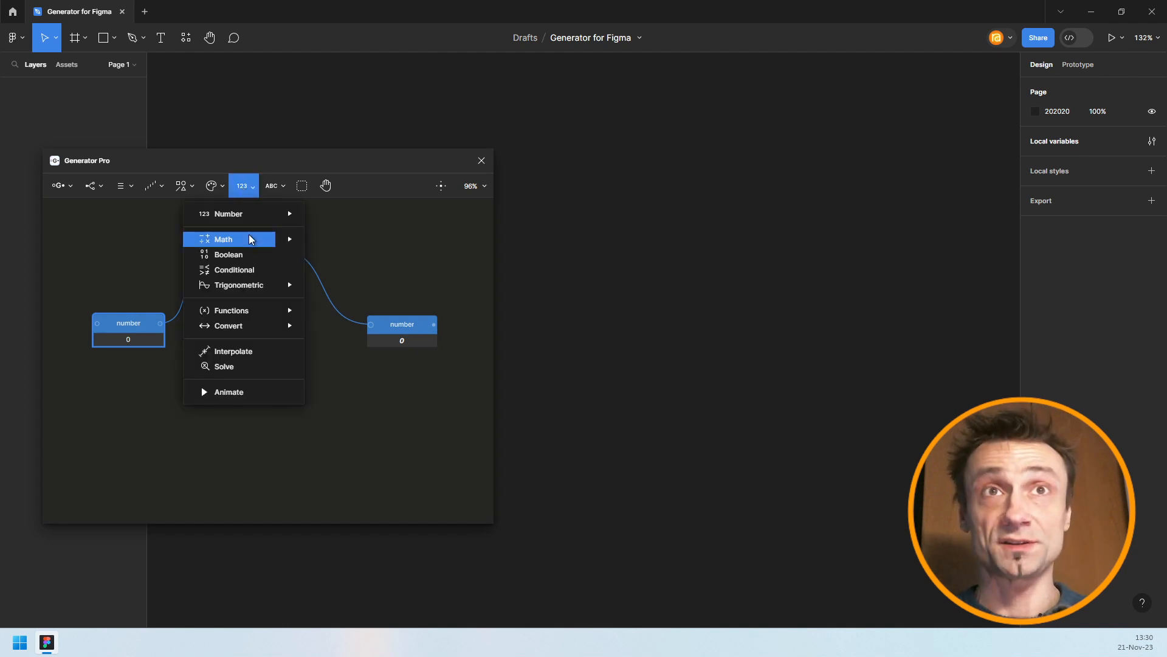
click(248, 239)
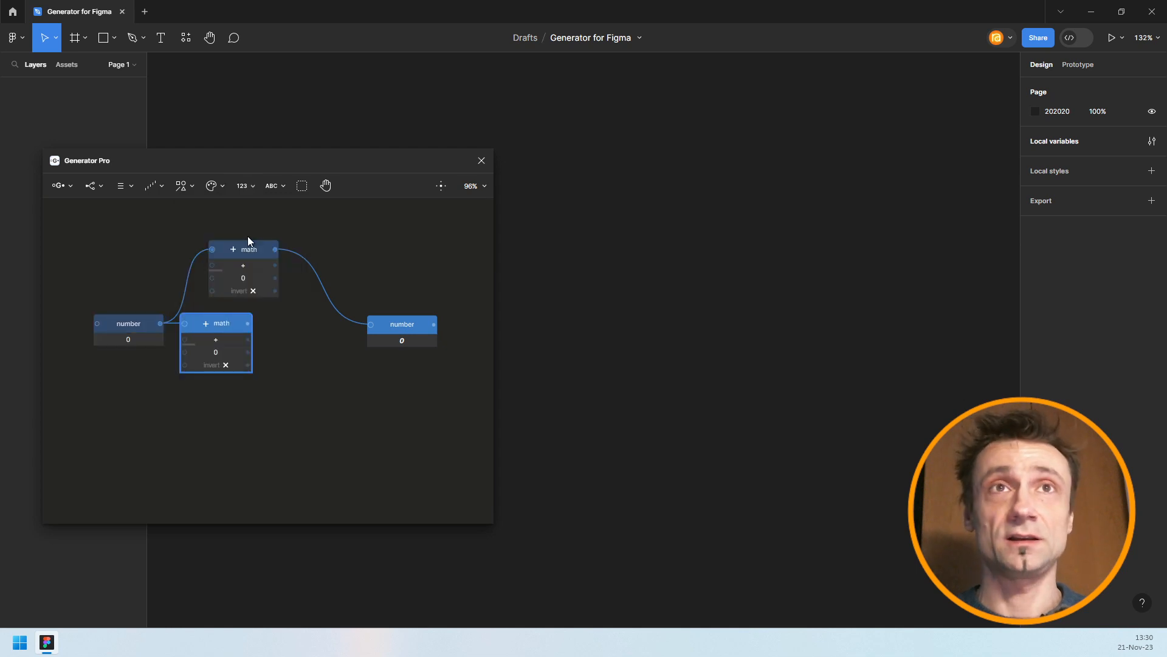
drag(221, 328, 254, 373)
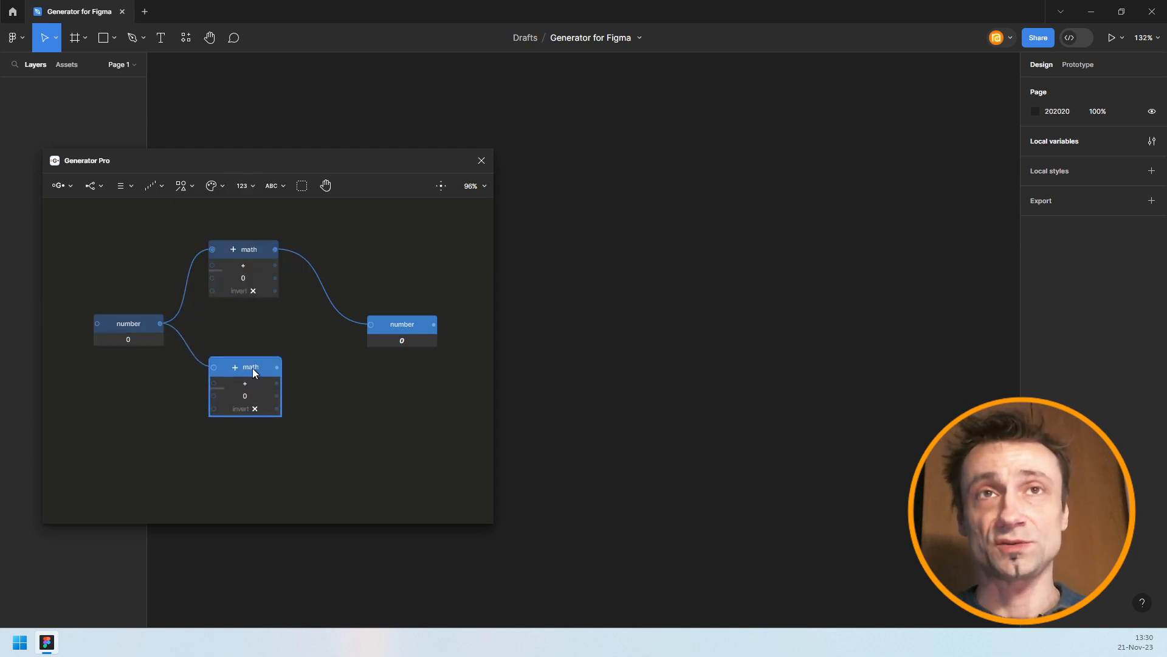
Delete the upper math node while keeping the number nodes connected, and undo the deletion
click(274, 267)
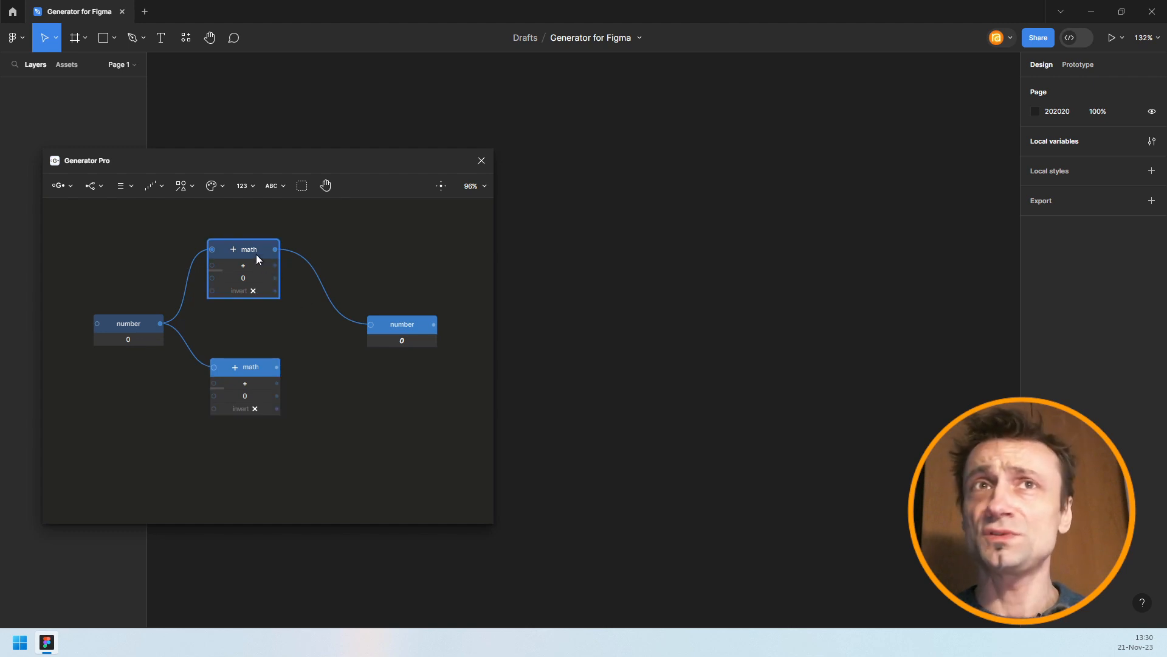
key(Delete)
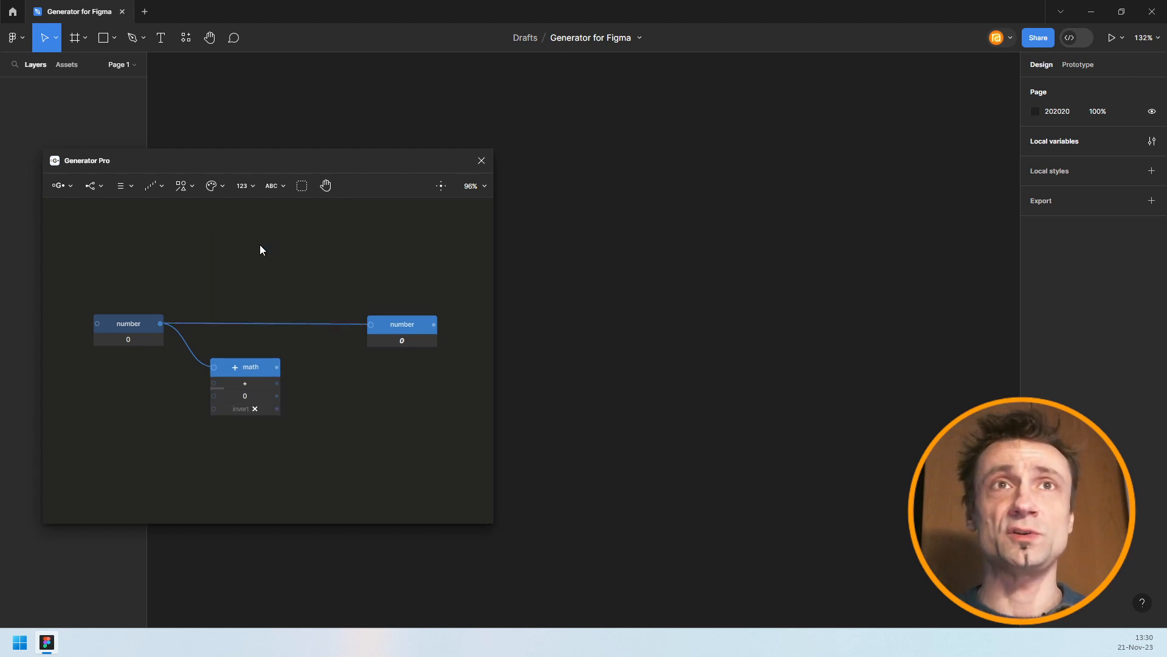
key(ctrl+z)
Take the upper math node out of the graph with its Remove command, and undo the removal
right_click(242, 246)
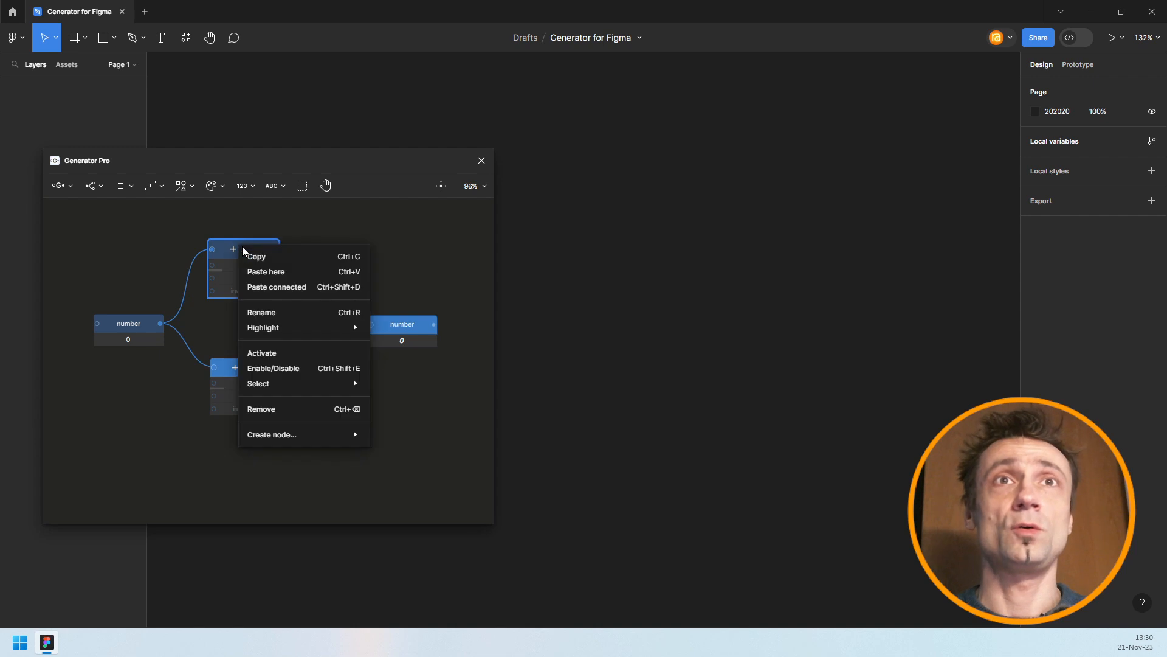
click(302, 408)
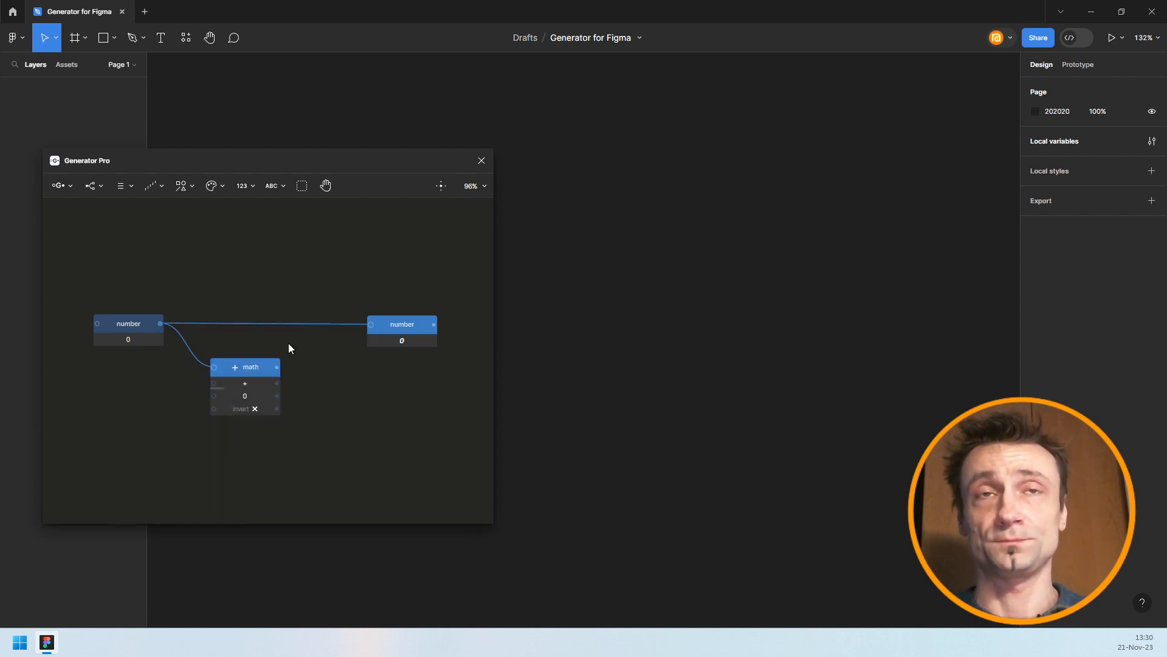
key(ctrl+z)
Delete the upper math node together with its connections, and clear all remaining nodes from the graph
key(Delete)
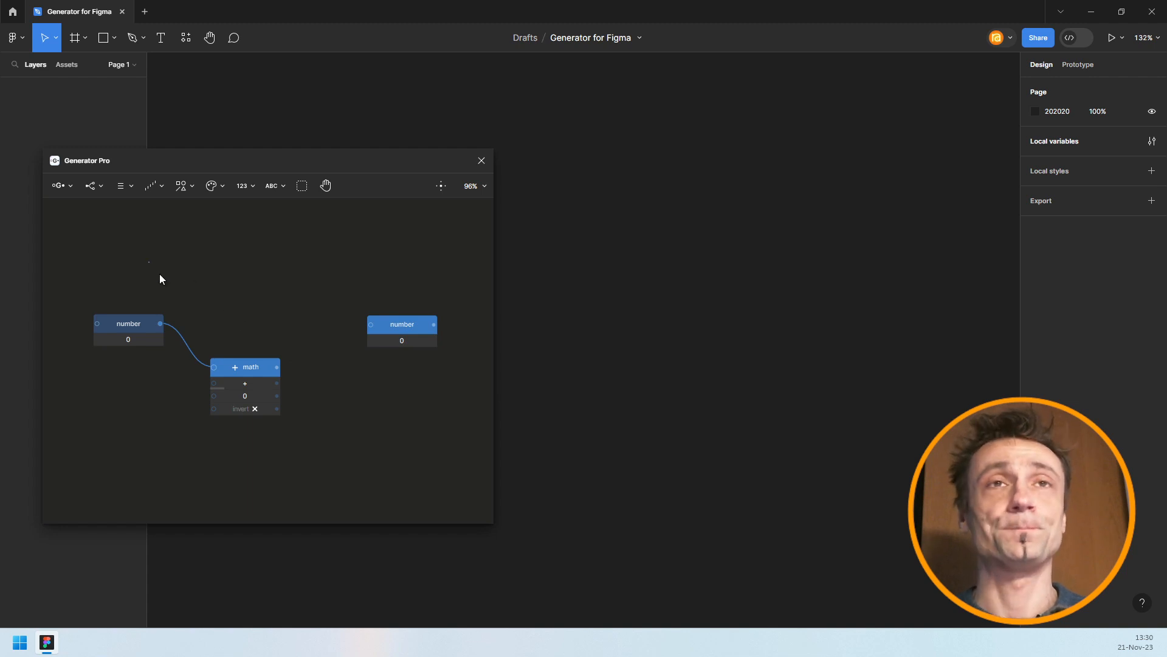
drag(159, 277, 414, 424)
key(Delete)
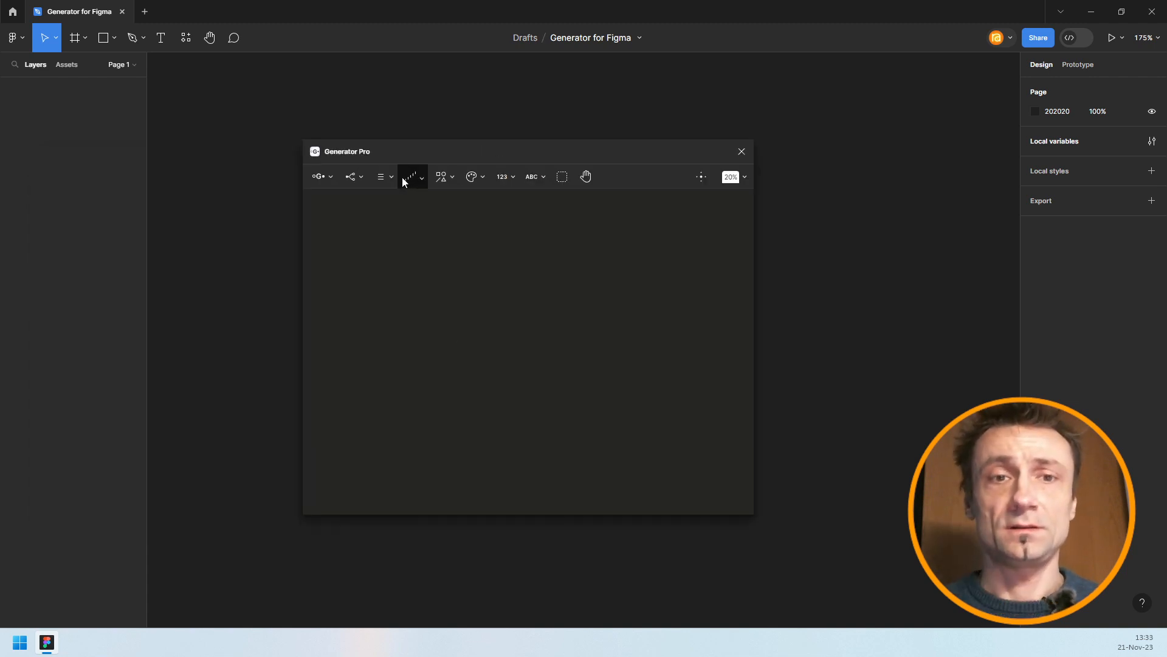
Load the Composite gradients example from the Colors category of the built-in help examples and close the examples list
click(335, 181)
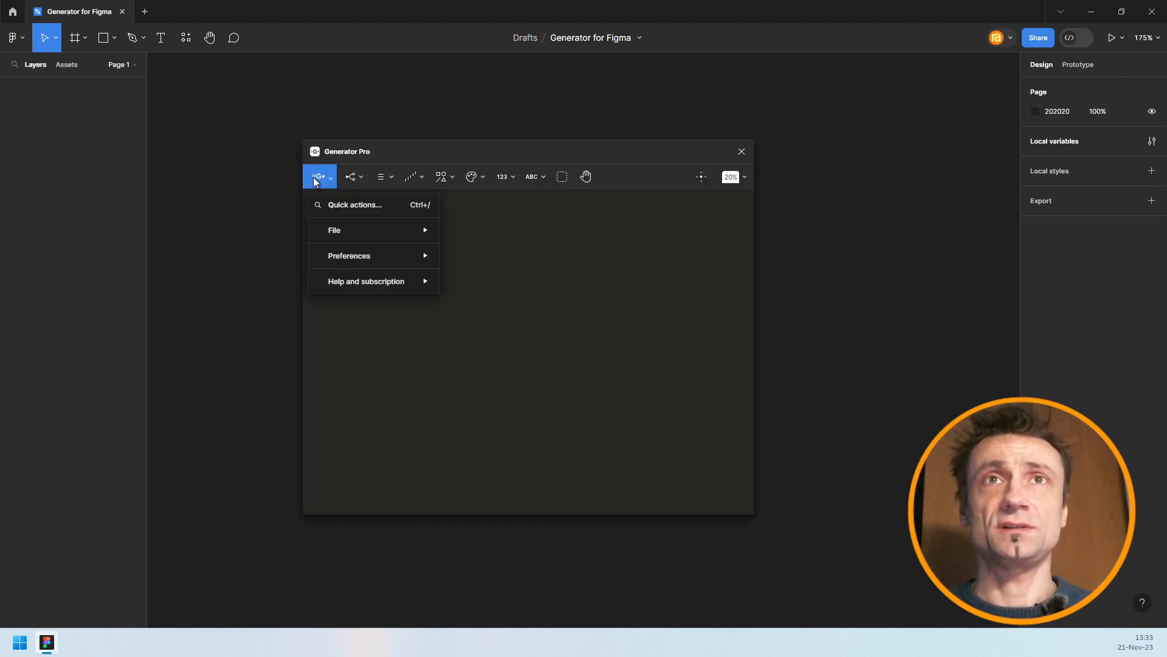
mouse_move(365, 281)
click(455, 283)
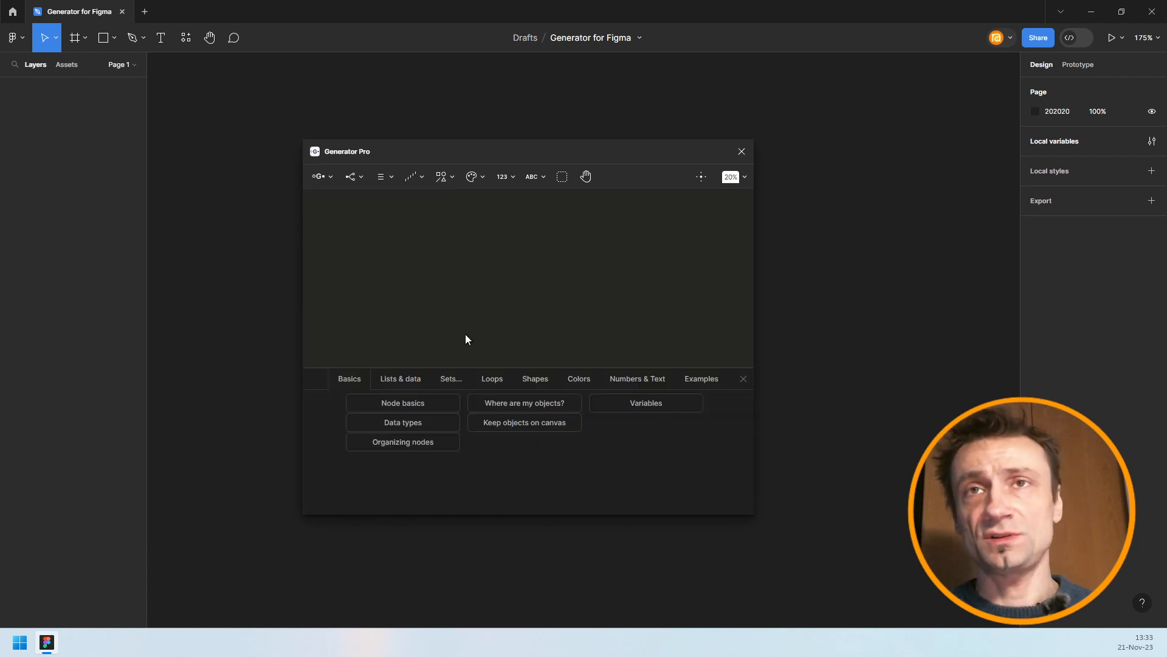
click(575, 379)
click(620, 442)
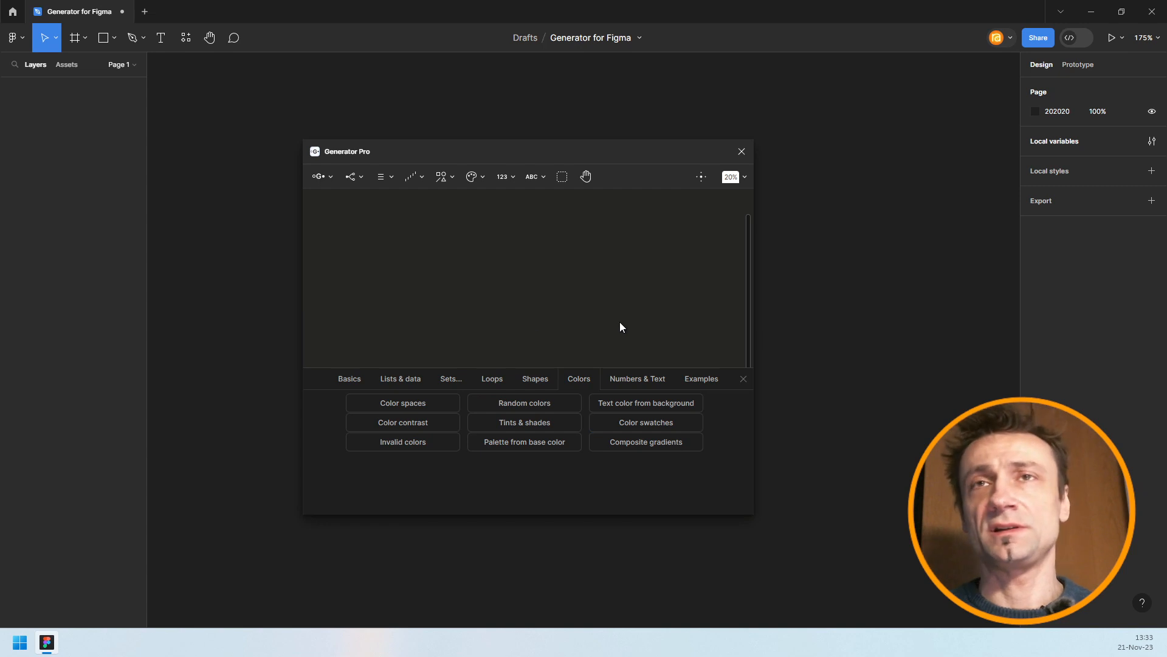
click(743, 379)
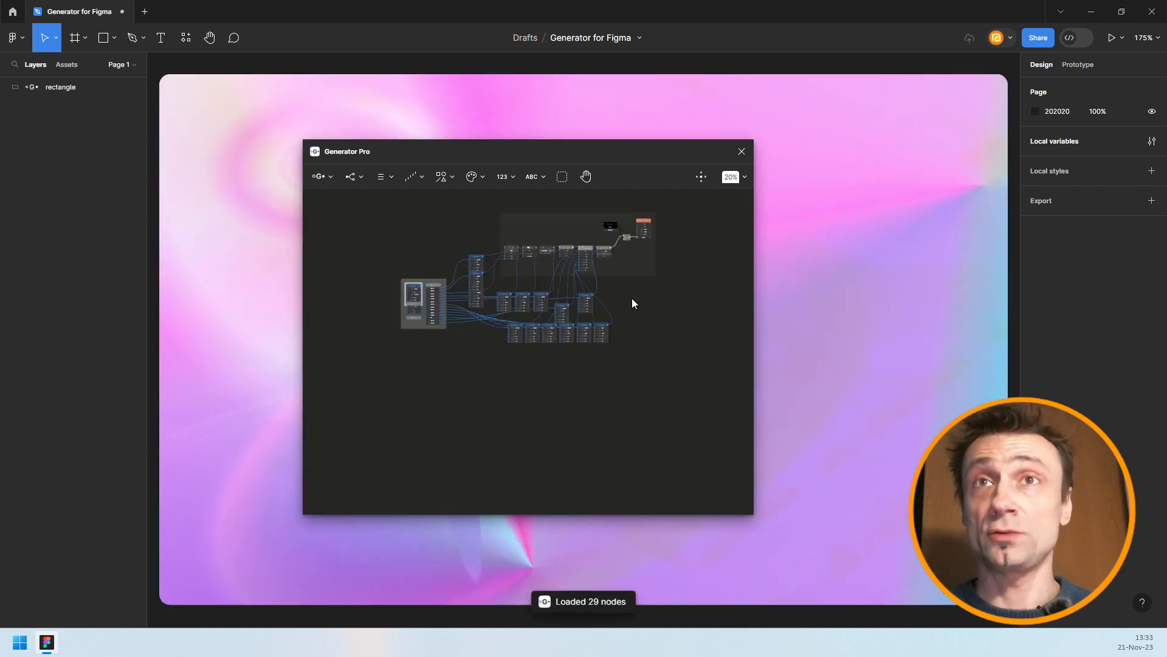
scroll(578, 255, up, 3)
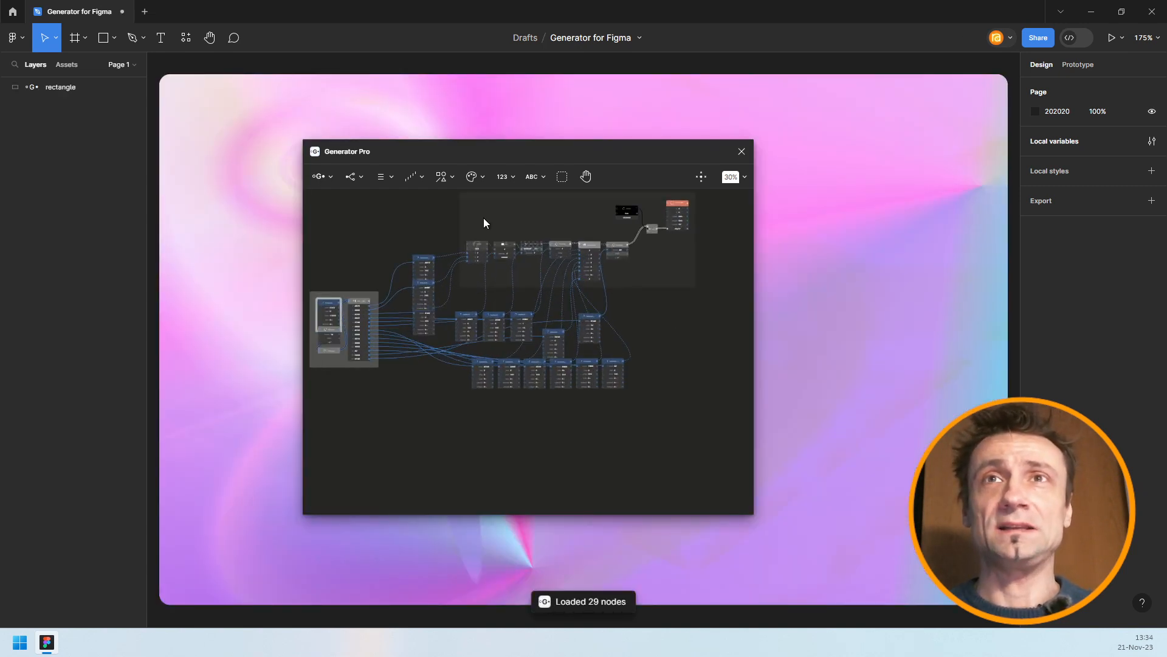
Examine the random nodes and their connections in the lower part of the Composite gradients graph
drag(502, 217, 525, 221)
scroll(547, 333, up, 2)
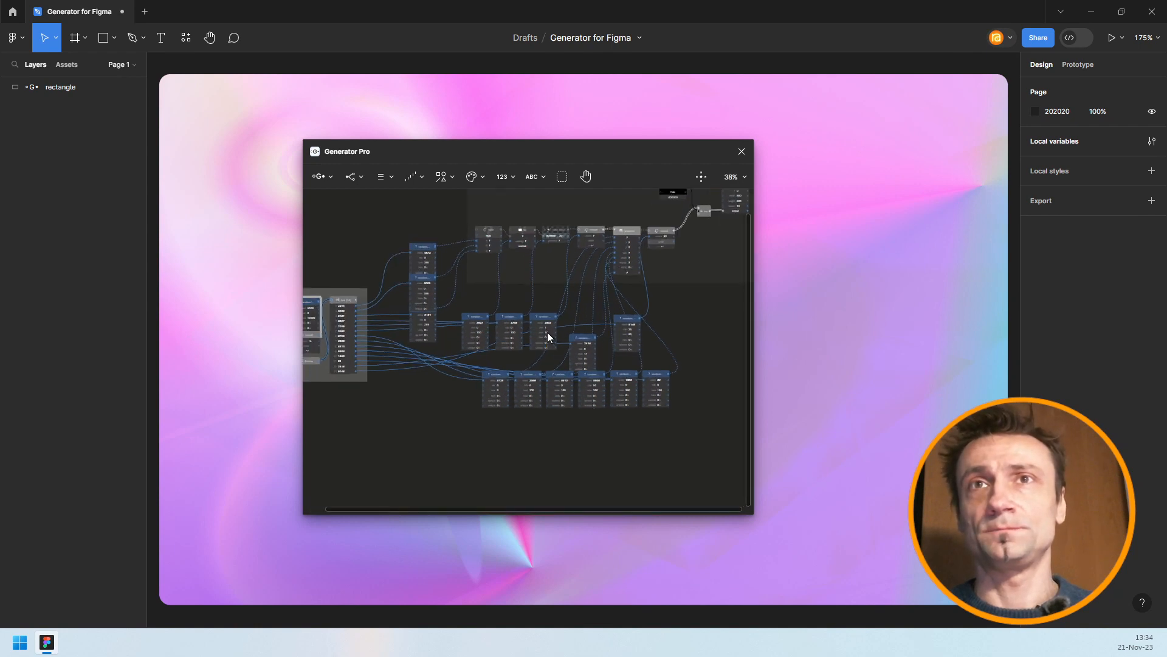
scroll(547, 333, up, 2)
scroll(498, 381, up, 5)
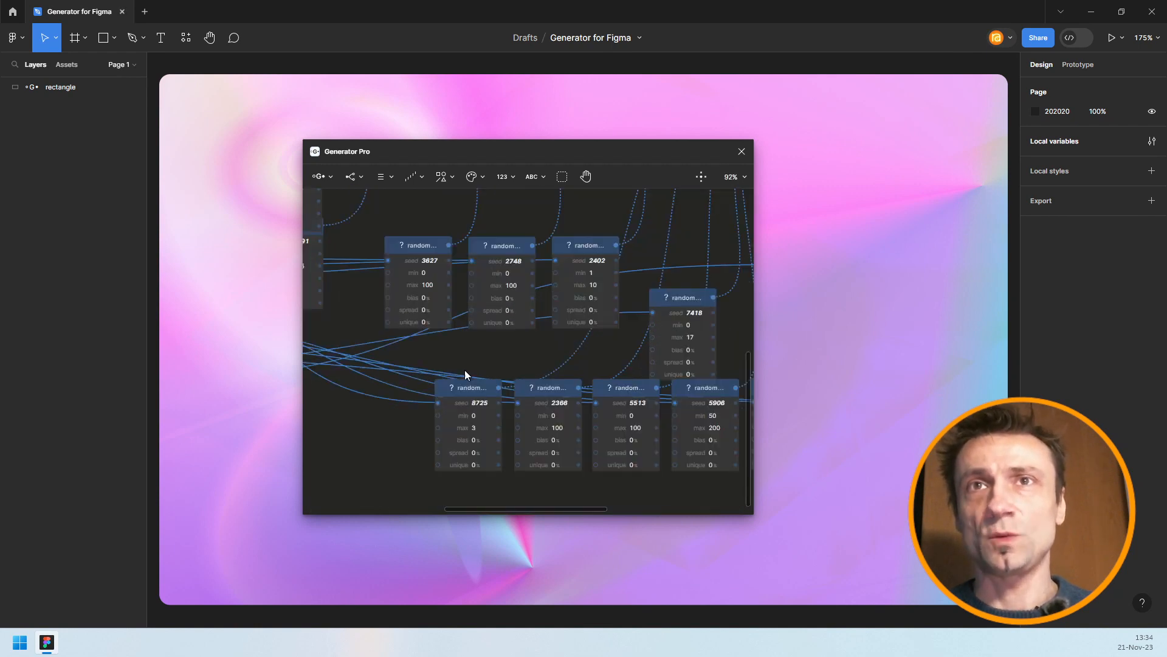
scroll(541, 262, down, 3)
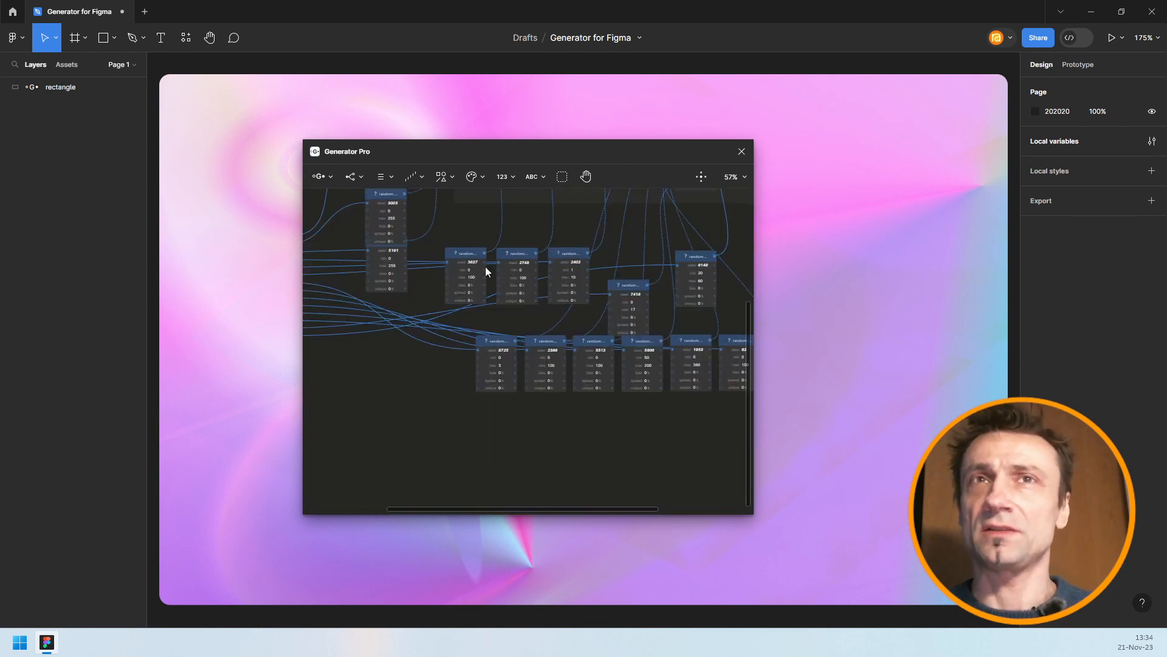
drag(578, 253, 499, 269)
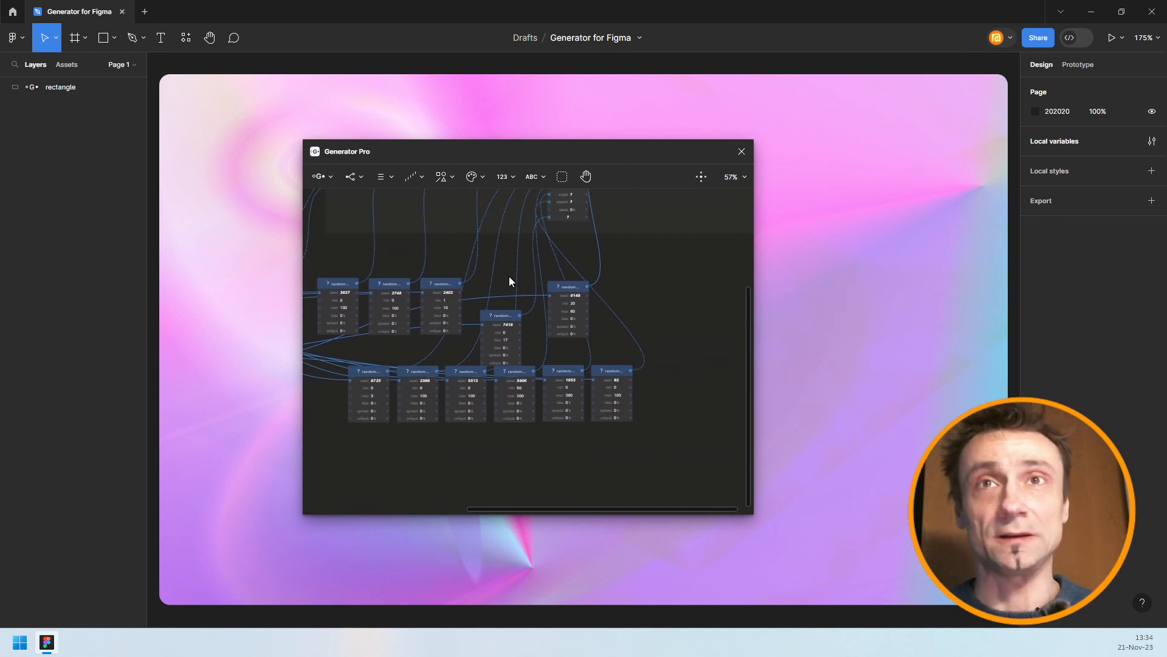
drag(536, 262, 570, 253)
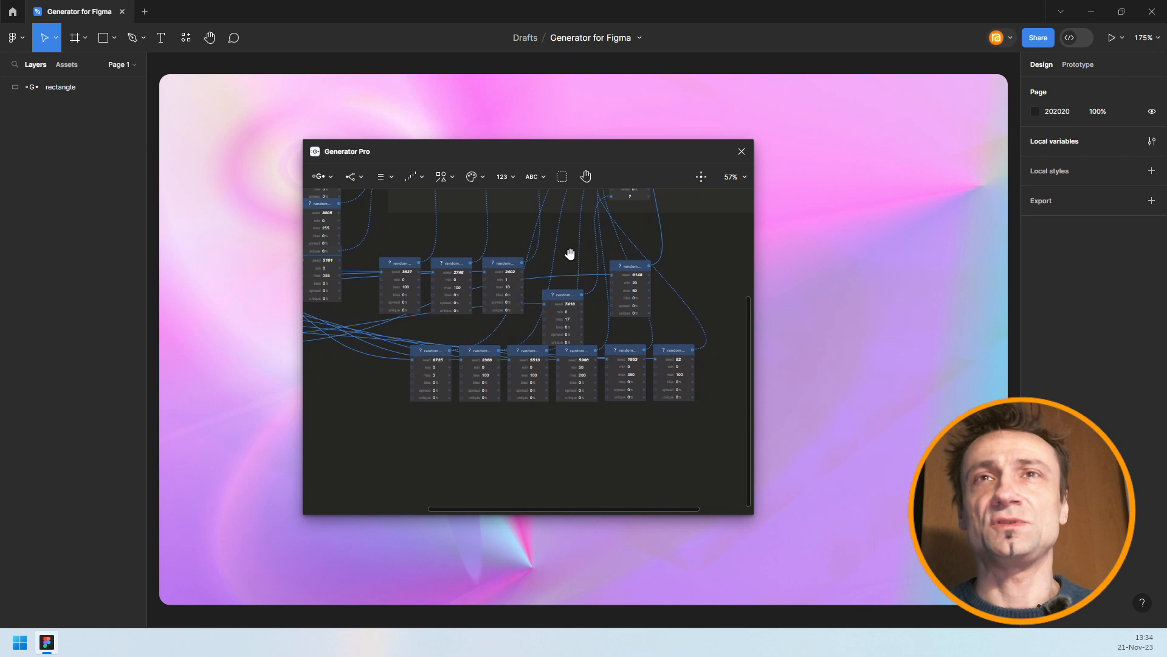
Select the third bottom-row random node with everything on its left, move the selection down, and undo the move
right_click(534, 350)
mouse_move(581, 443)
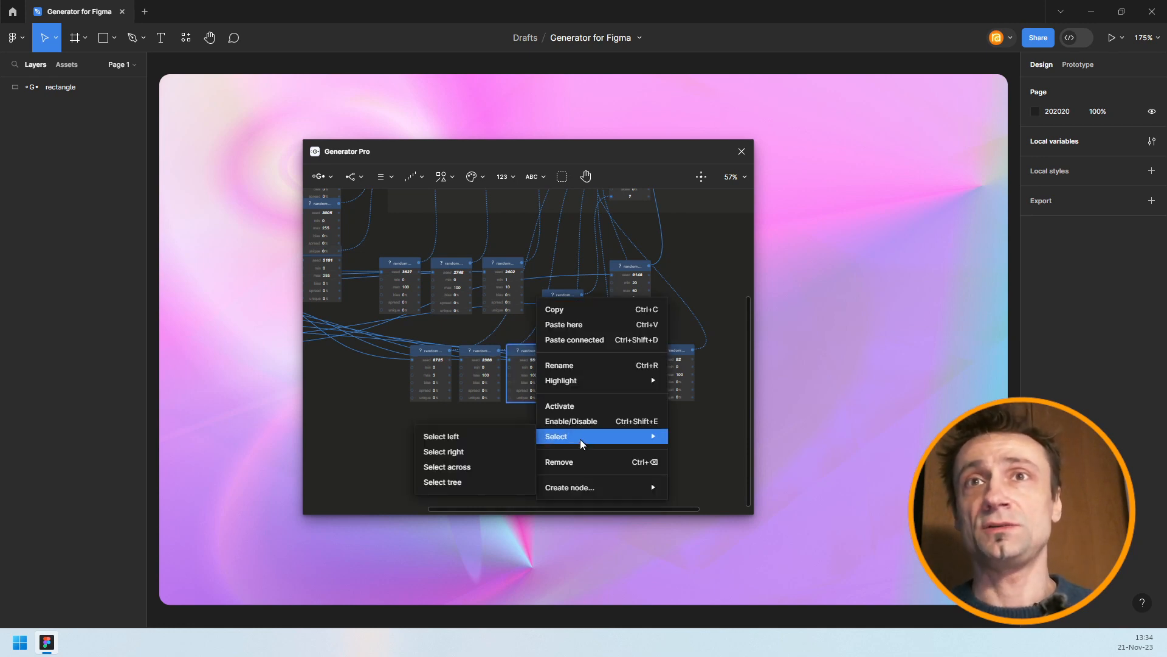
click(478, 437)
drag(528, 353, 537, 450)
scroll(543, 436, down, 5)
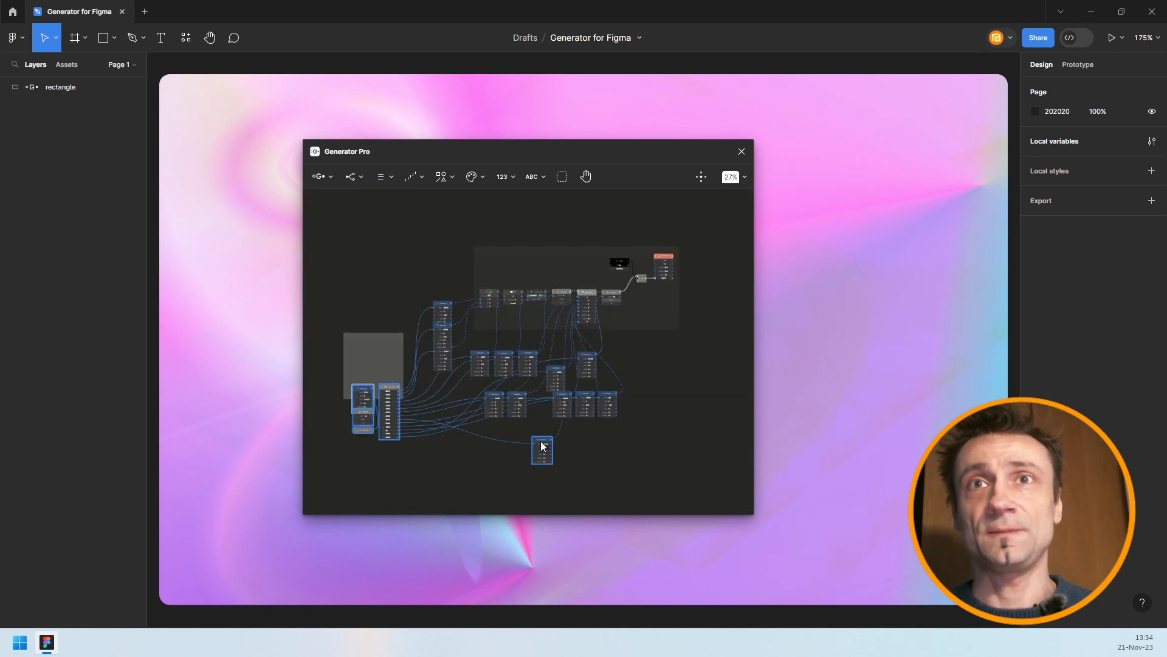
key(ctrl+z)
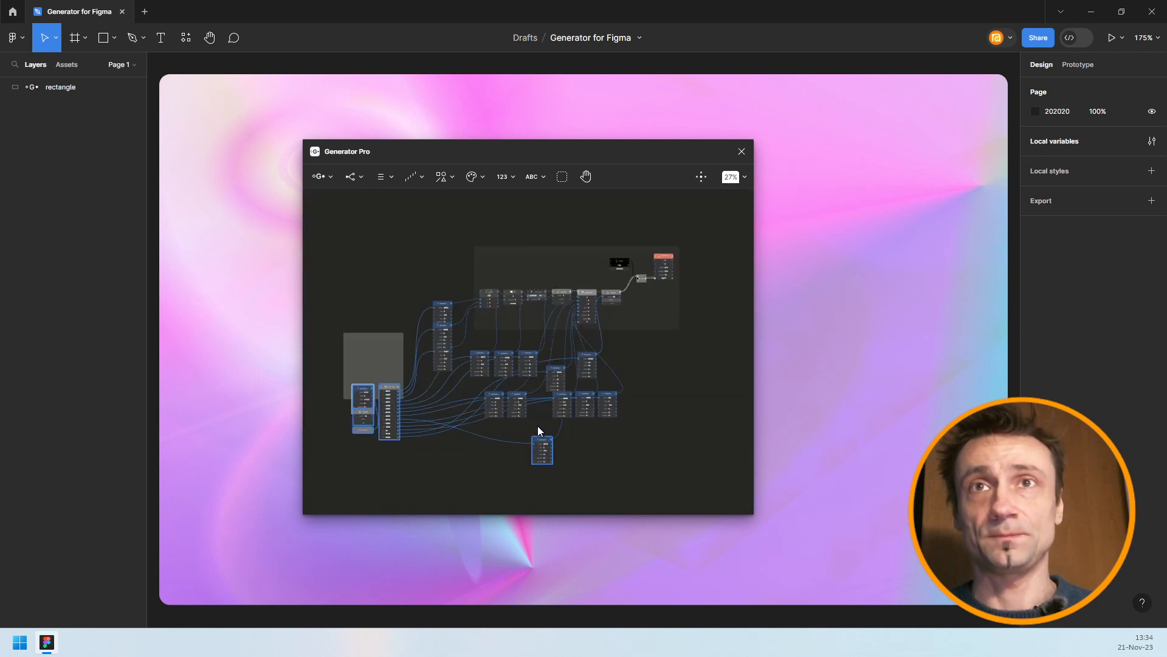
key(ctrl+z)
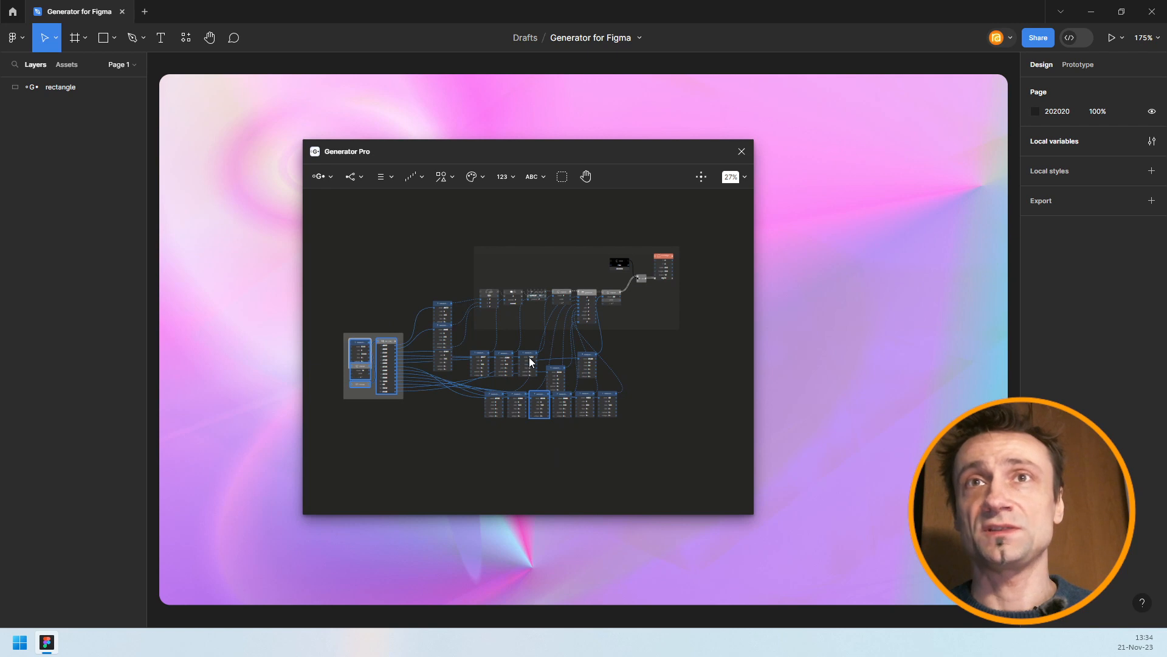
Use Select right on the third middle-row random node, shift the selected nodes slightly, and clear the selection
right_click(527, 354)
mouse_move(569, 437)
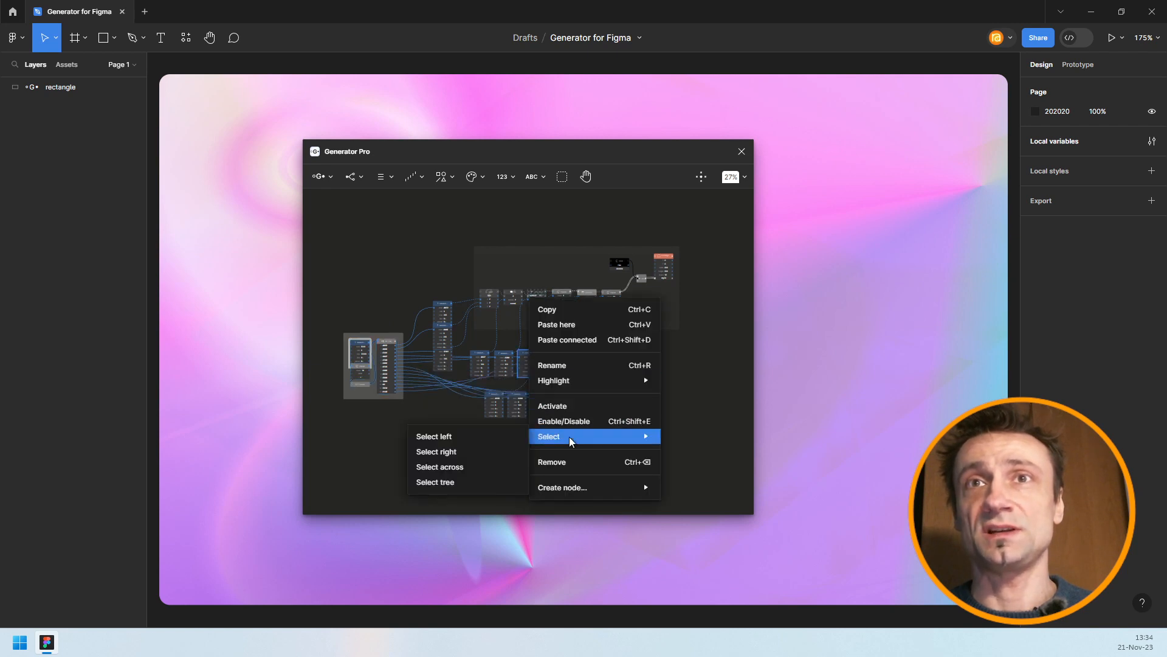
click(476, 451)
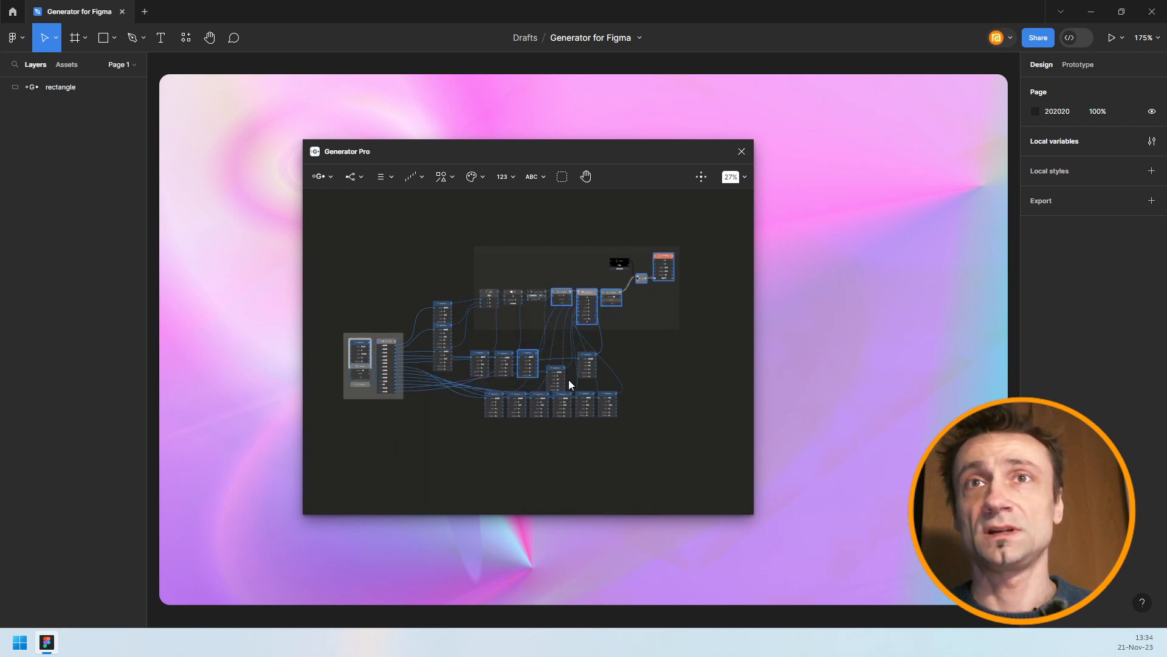
mouse_move(529, 359)
mouse_down()
mouse_move(545, 286)
mouse_move(558, 324)
mouse_move(528, 356)
mouse_up()
click(467, 232)
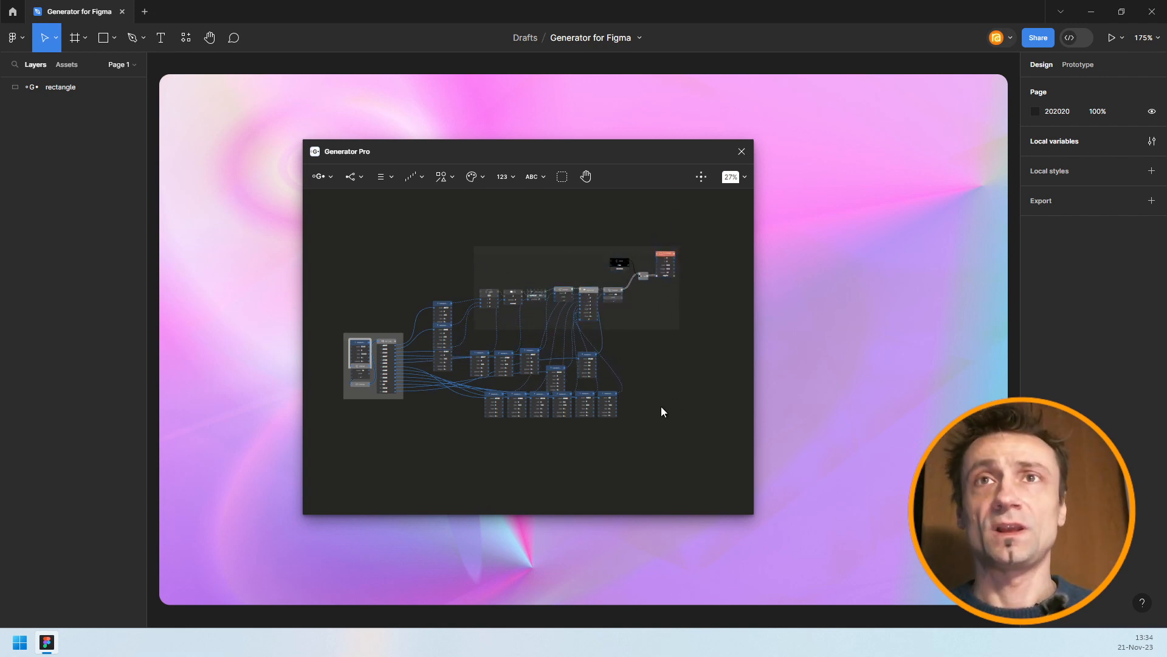
Isolate the connections of the rightmost middle-row random node, and return to the full graph display
scroll(570, 388, up, 3)
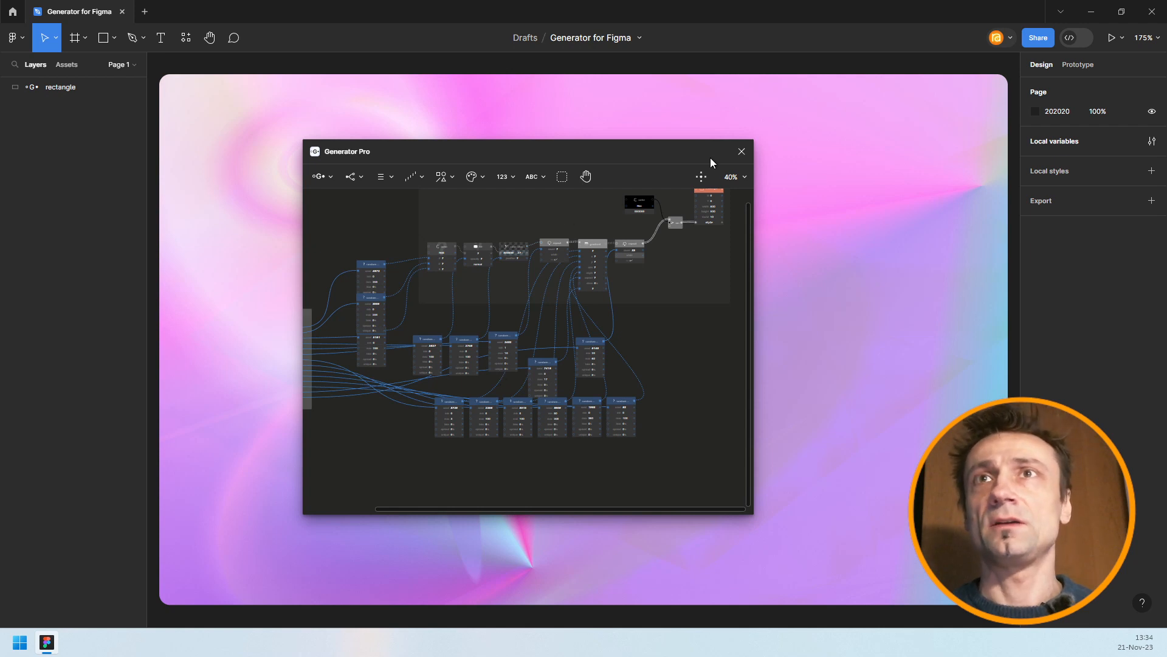
click(702, 177)
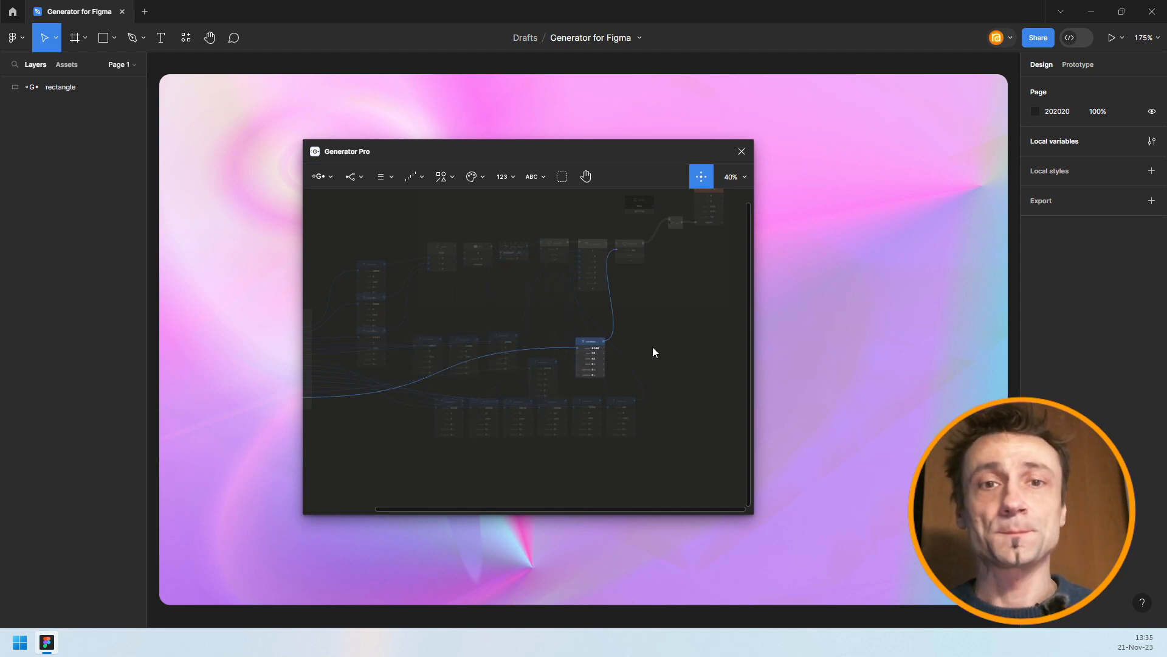
scroll(646, 355, down, 3)
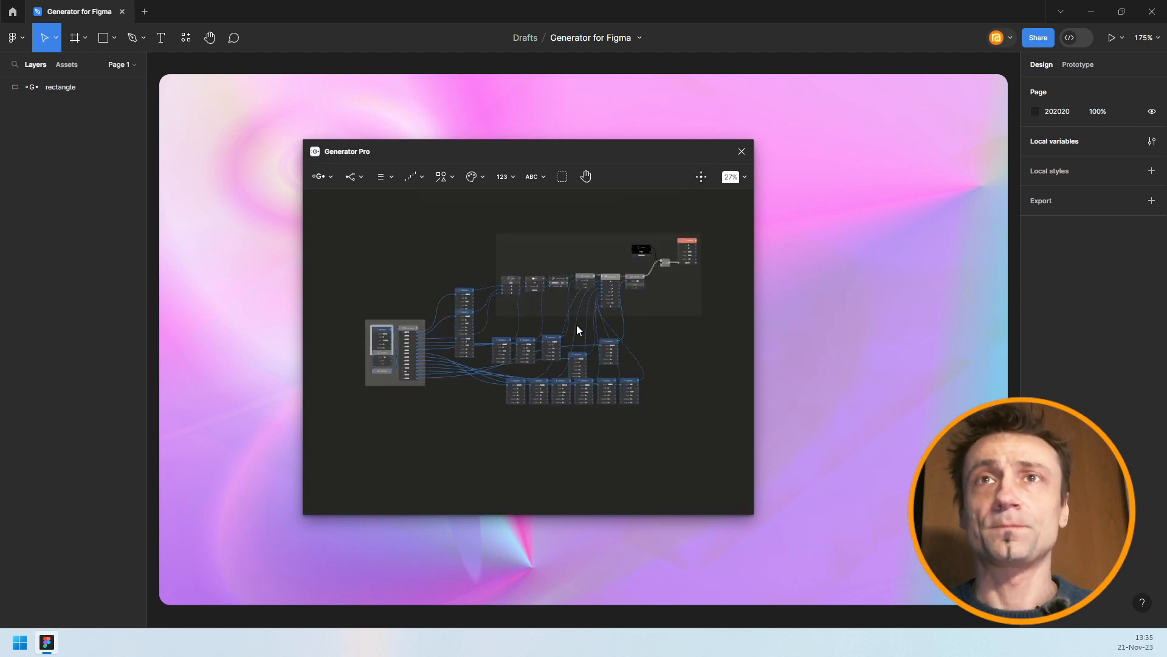
Set the max value of the third middle-row random node to 15, and raise it further to 21
scroll(572, 325, up, 2)
scroll(547, 359, up, 7)
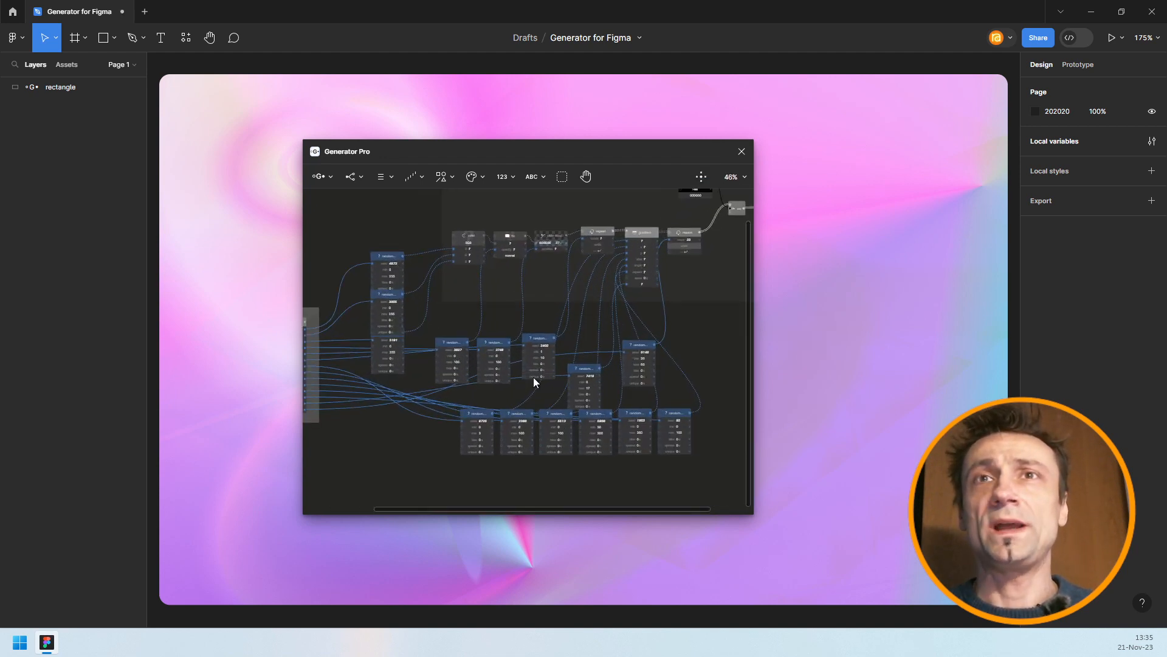
scroll(534, 341, up, 1)
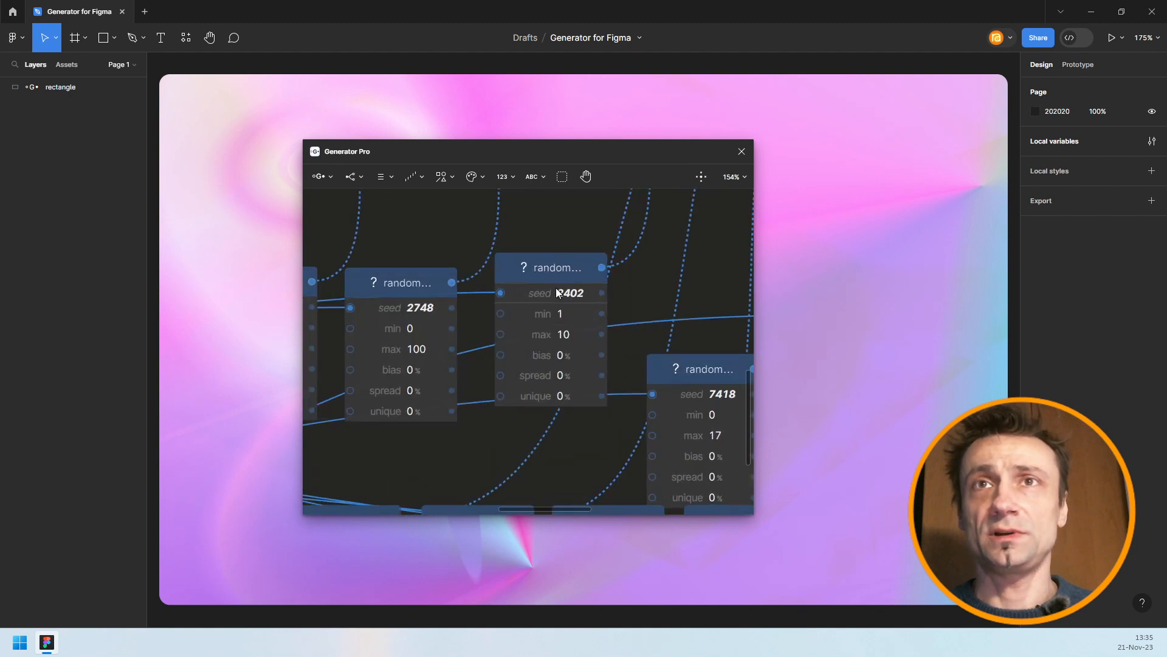
click(572, 335)
text(15)
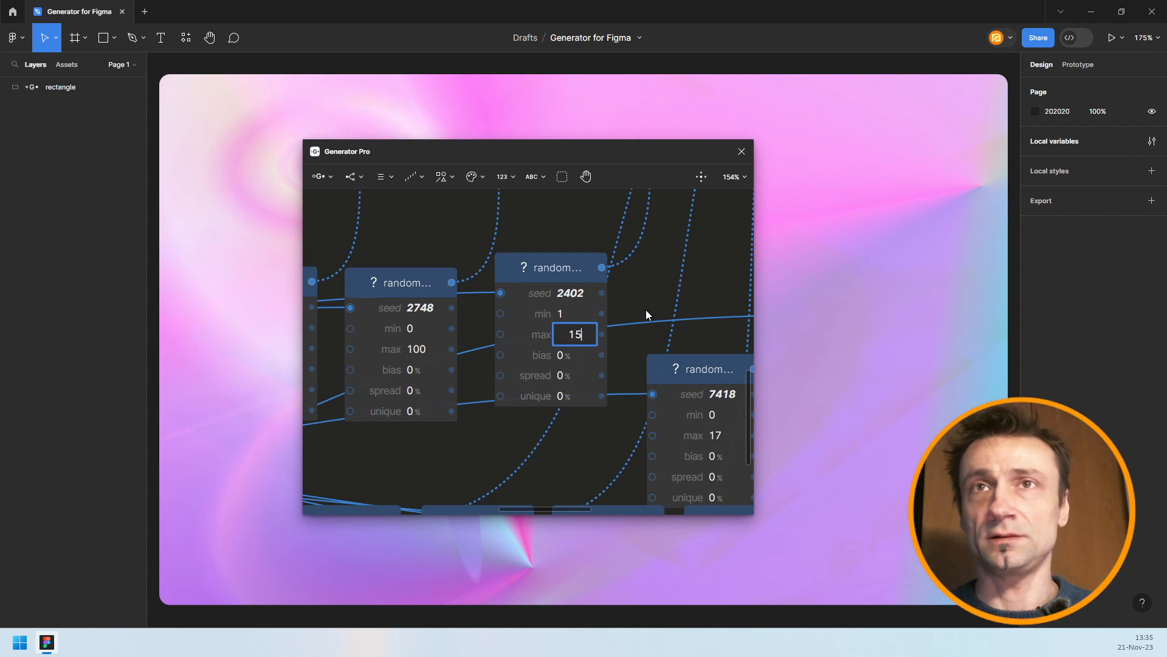
key(Return)
drag(562, 337, 588, 330)
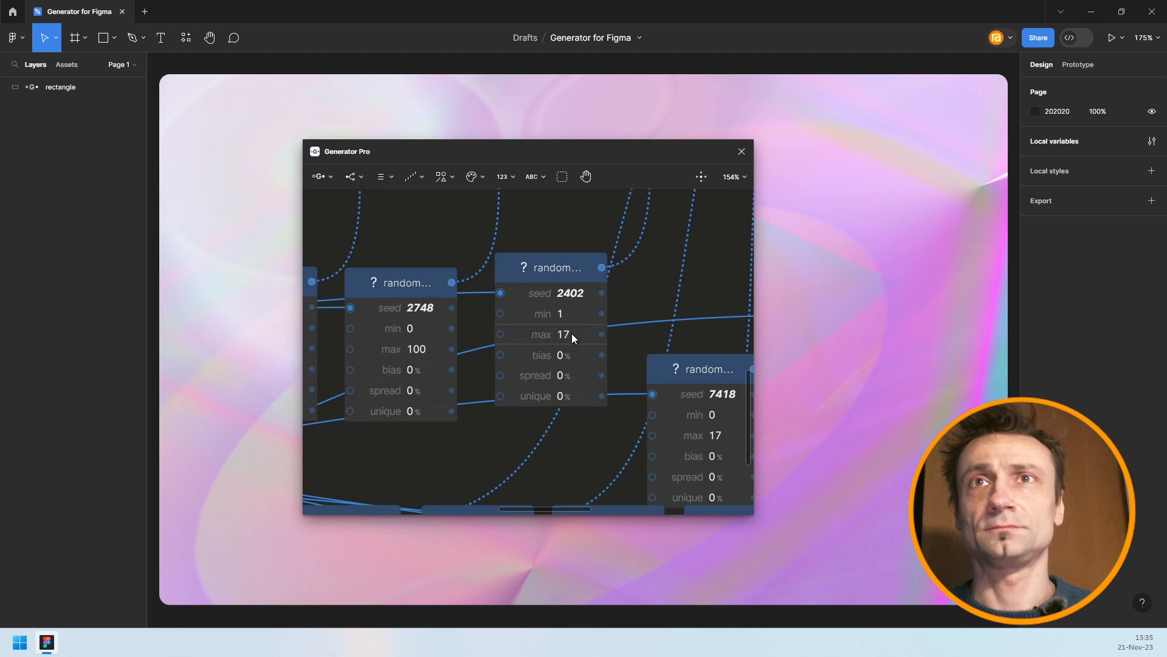
scroll(572, 334, up, 4)
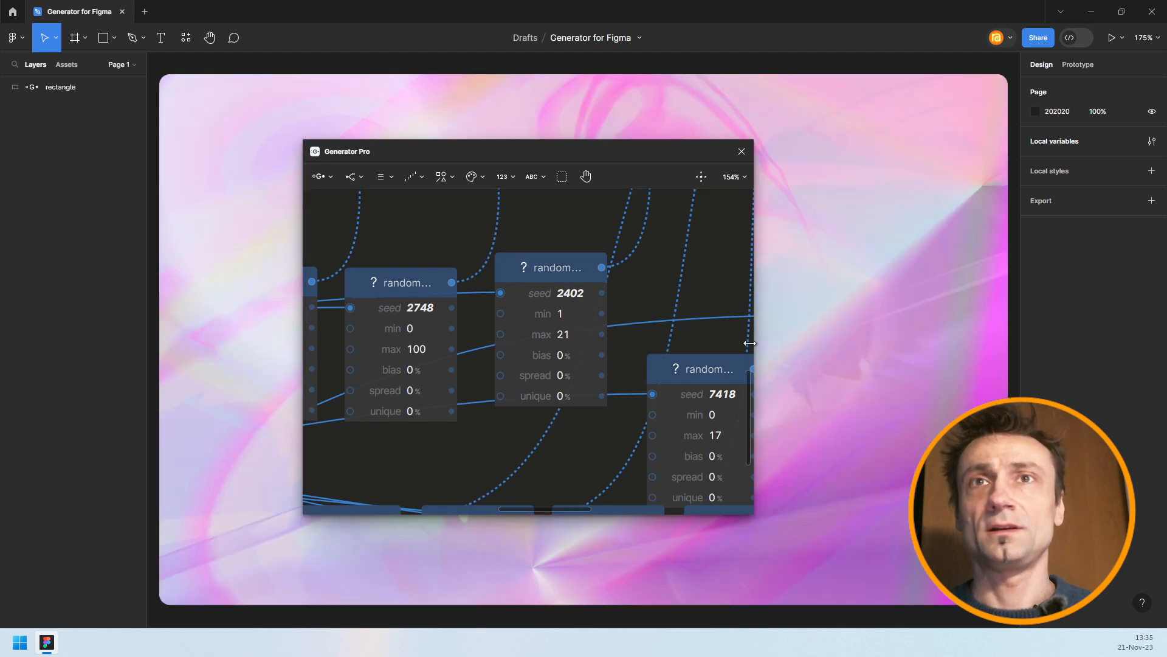
Move the third middle-row random node slightly aside and back with the graph zoomed out, and deselect it
scroll(556, 332, down, 3)
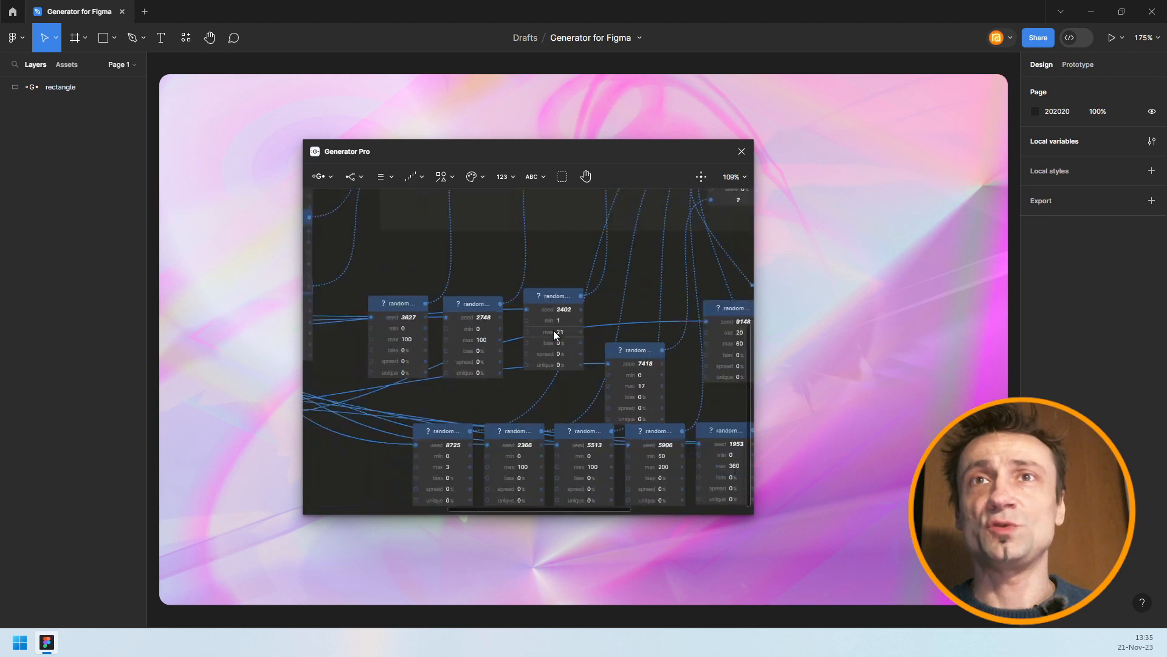
scroll(553, 333, down, 4)
scroll(553, 331, down, 2)
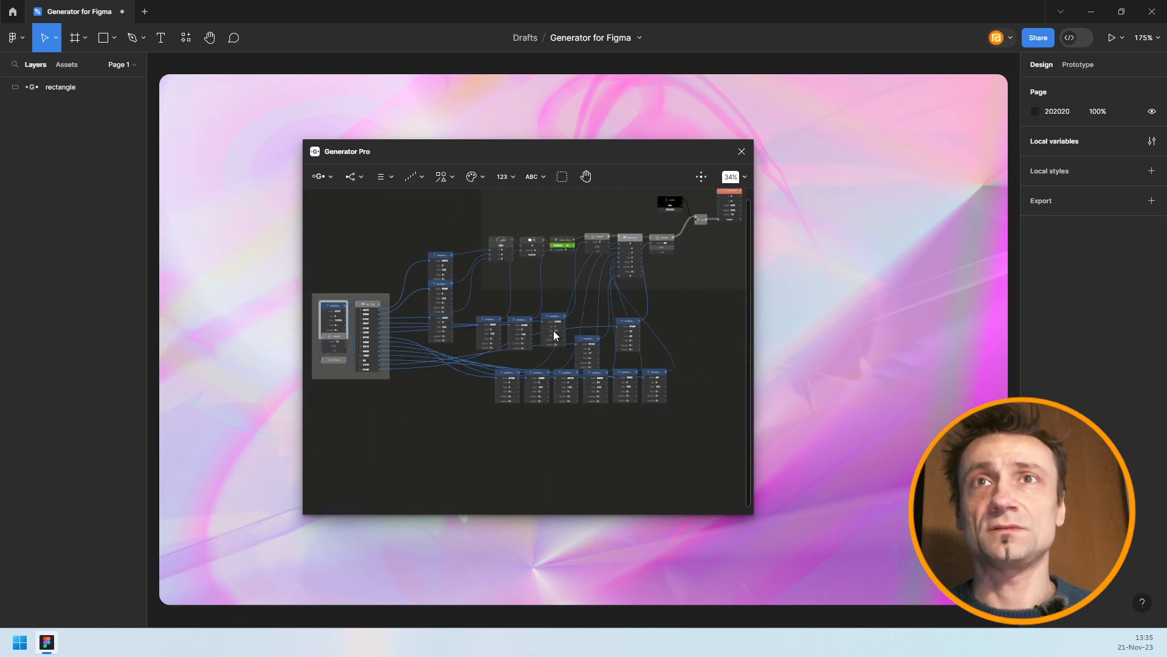
scroll(554, 331, down, 2)
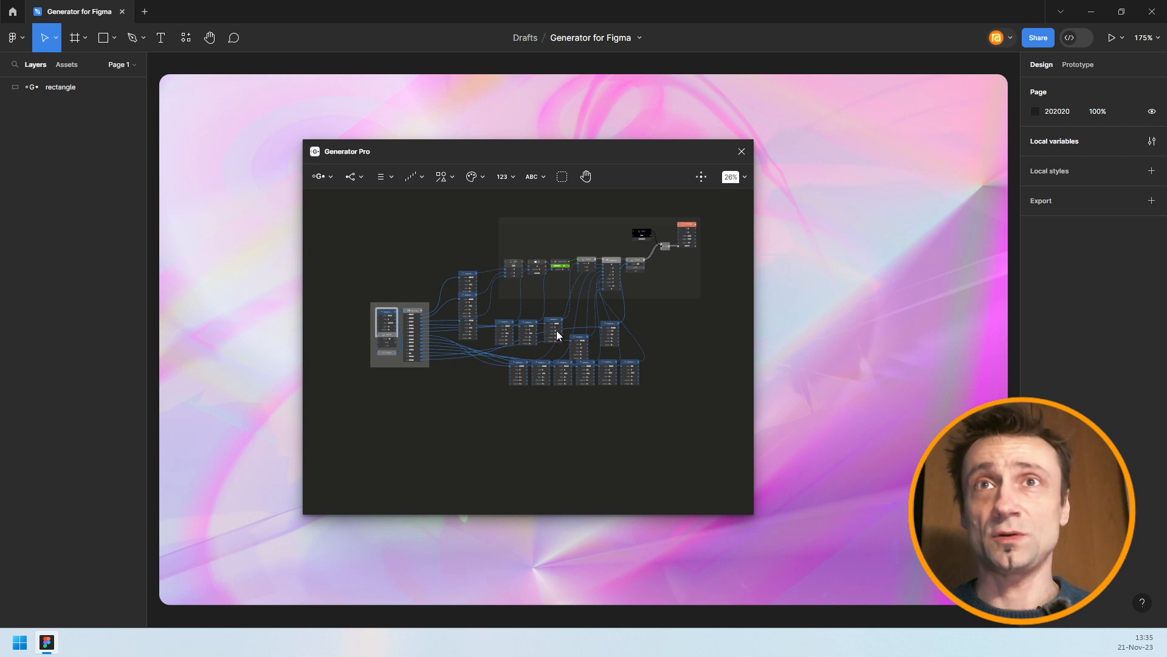
click(558, 332)
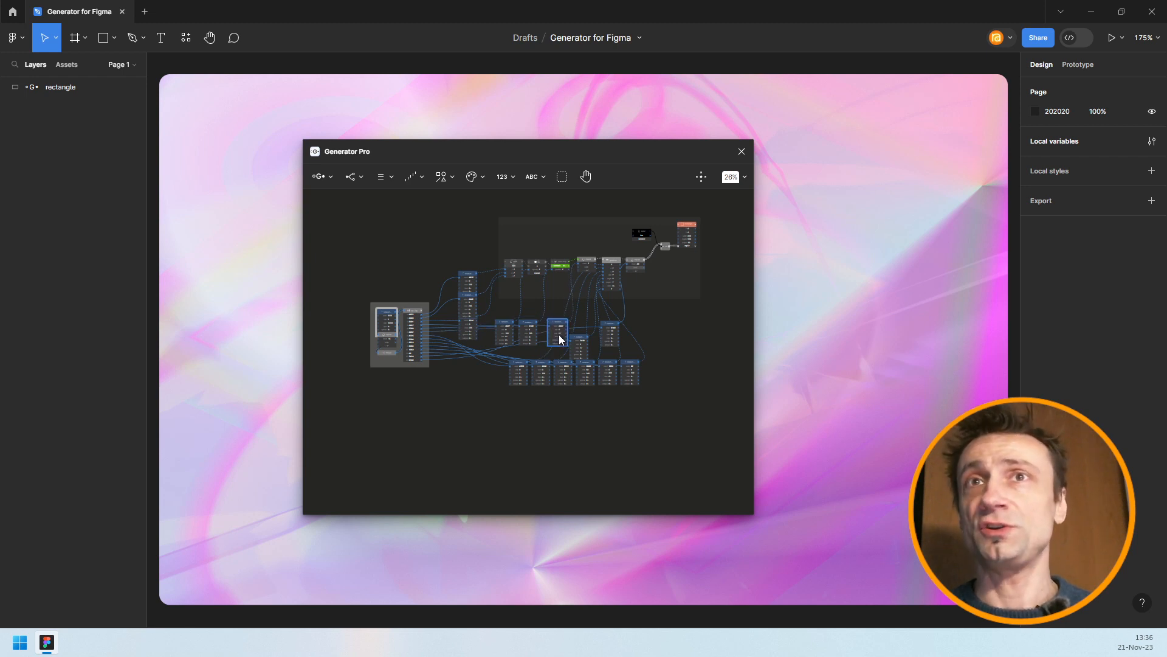
drag(560, 338, 556, 337)
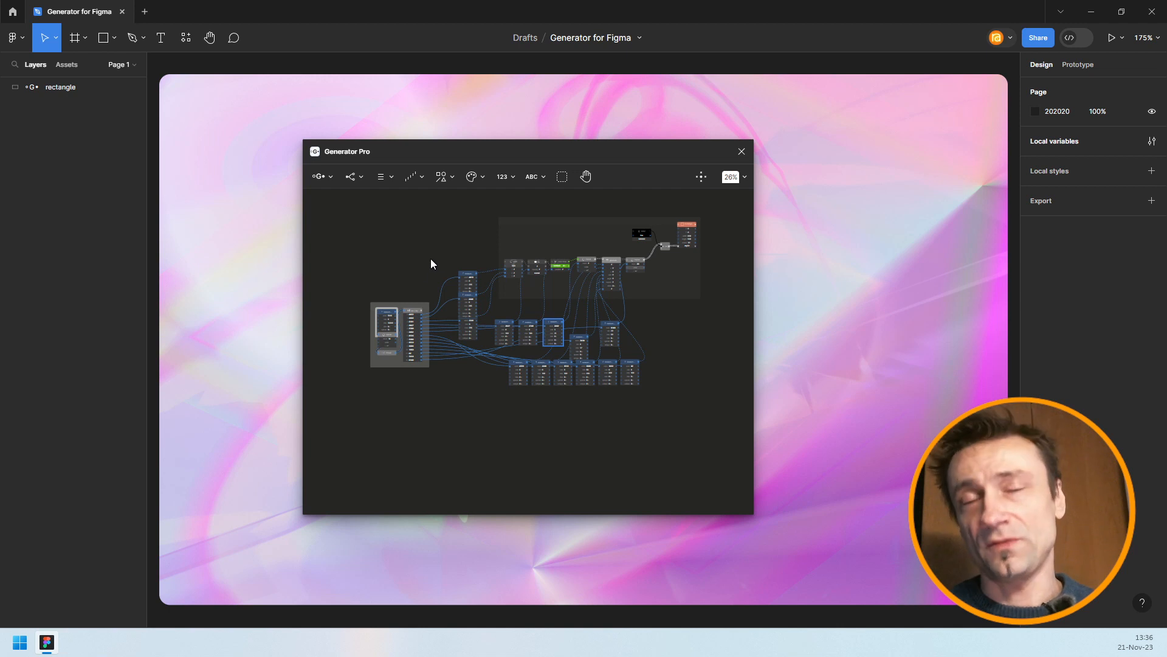
drag(448, 264, 430, 312)
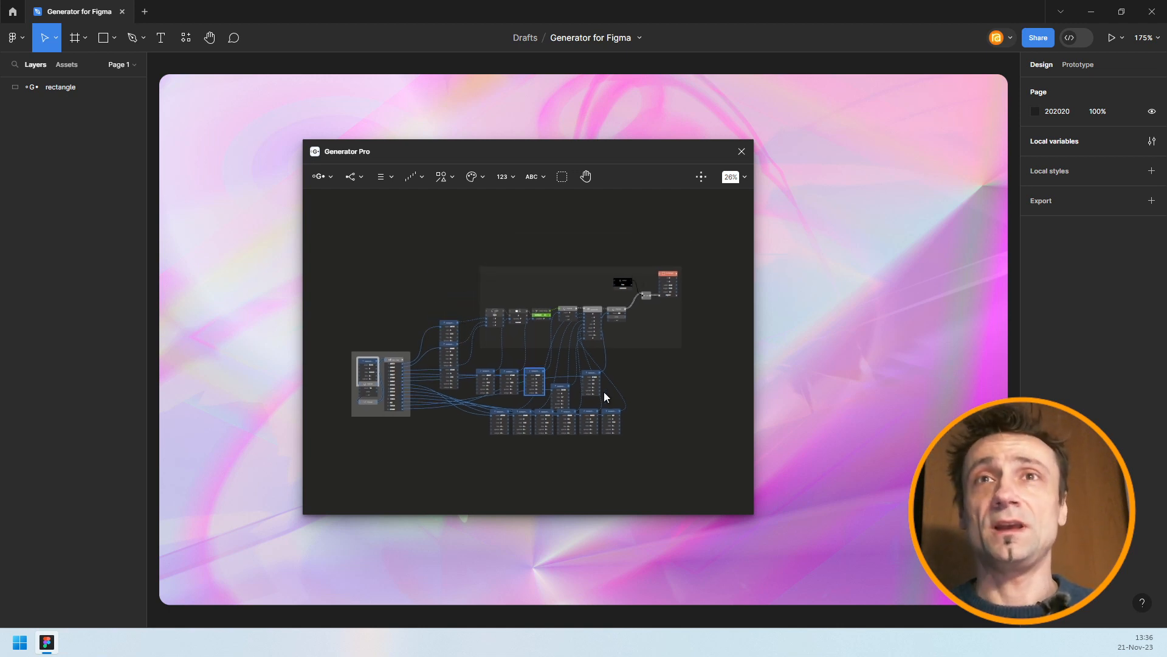
click(656, 375)
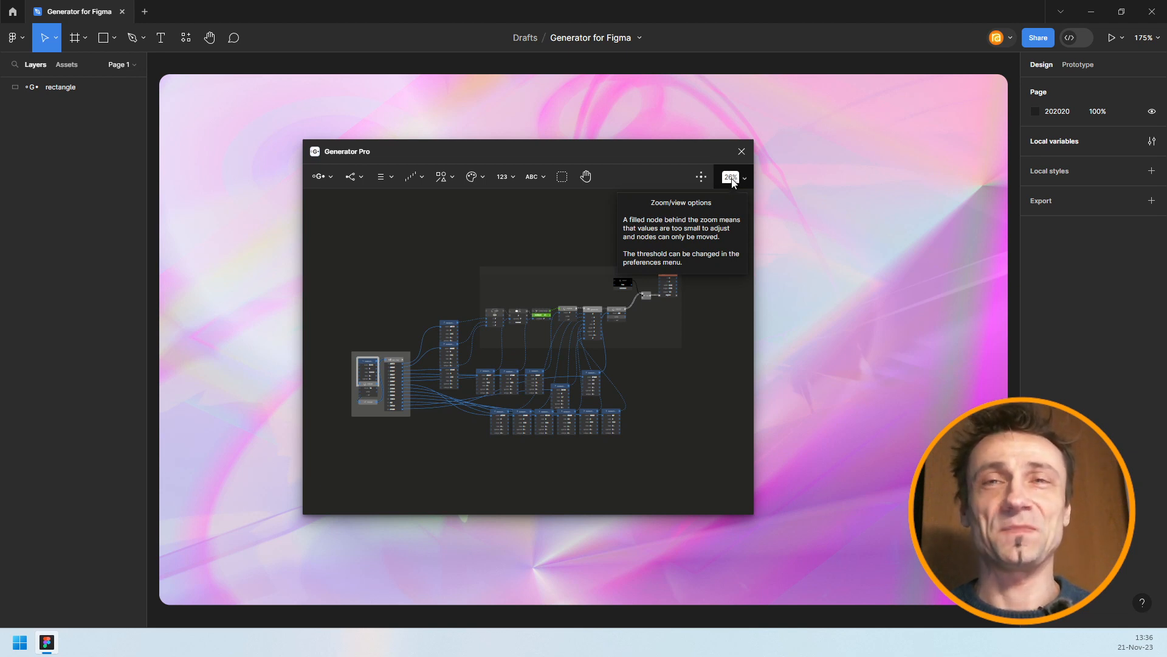
Clear the value of the "Zoom level for values" preference and apply the change
scroll(514, 352, up, 1)
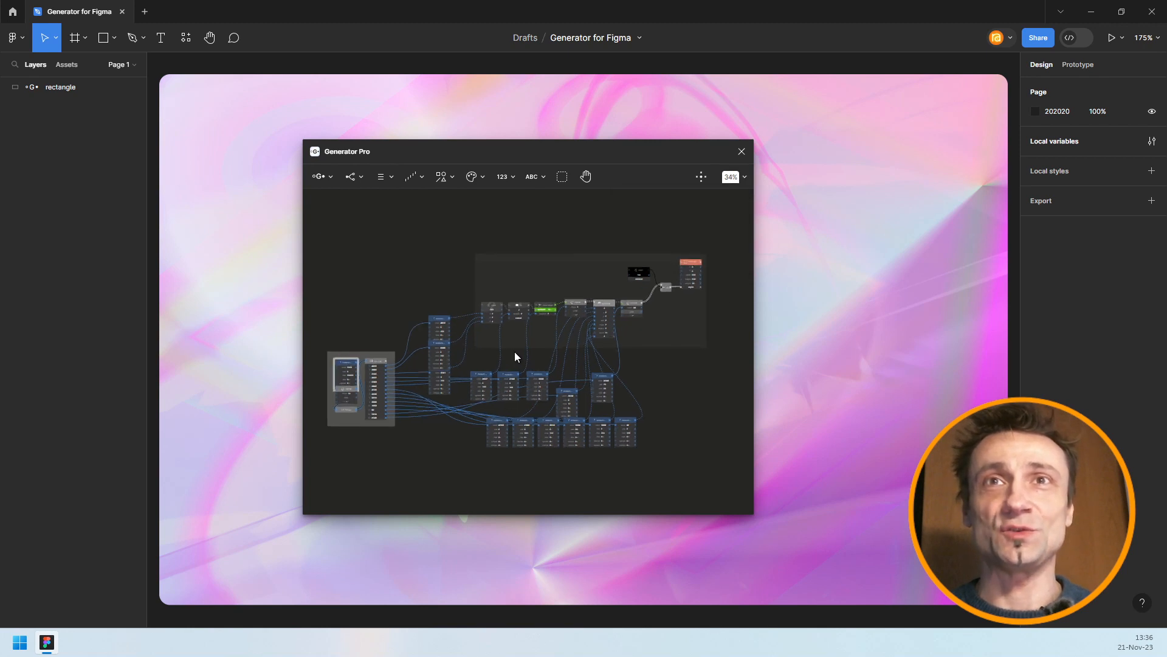
scroll(514, 351, up, 1)
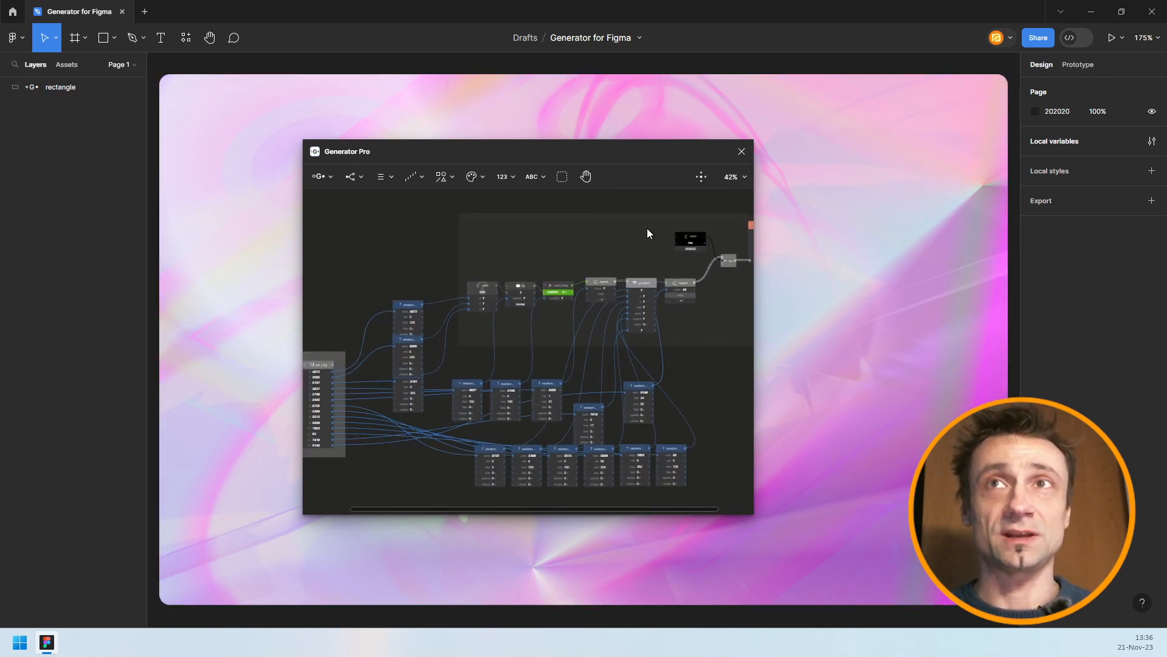
scroll(626, 232, down, 1)
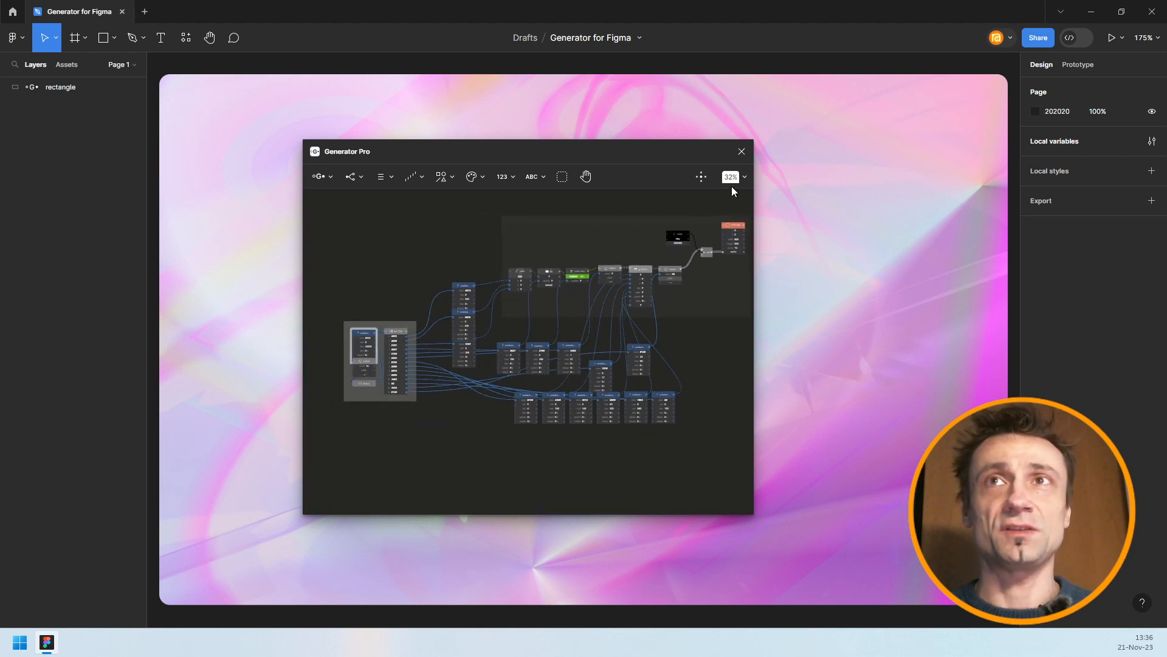
click(319, 181)
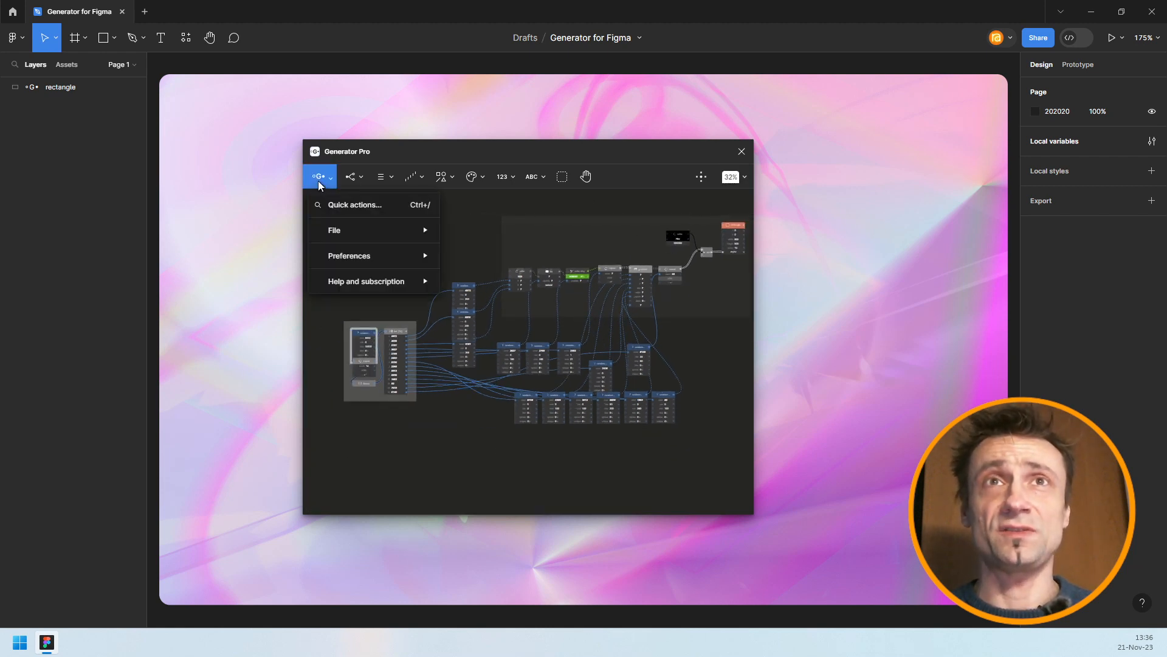
mouse_move(340, 257)
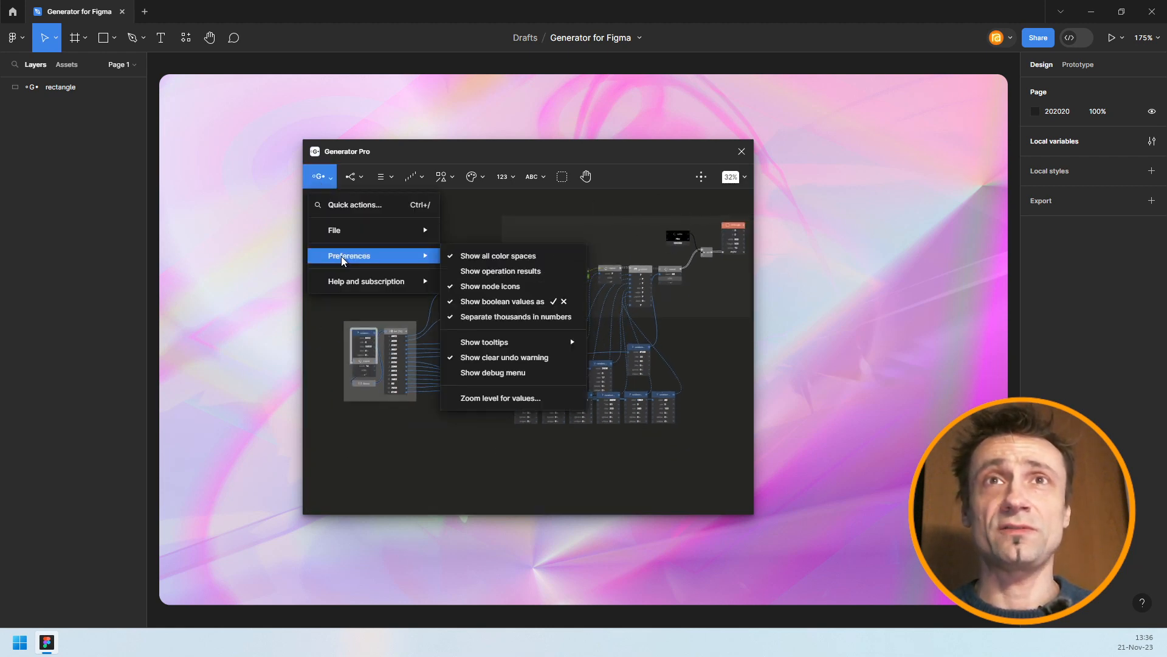
click(497, 399)
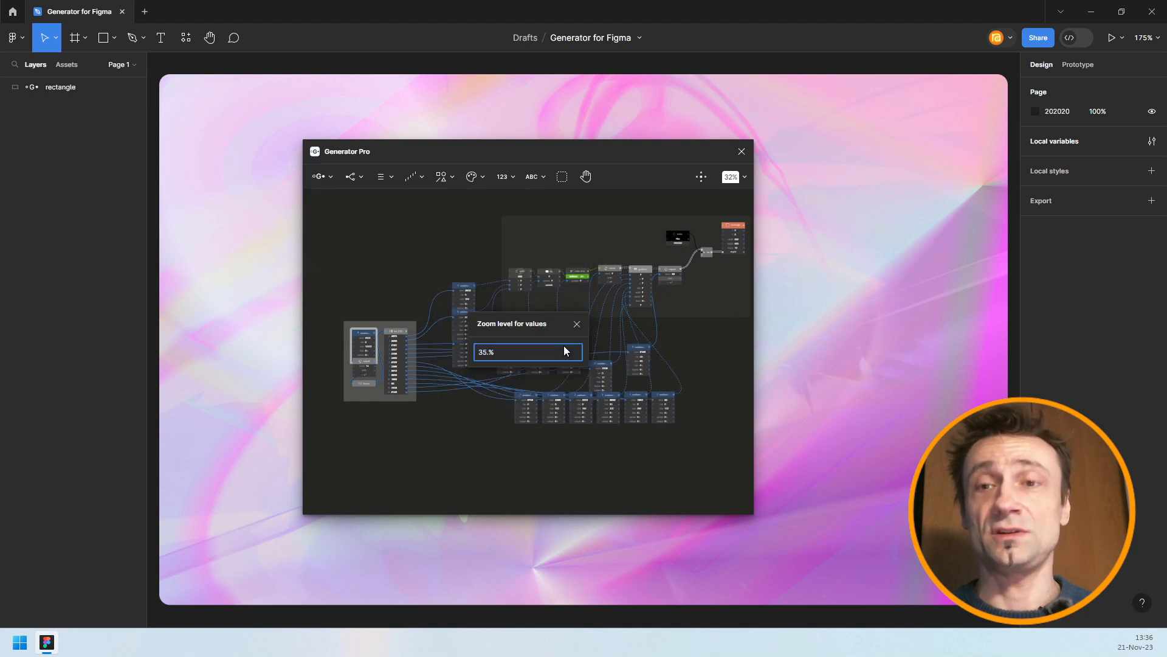
key(BackSpace)
key(BackSpace)
key(BackSpace)
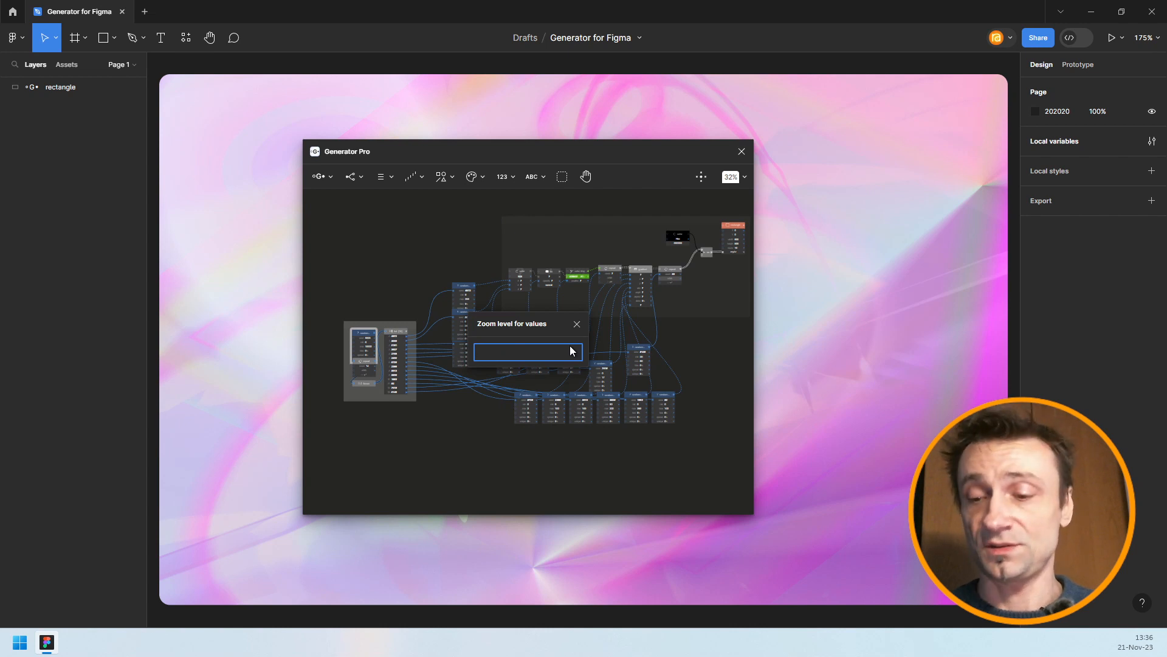
key(Return)
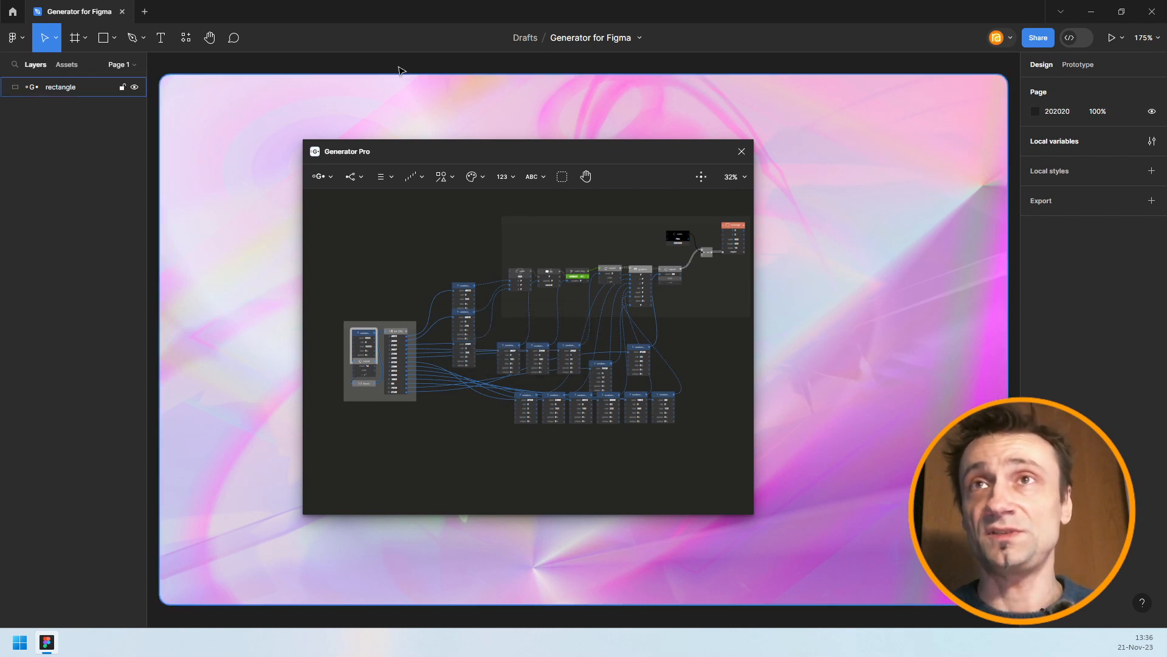
Examine how the node graph and its values are displayed at very low zoom levels
scroll(557, 349, down, 2)
scroll(538, 351, down, 4)
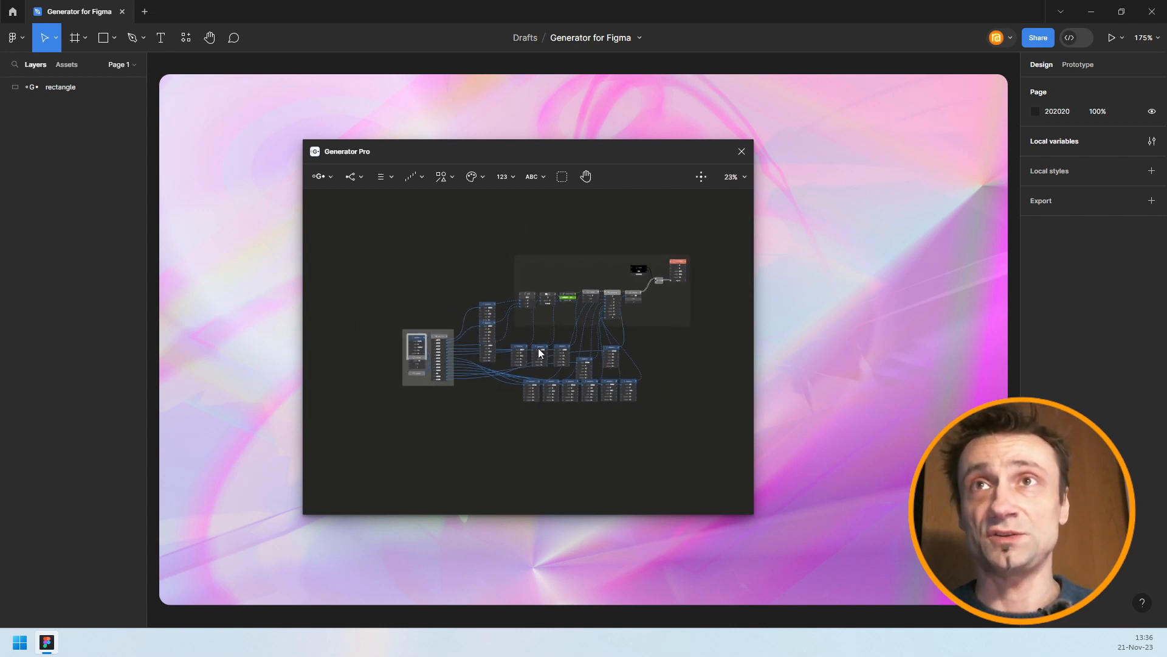
scroll(538, 351, down, 1)
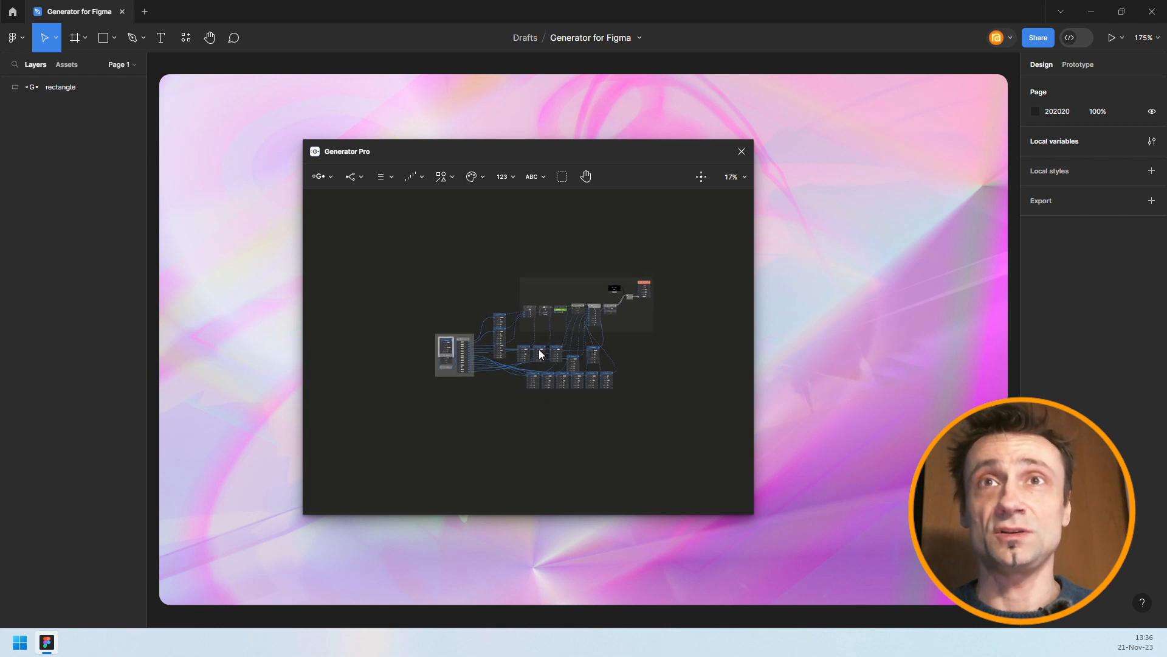
scroll(519, 372, down, 1)
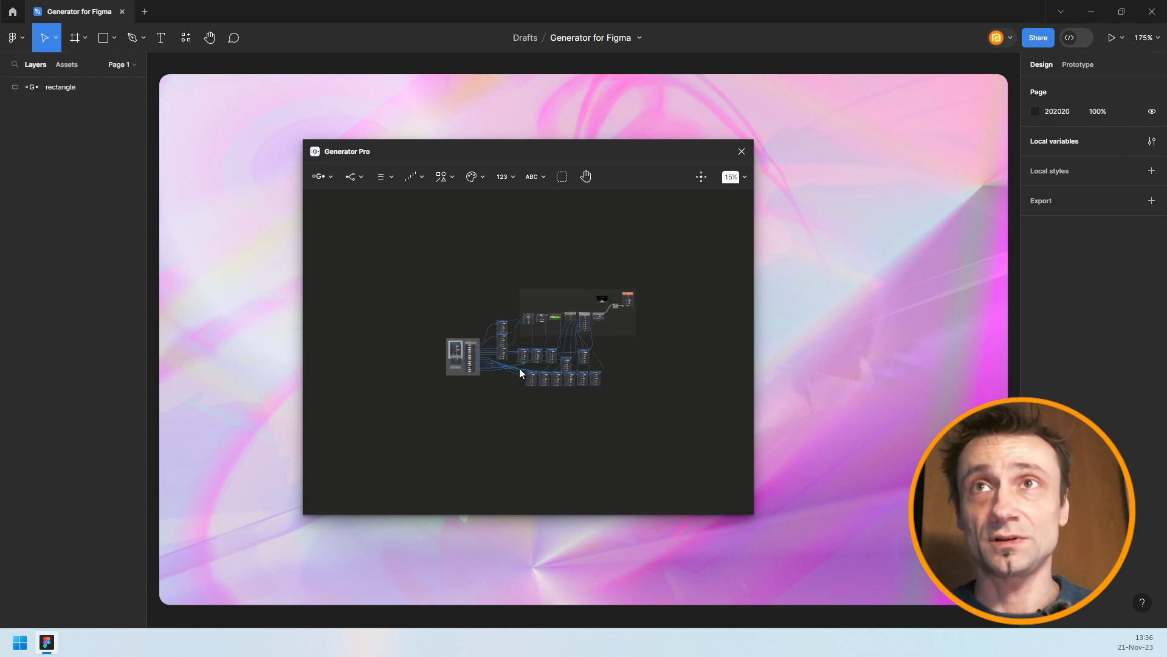
scroll(581, 333, down, 1)
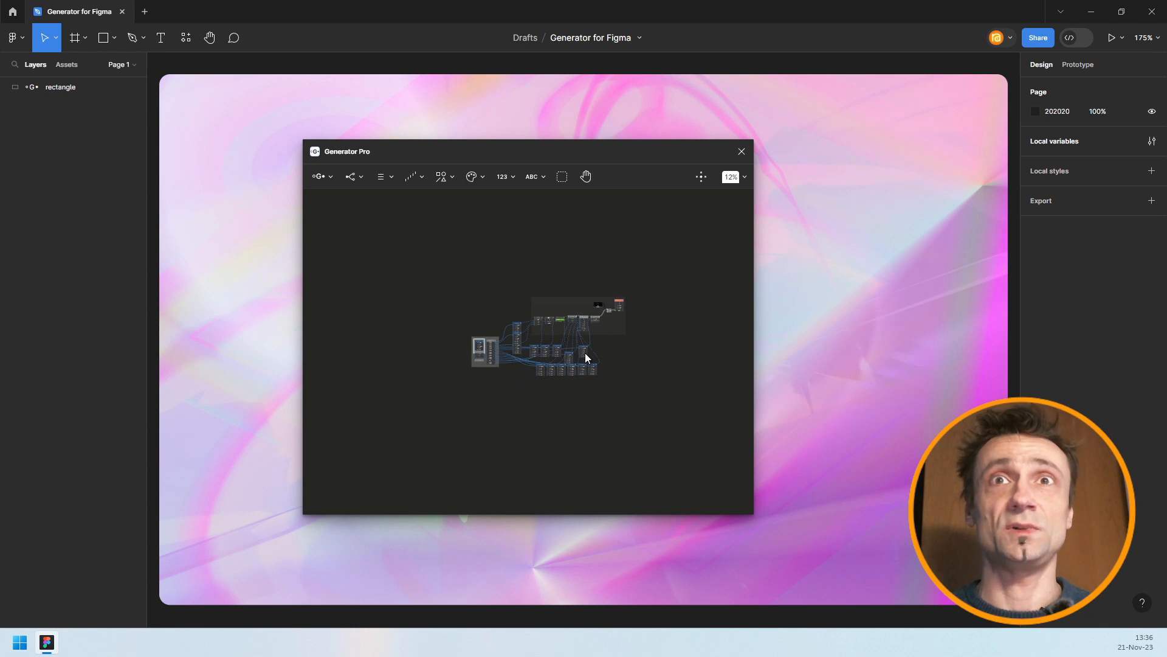
scroll(586, 347, up, 5)
scroll(596, 341, up, 3)
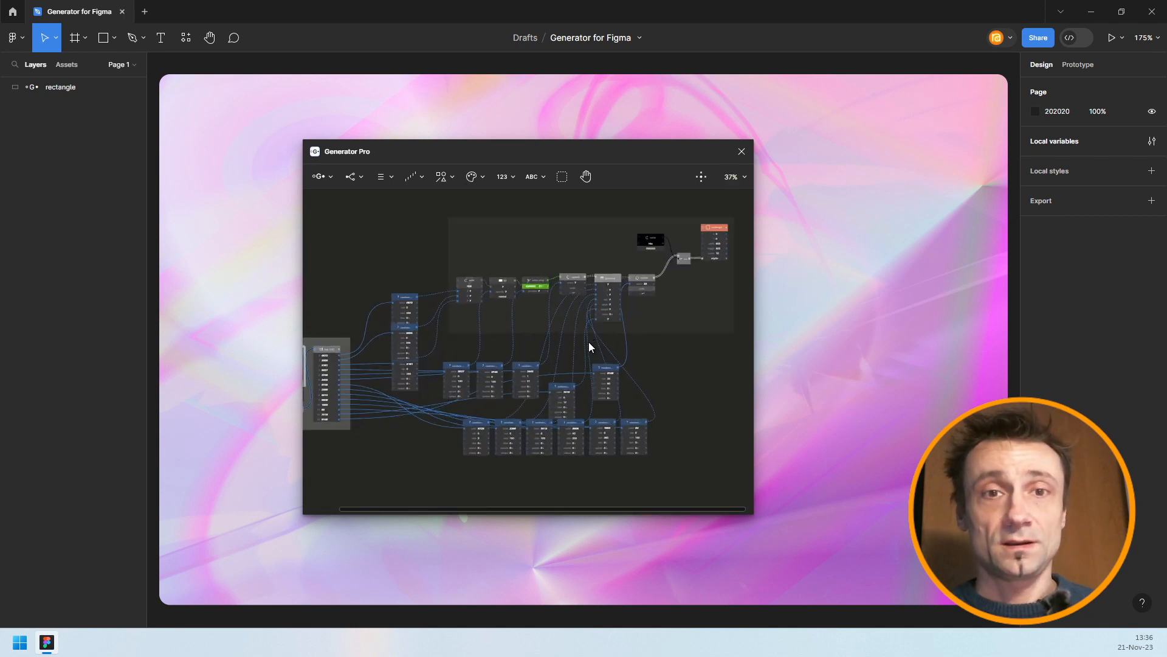
Check the "Zoom level for values" preference and accept it unchanged
click(322, 176)
mouse_move(362, 255)
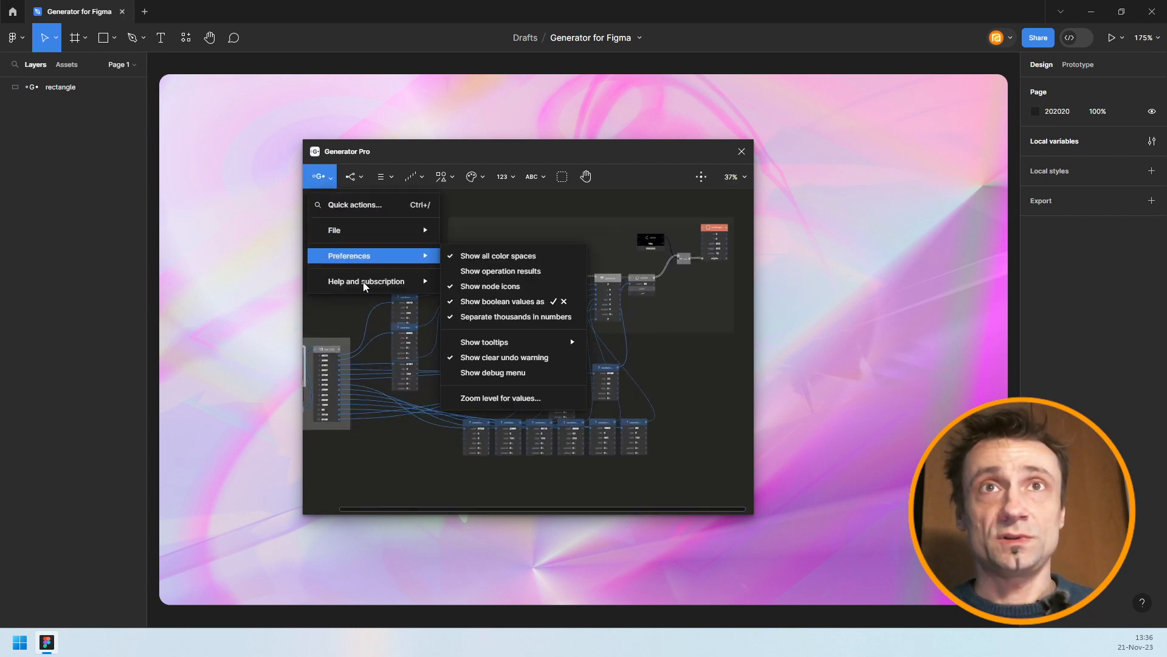
click(504, 398)
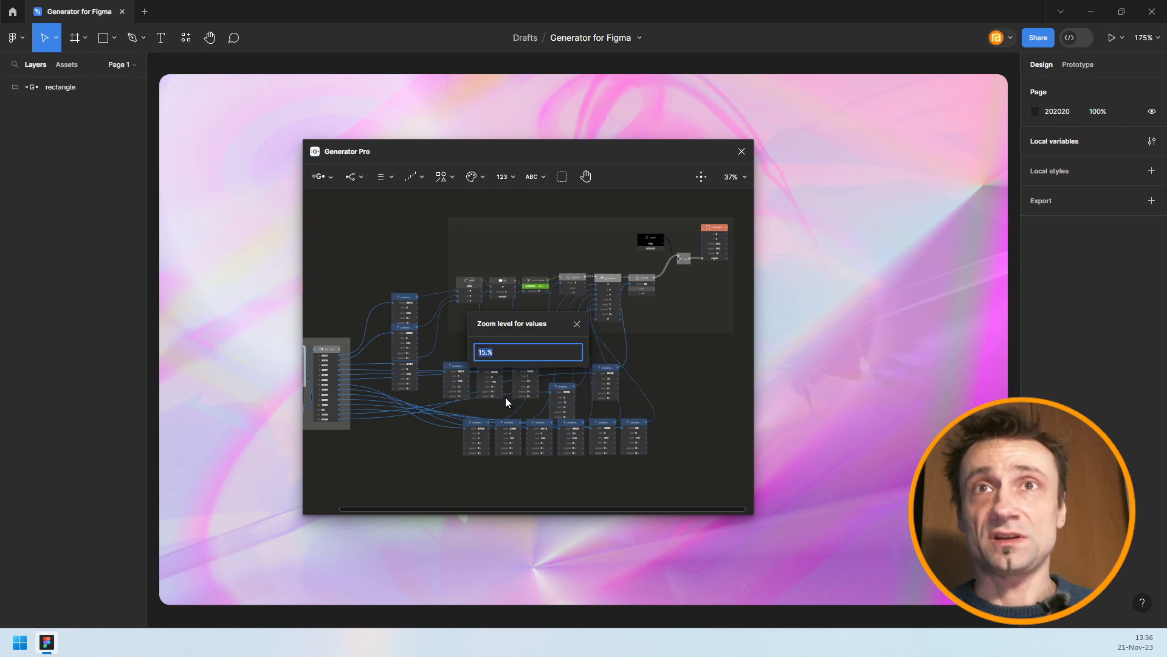
key(Return)
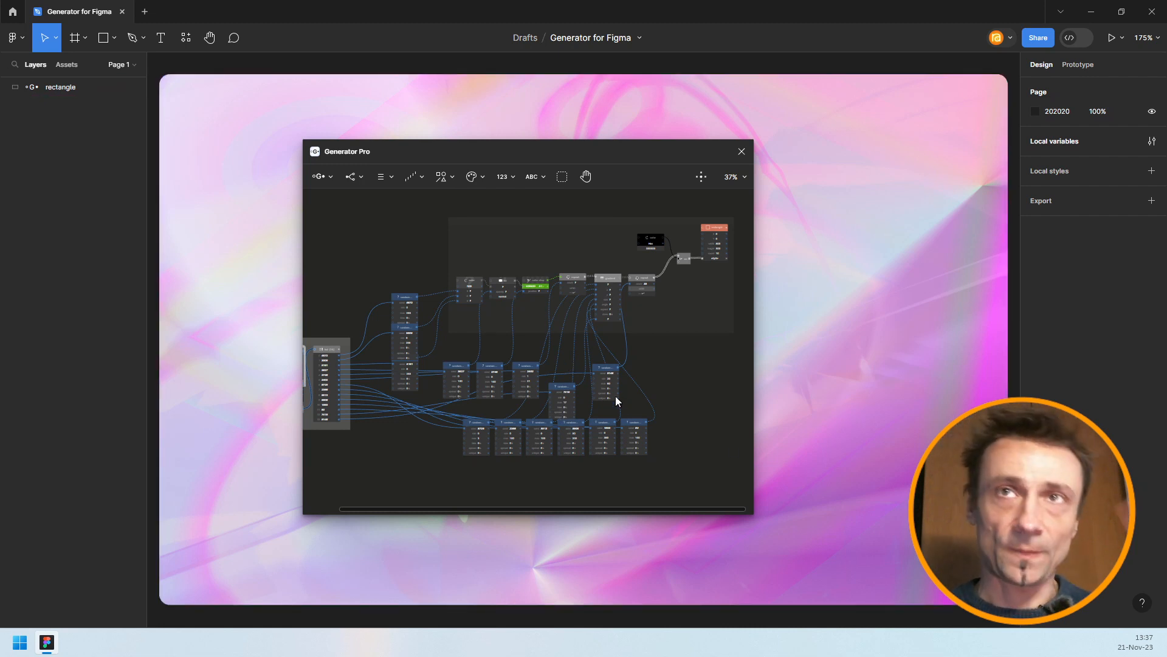
Review the Select options available for the leftmost node in the graph's upper group, and dismiss them
scroll(513, 335, left, 3)
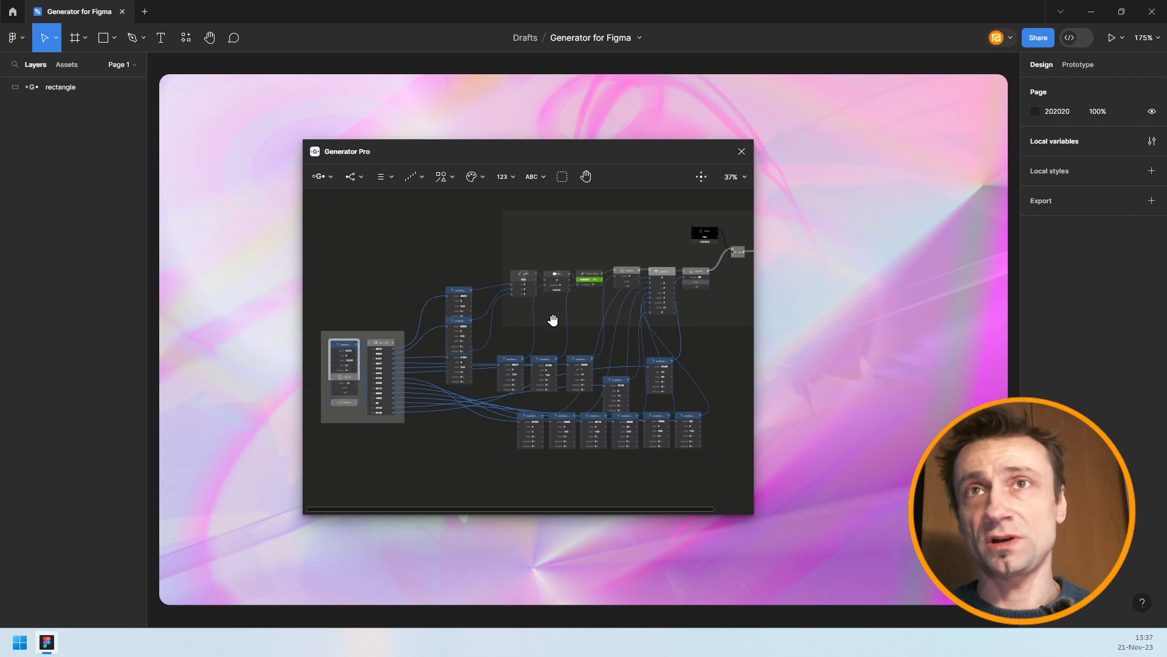
scroll(535, 330, down, 1)
right_click(511, 289)
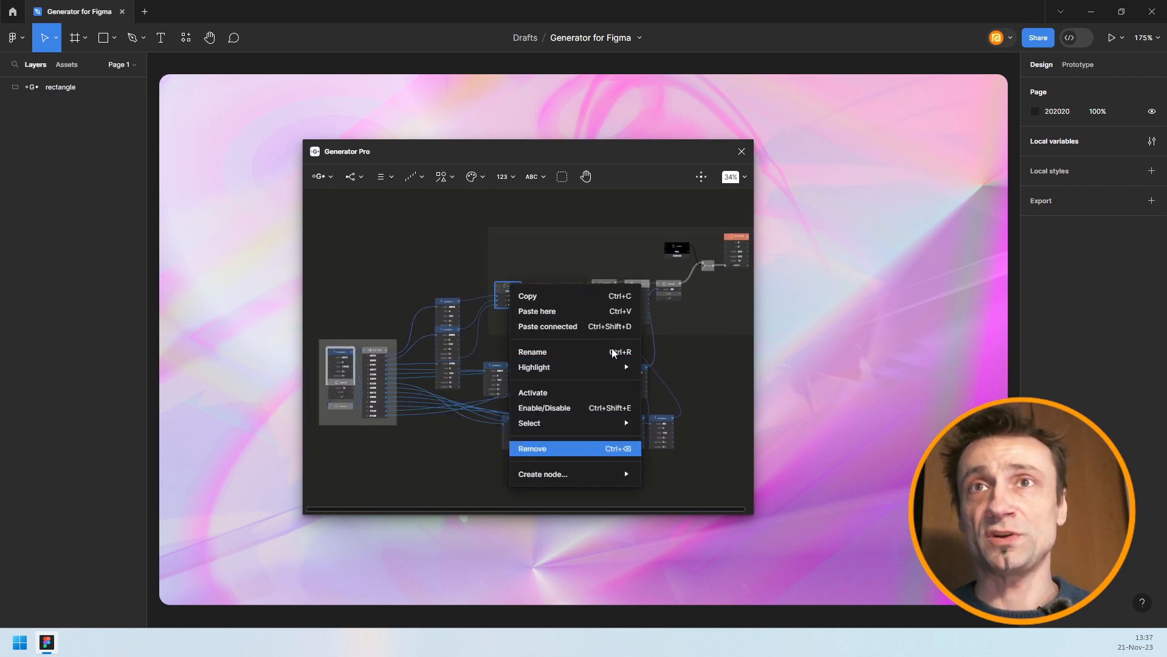
mouse_move(599, 433)
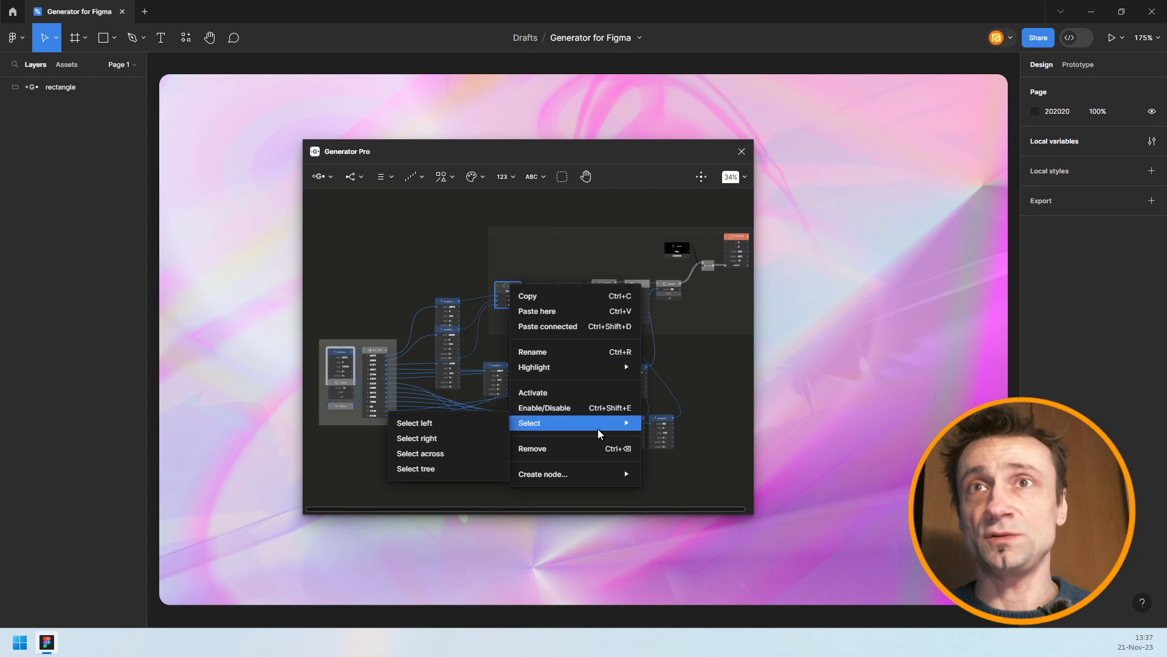
click(418, 242)
Review the keyboard shortcuts for View, Zoom, Selection, Edit, Nodes, Connections and Controls, and close the reference
click(316, 182)
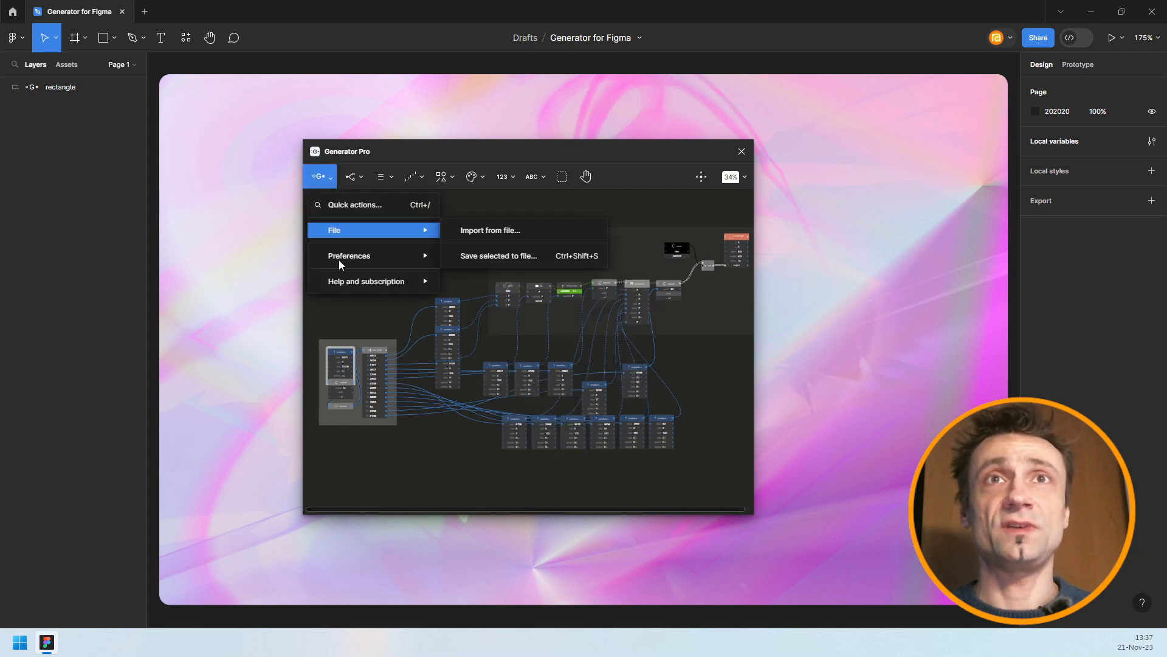
mouse_move(338, 281)
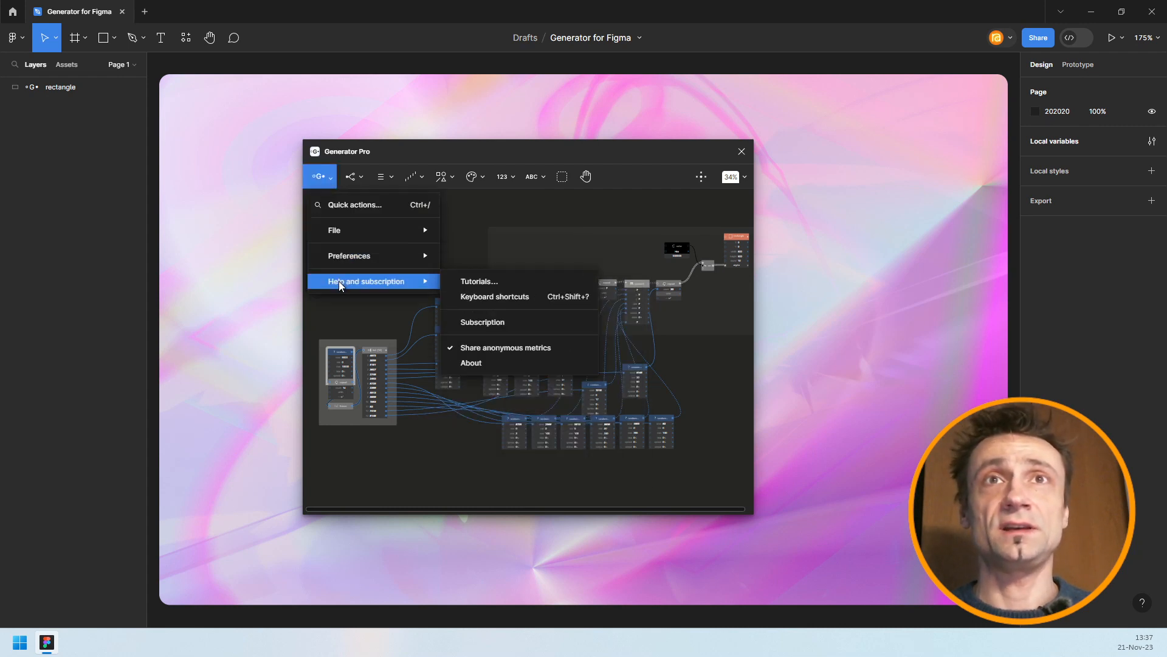
click(493, 297)
click(408, 378)
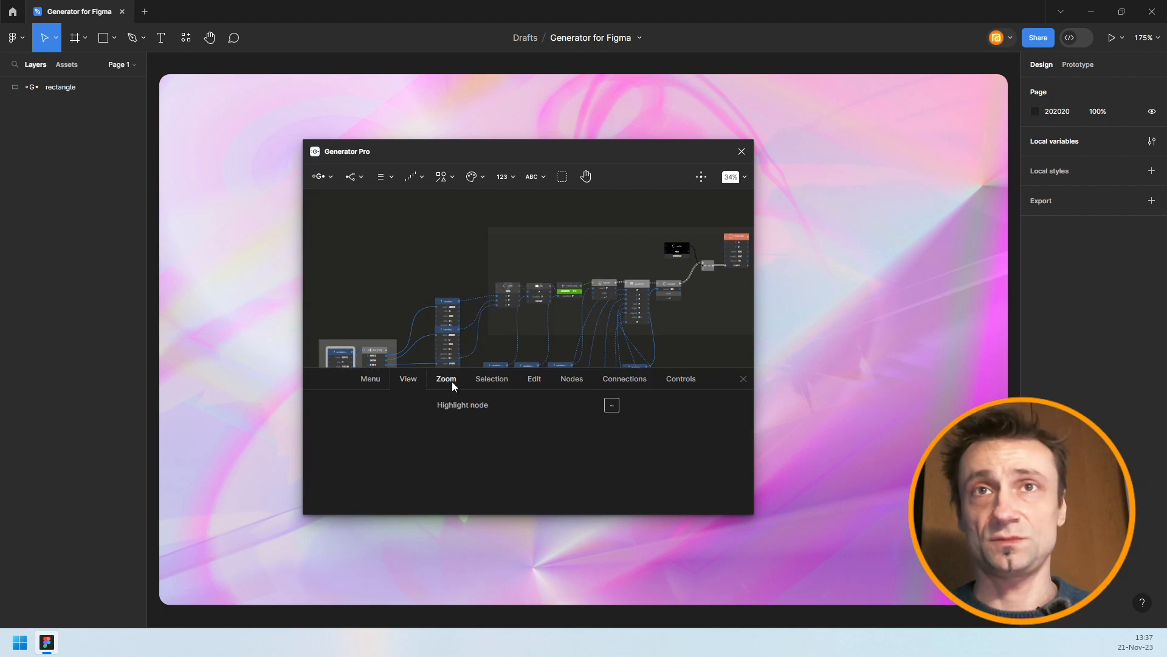
click(450, 380)
click(488, 380)
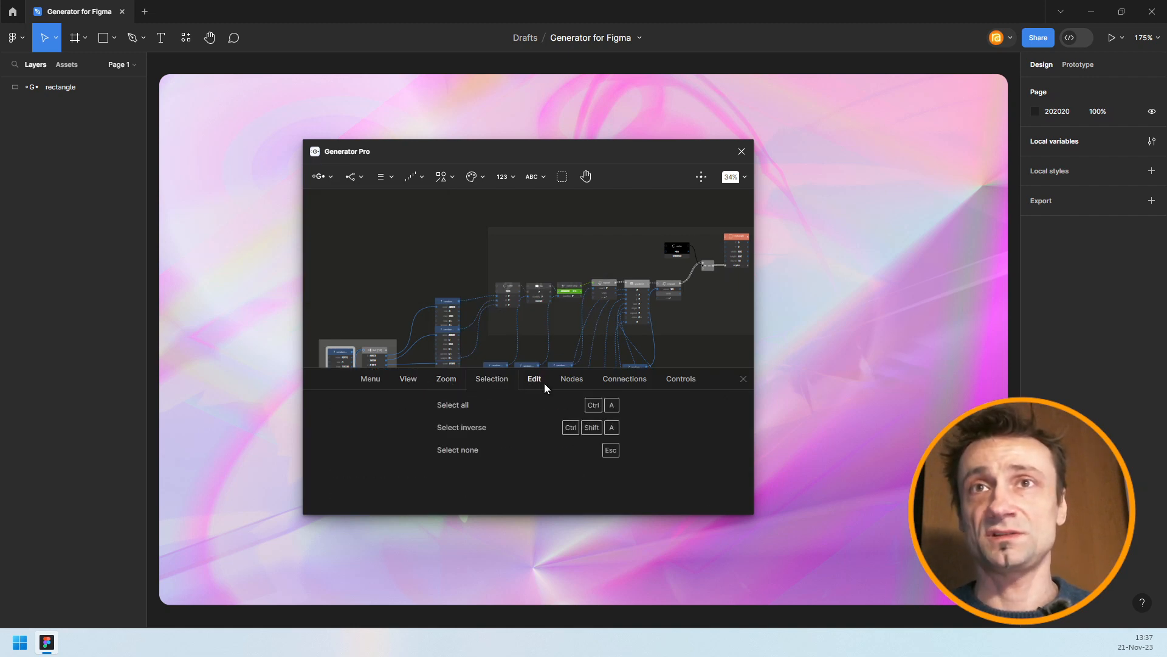
click(541, 382)
click(579, 380)
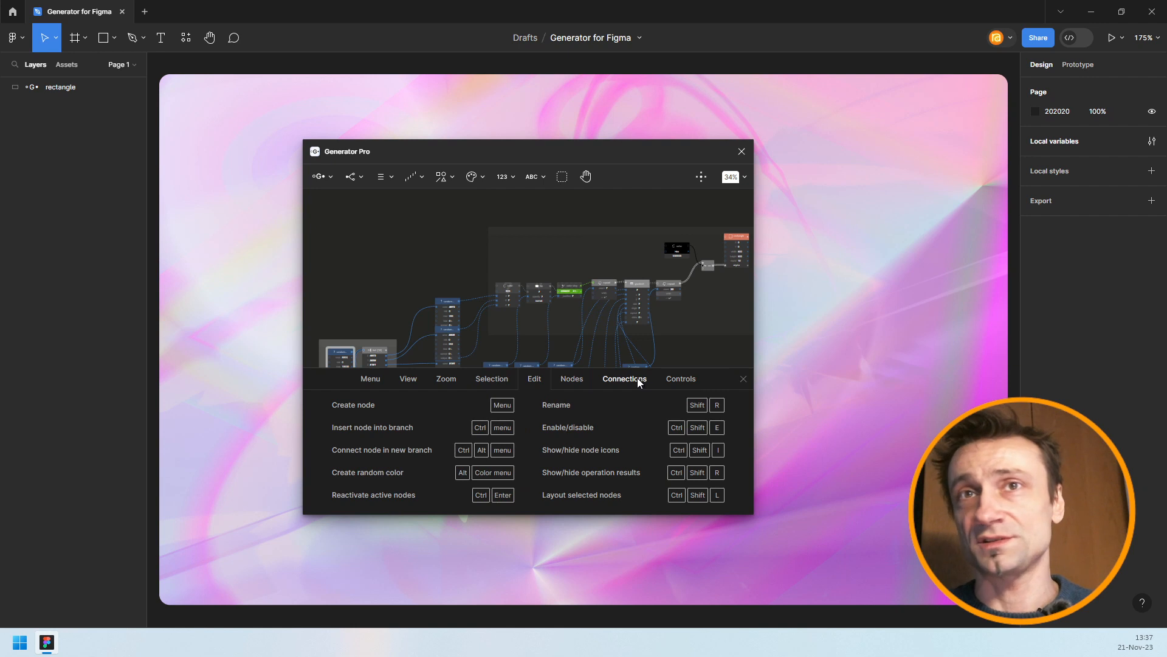
click(638, 377)
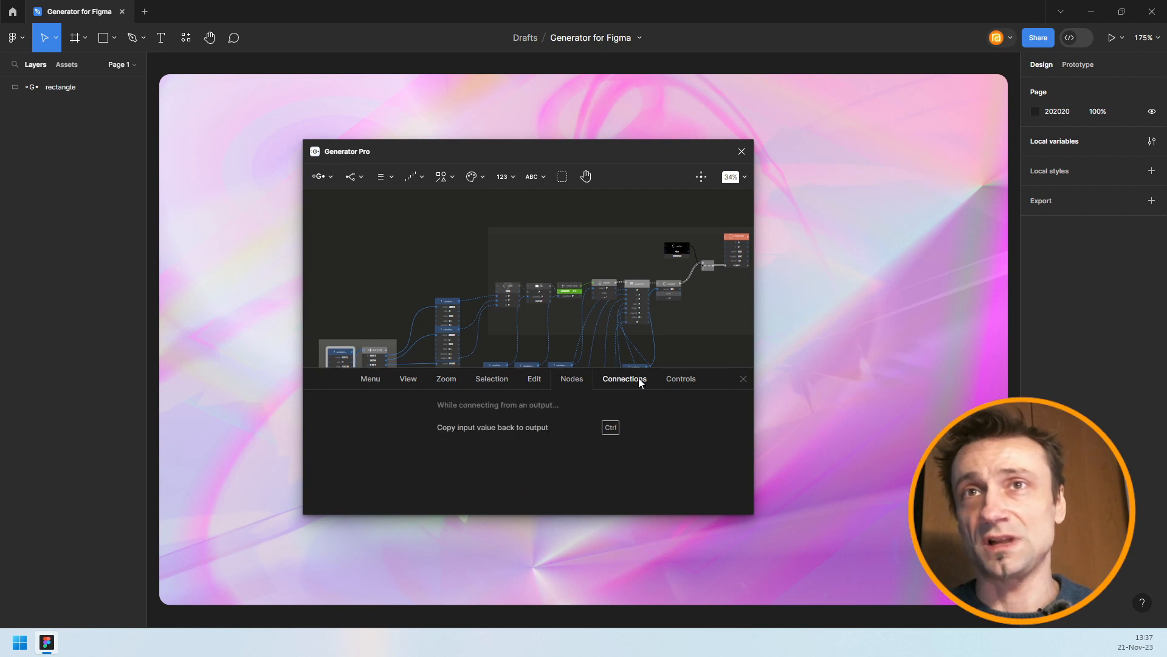
click(675, 377)
click(742, 379)
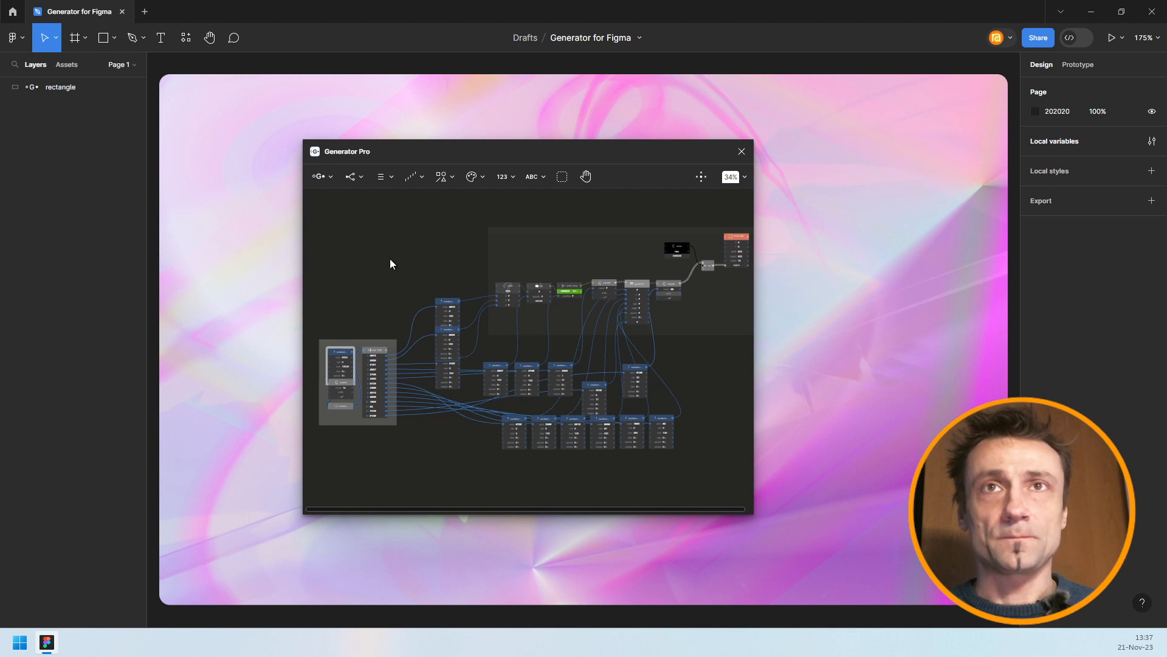
Select all nodes in the graph and delete them
scroll(390, 263, down, 1)
drag(343, 225, 739, 428)
key(Delete)
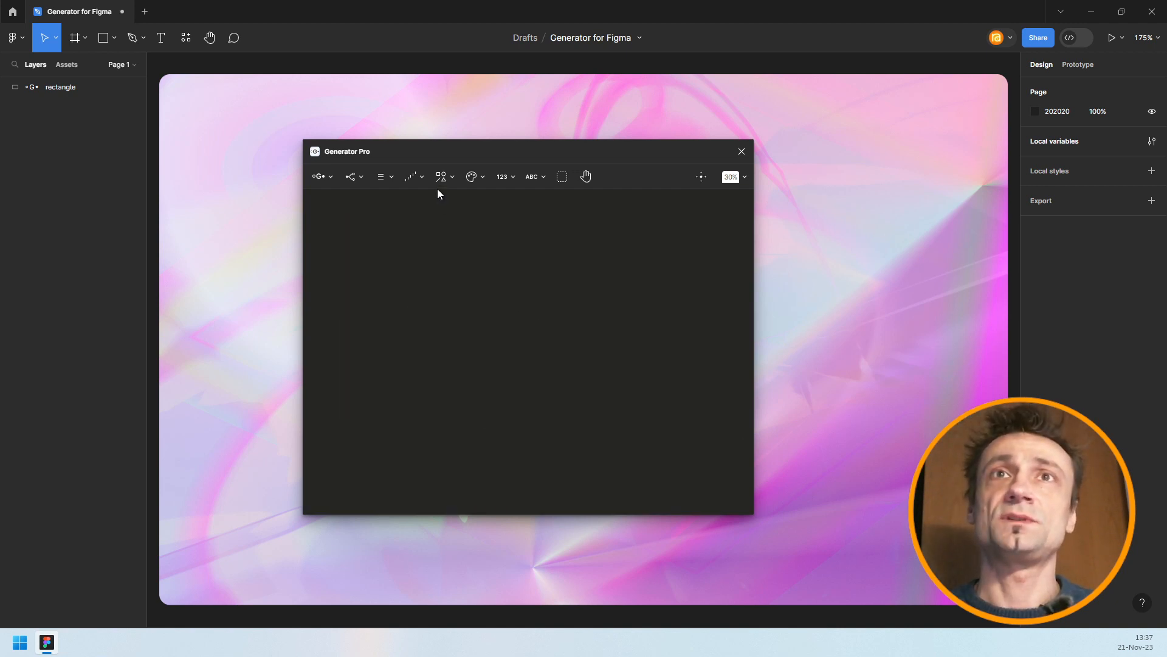
Add a rectangle shape node to the empty graph, and arrange the plugin window so the canvas rectangle is clear of it
click(442, 176)
mouse_move(426, 208)
click(535, 206)
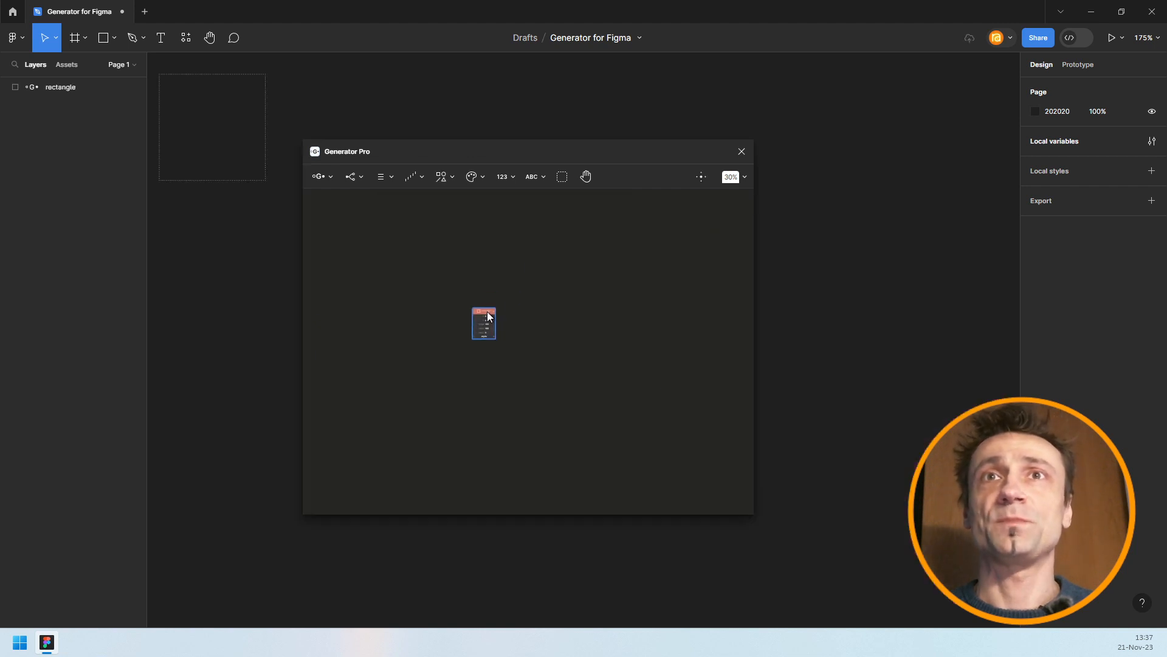
scroll(486, 312, up, 10)
drag(480, 153, 356, 189)
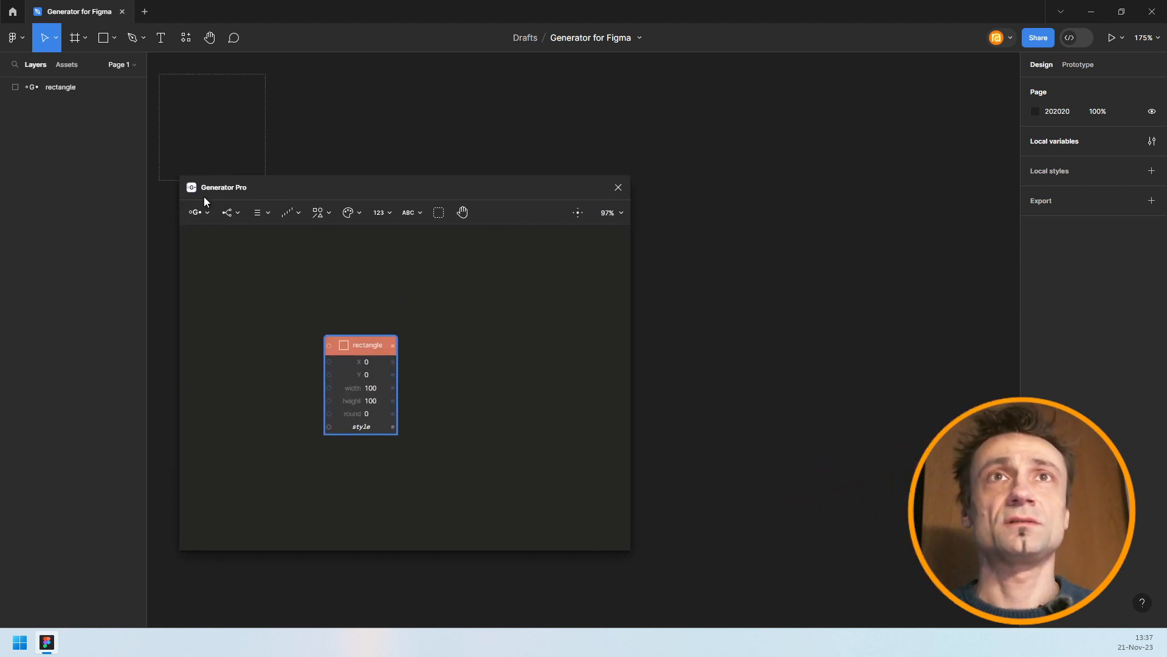
drag(203, 197, 326, 181)
drag(321, 128, 850, 256)
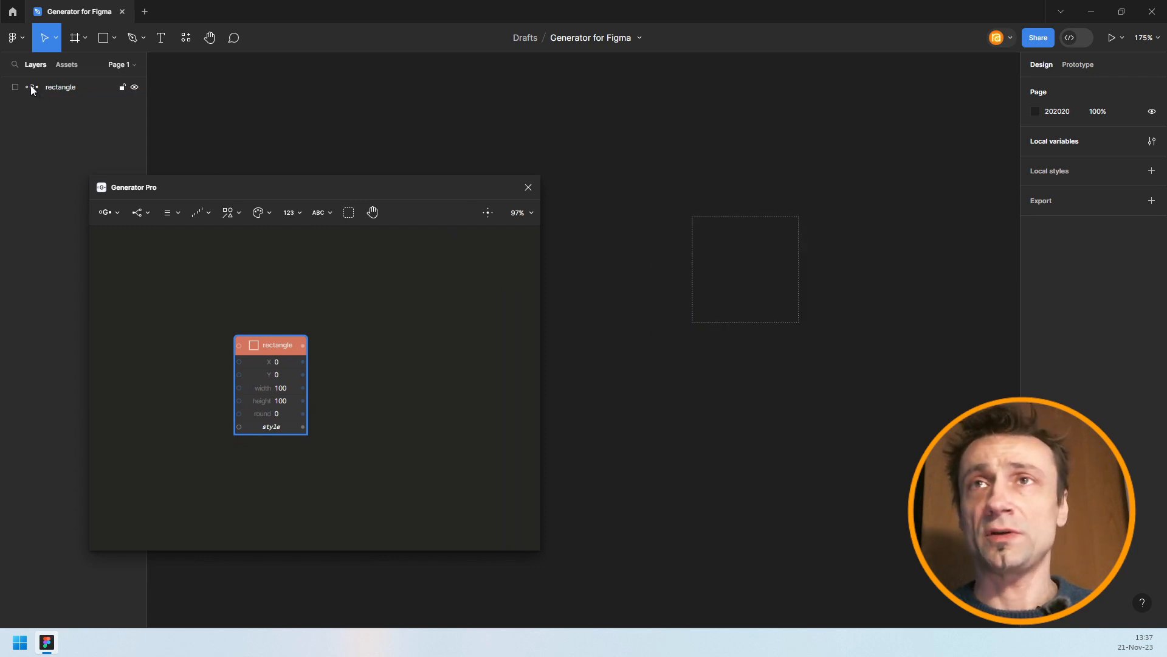
Add a Hex color node with D9D9D9 and connect it to the rectangle node's style input
click(255, 214)
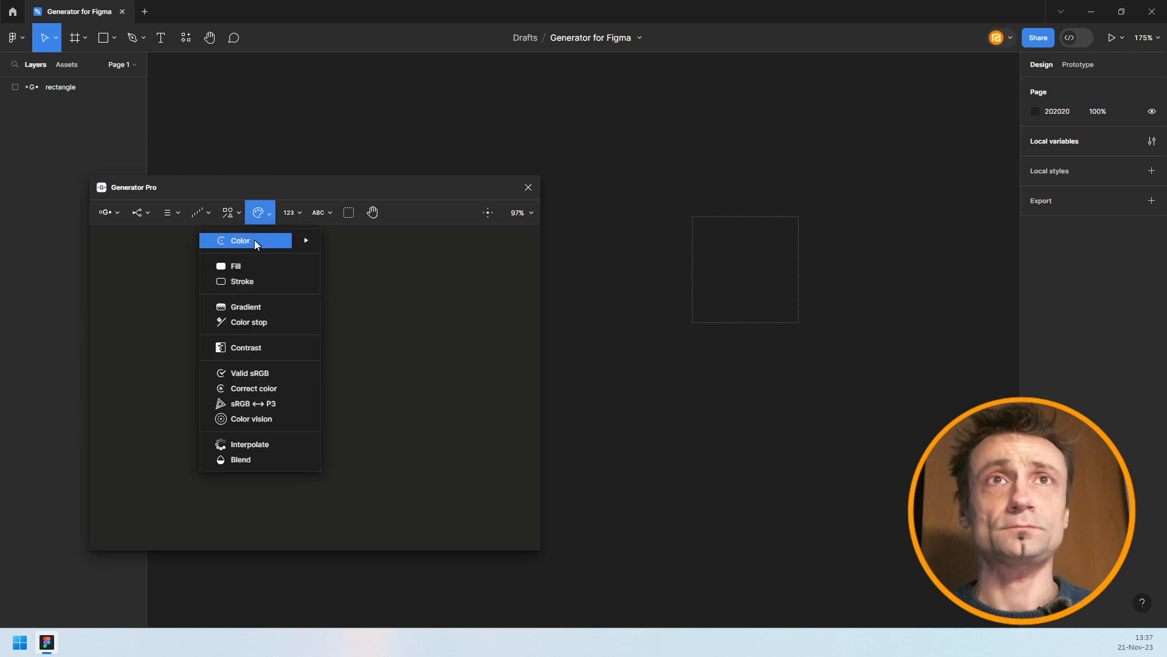
click(254, 240)
drag(194, 367, 190, 431)
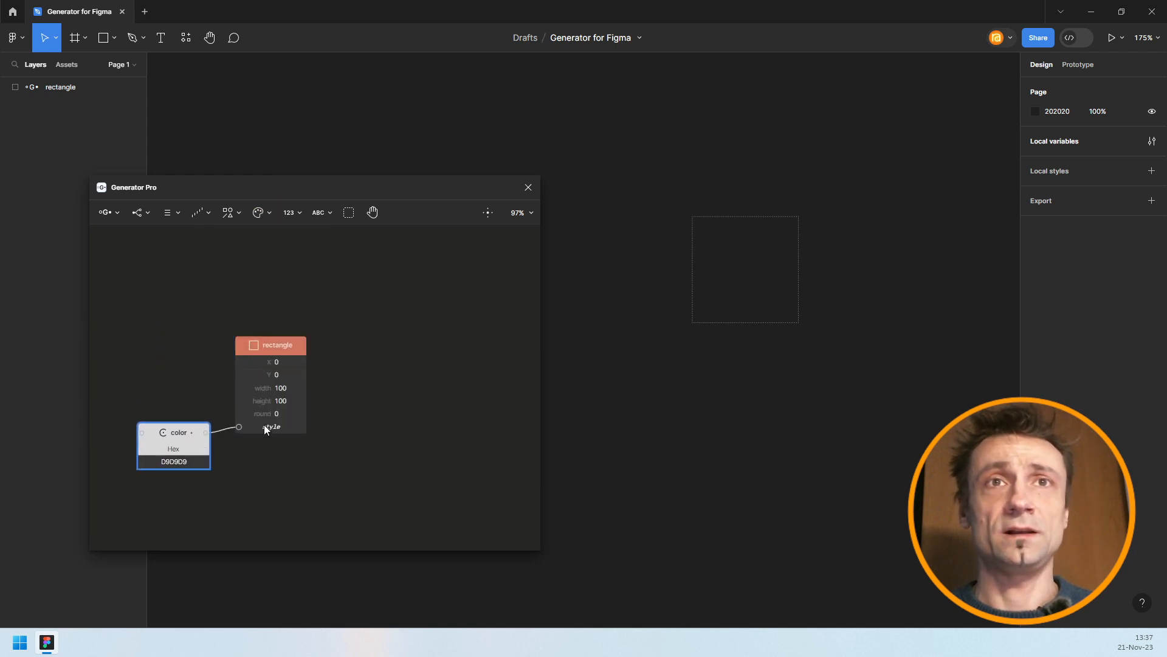
drag(264, 424, 264, 424)
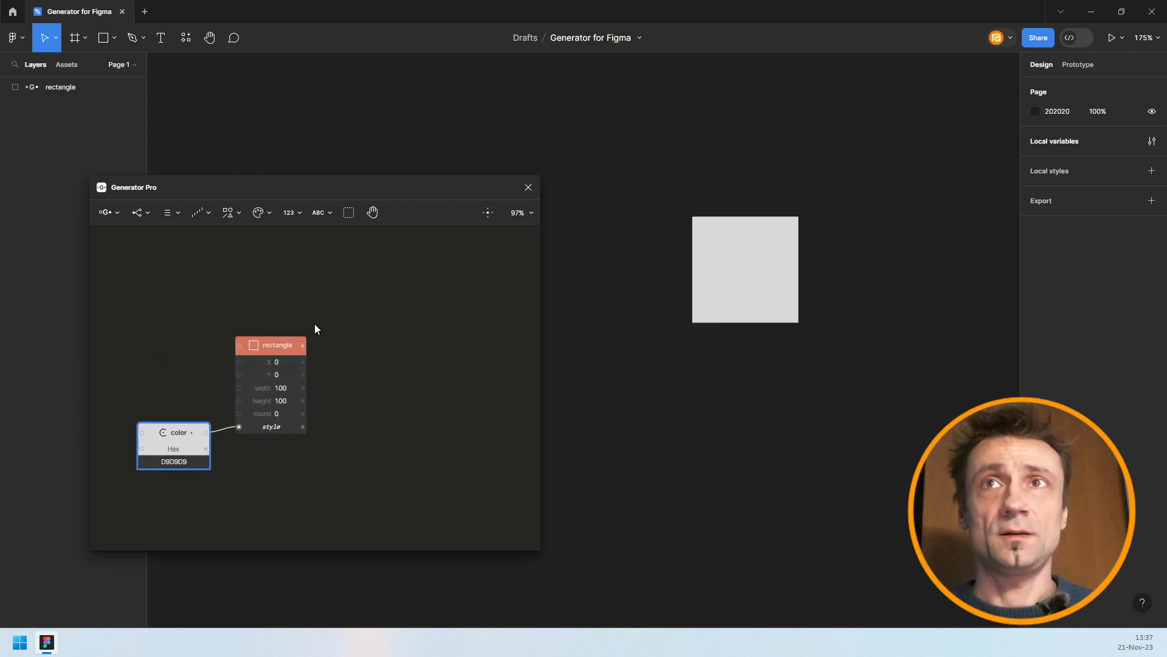
Add a second rectangle node below the first with its style fed by the same color node, and line up the nodes
drag(281, 344, 387, 457)
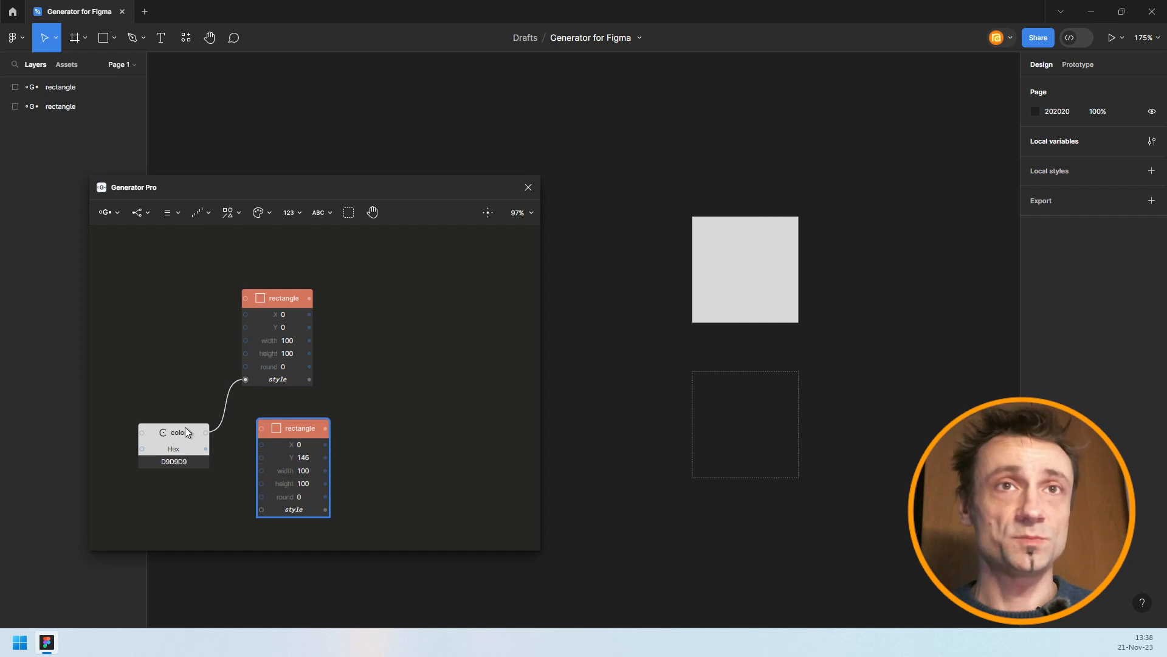
drag(205, 438, 304, 436)
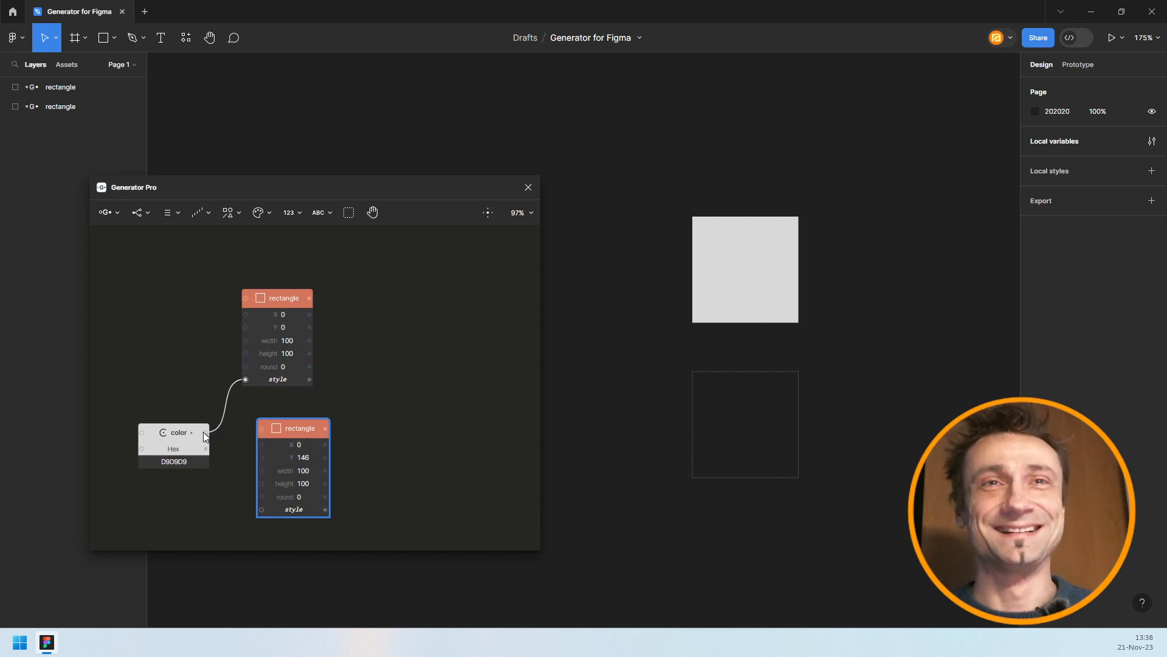
drag(204, 436, 286, 509)
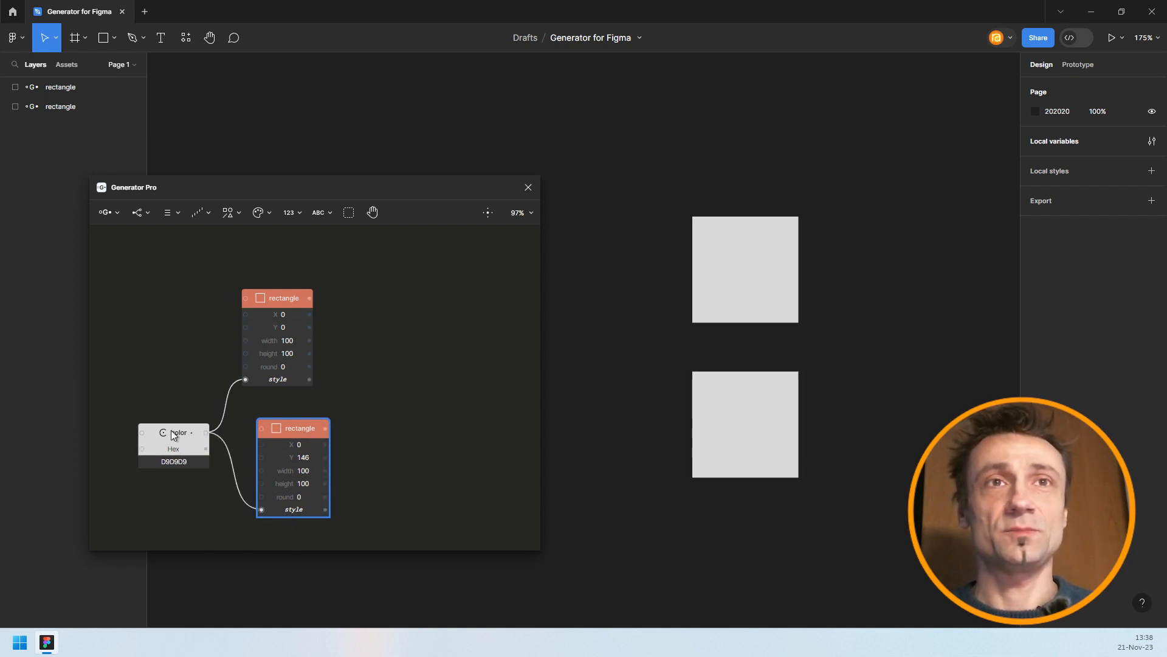
drag(172, 433, 148, 384)
drag(290, 429, 275, 429)
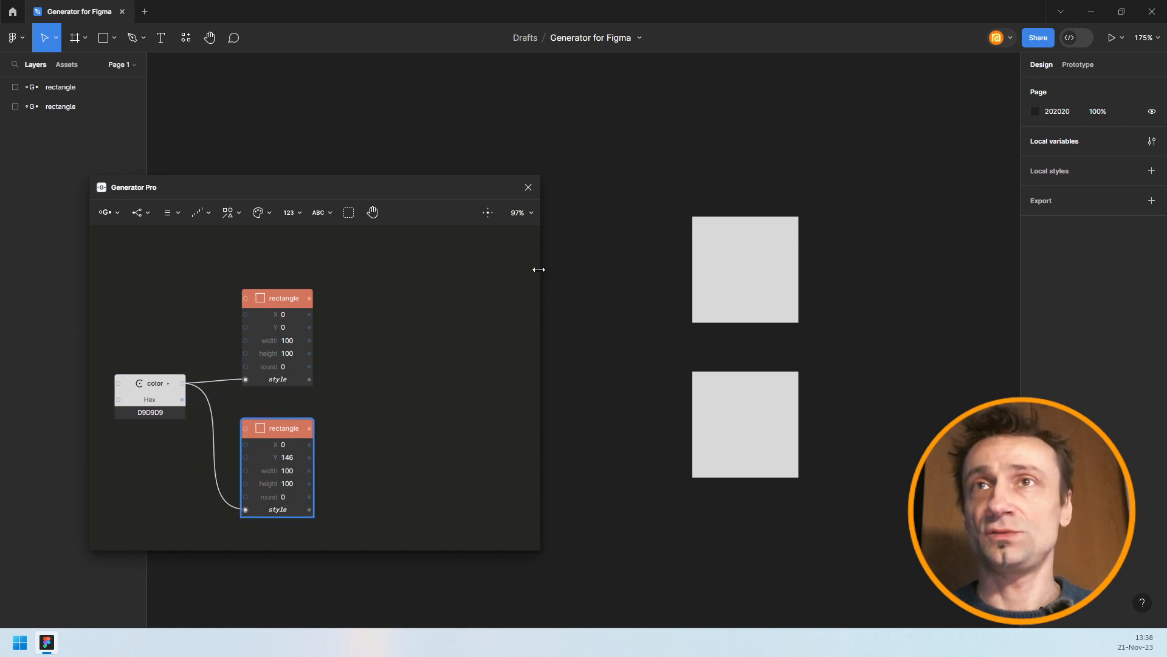
Close the Generator Pro plugin and run it again to reload the color and rectangle nodes
click(531, 187)
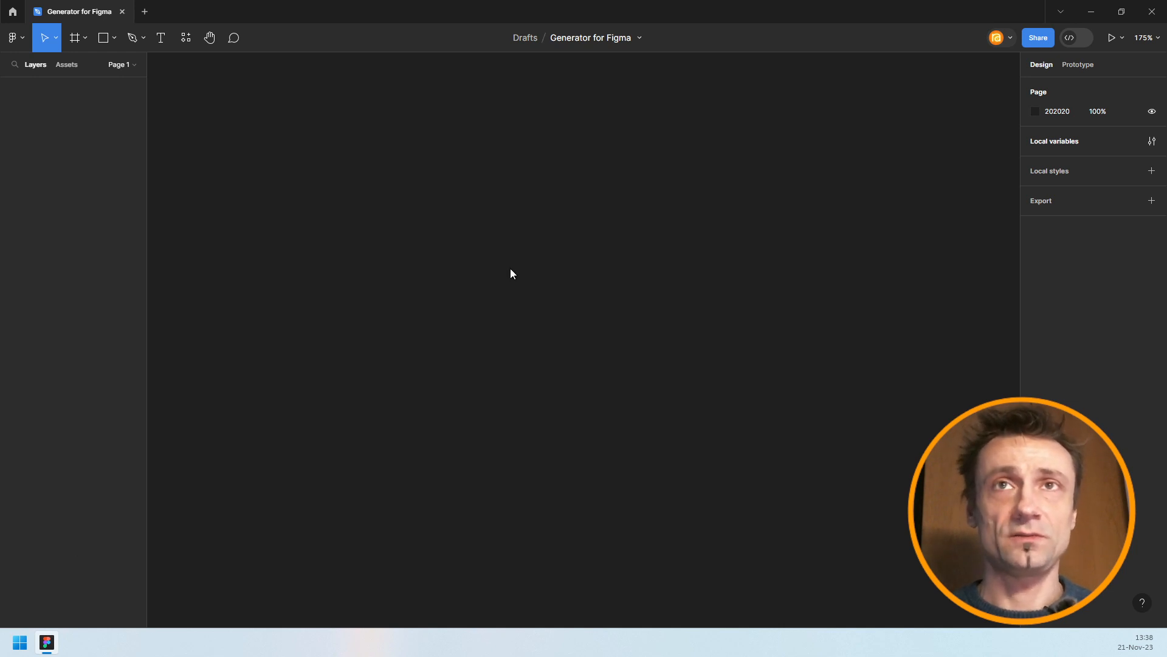
key(ctrl+alt+p)
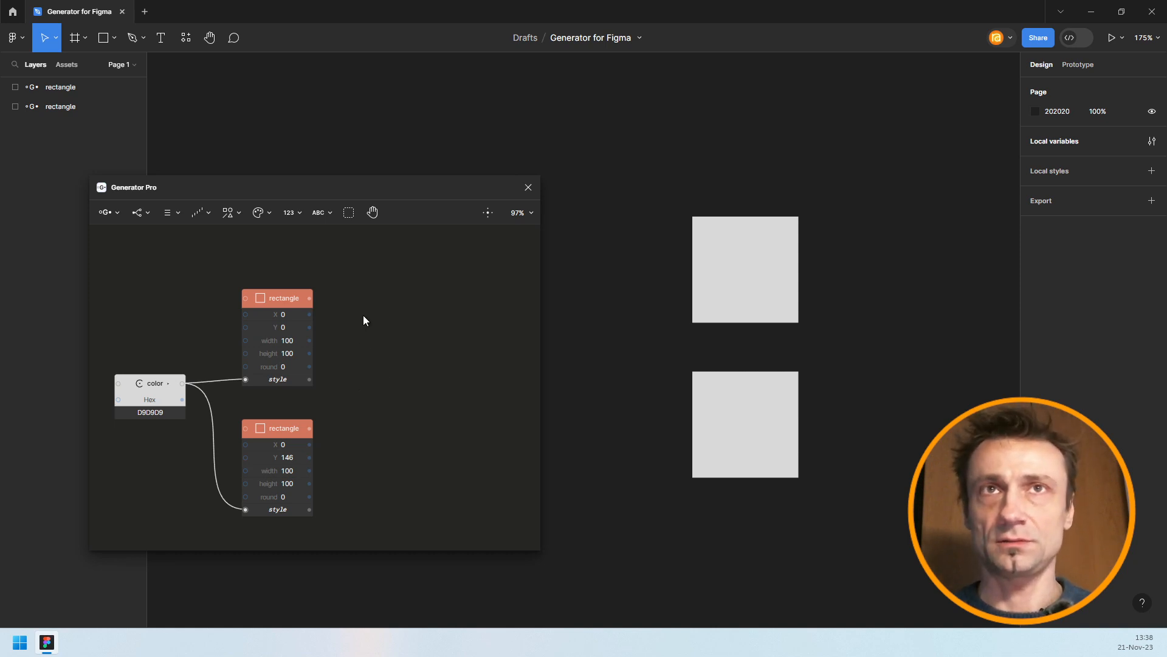
drag(359, 355, 380, 337)
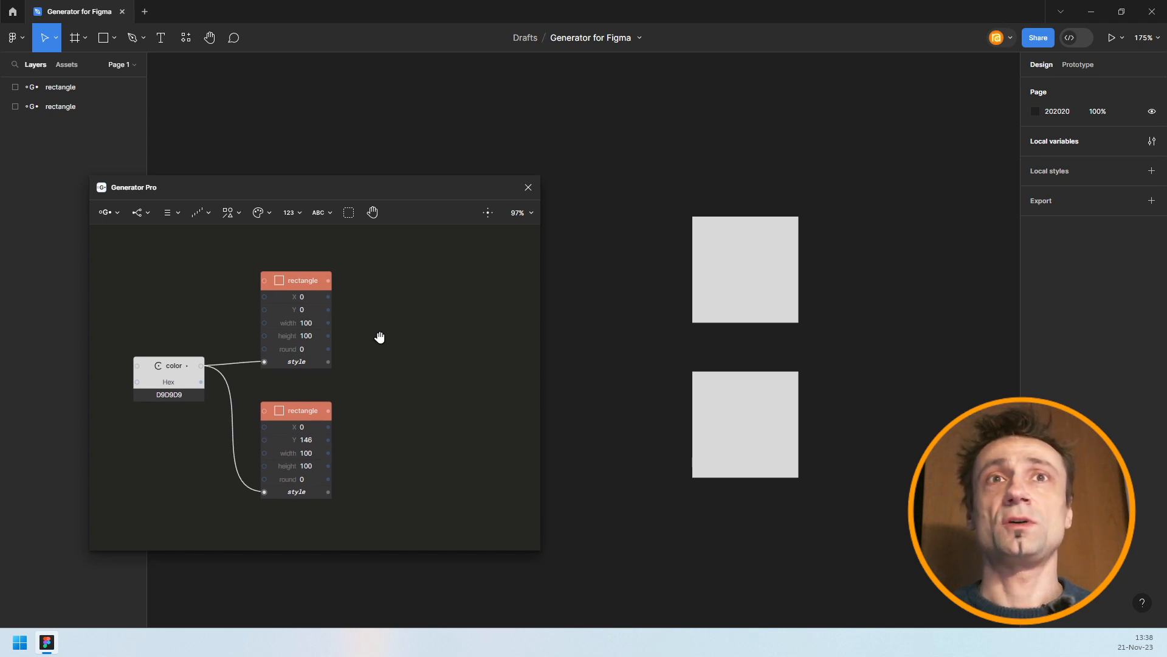
Select both generated rectangles on the canvas to inspect their properties, and deselect them
drag(688, 137, 818, 487)
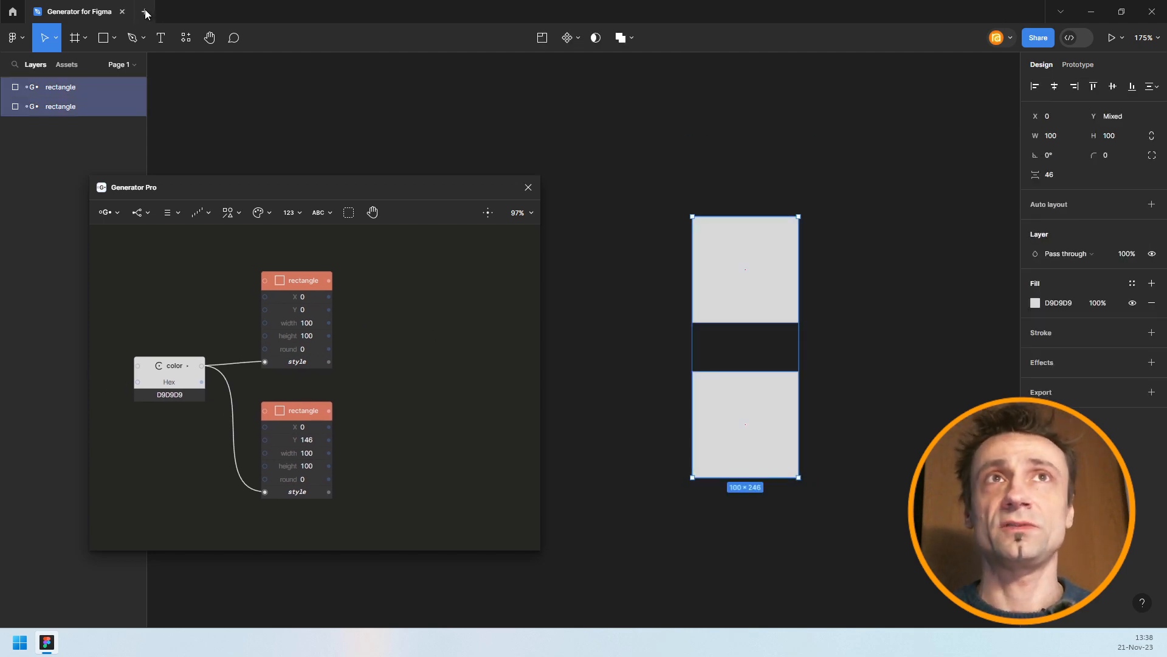
click(589, 363)
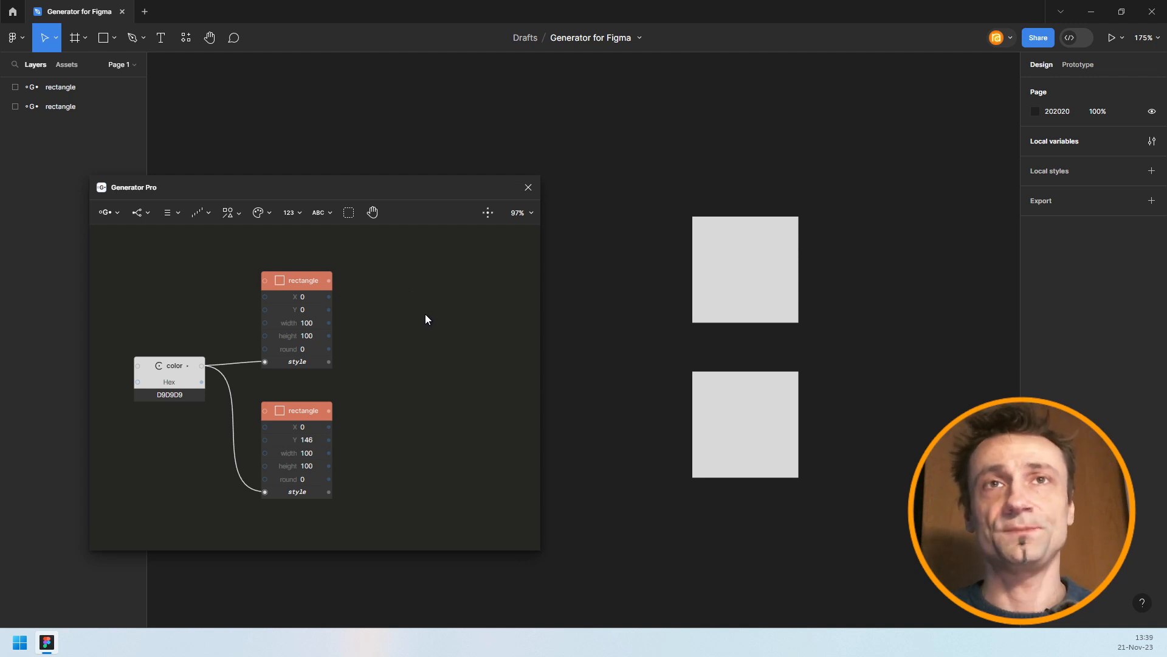
Add a render node beside the two rectangle nodes and connect both rectangle outputs to it
click(234, 213)
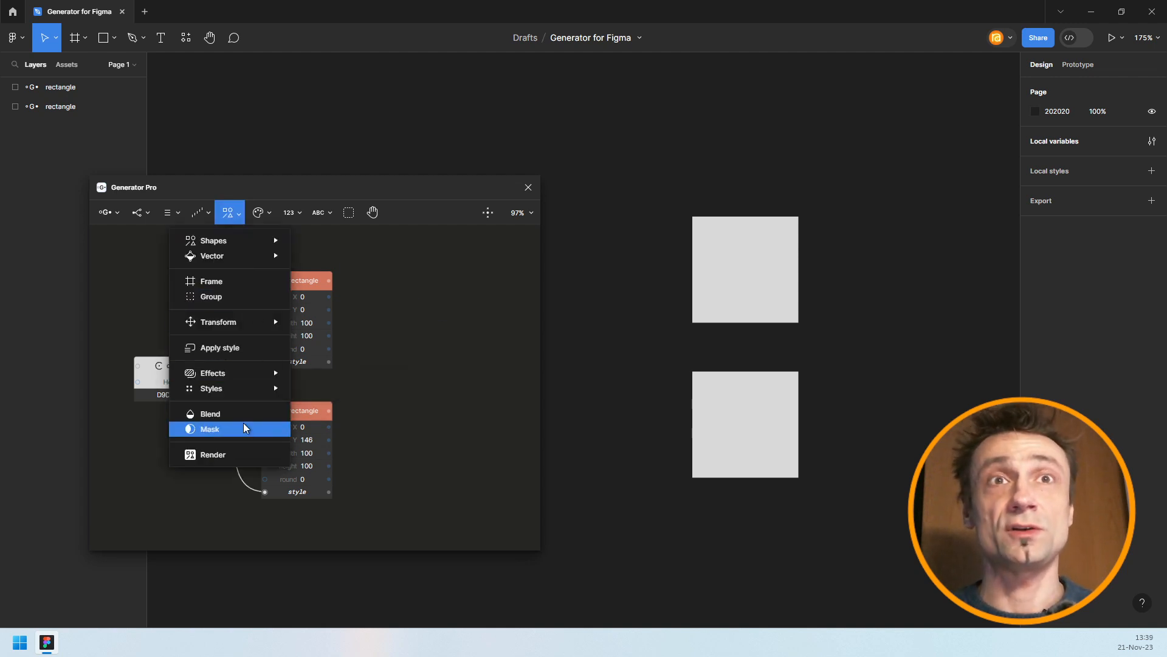
click(240, 452)
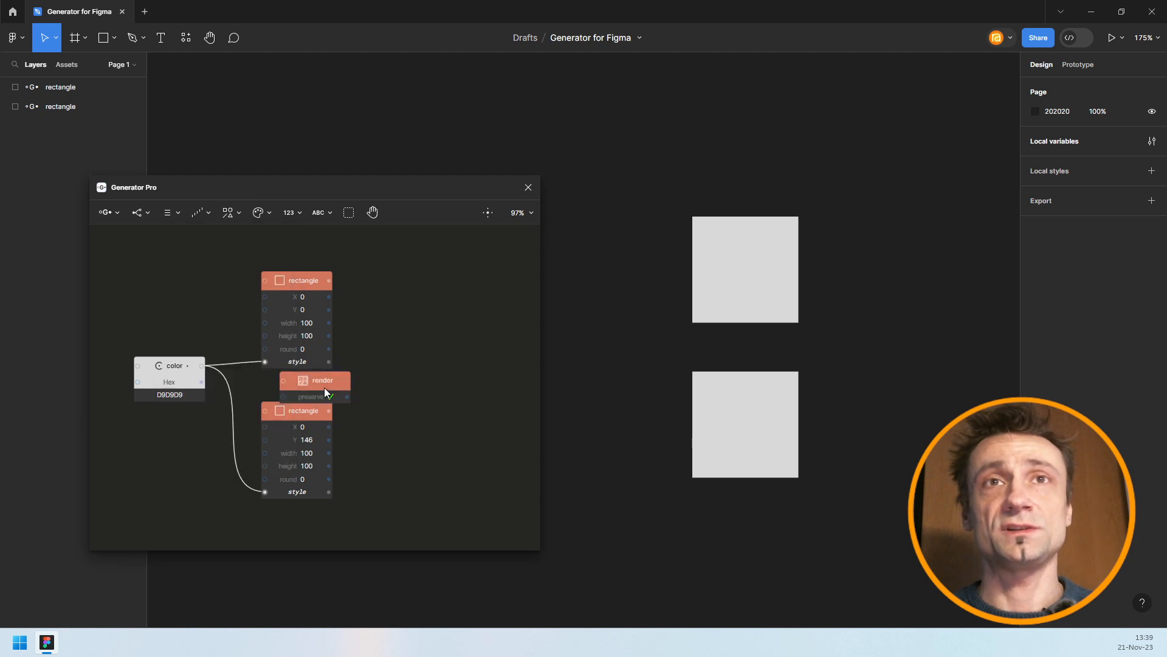
drag(324, 388, 436, 374)
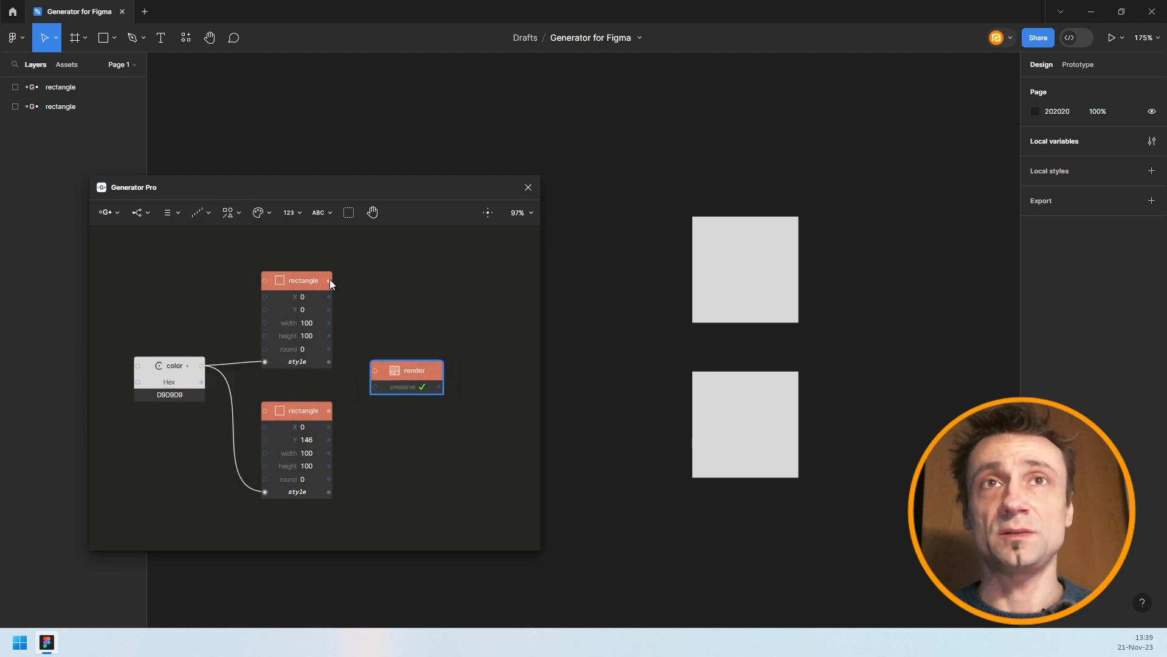
drag(329, 280, 407, 379)
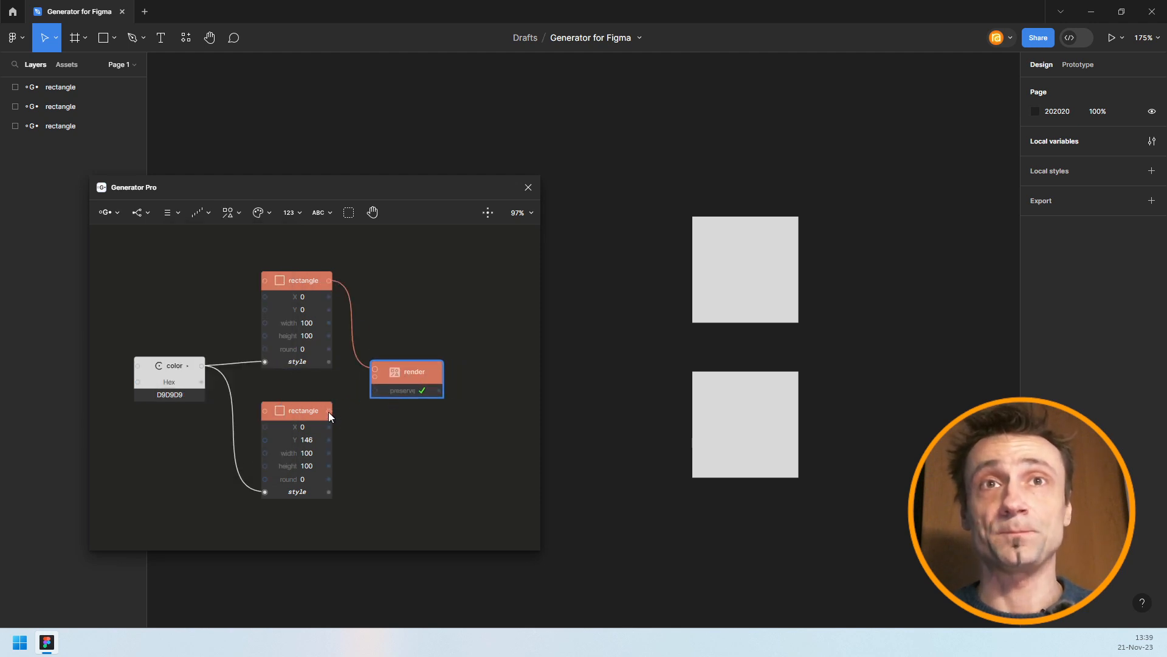
drag(328, 411, 406, 377)
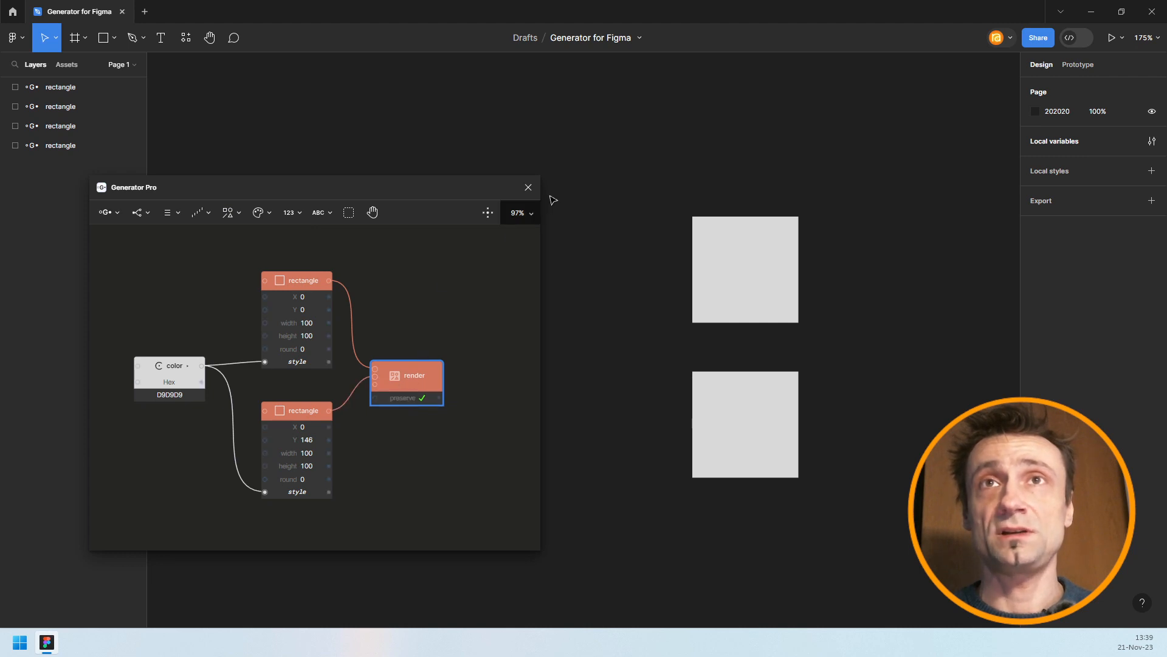
Rerun the Generator Pro plugin with the render node's preserve option on, and rerun it with preserve off
click(528, 187)
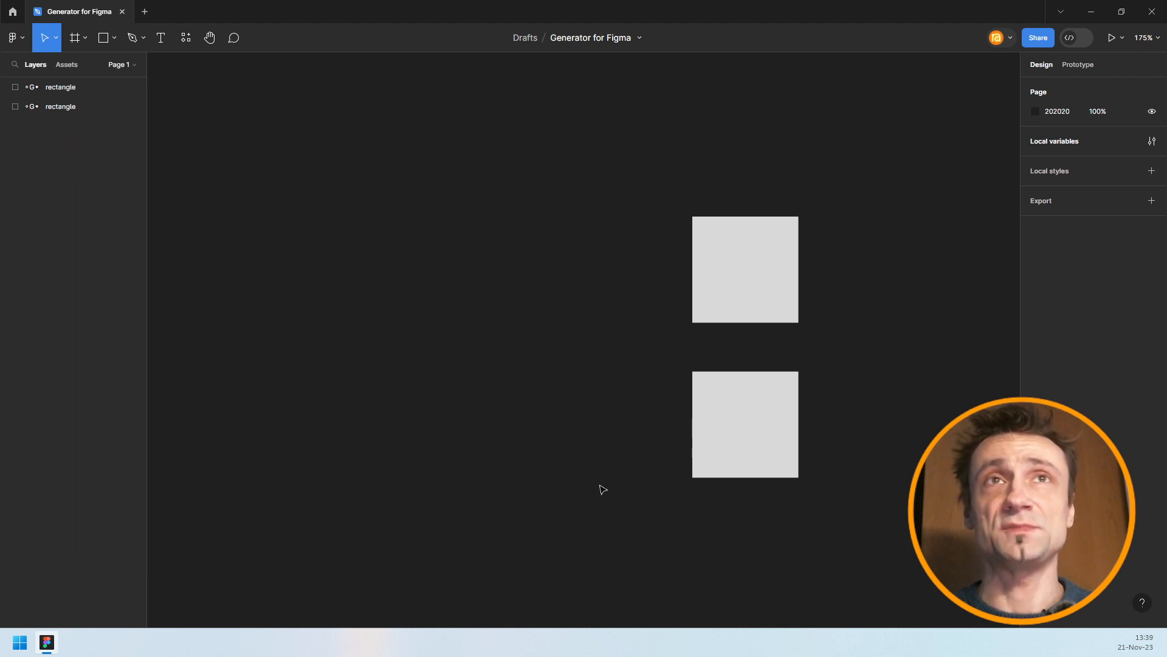
key(ctrl+alt+p)
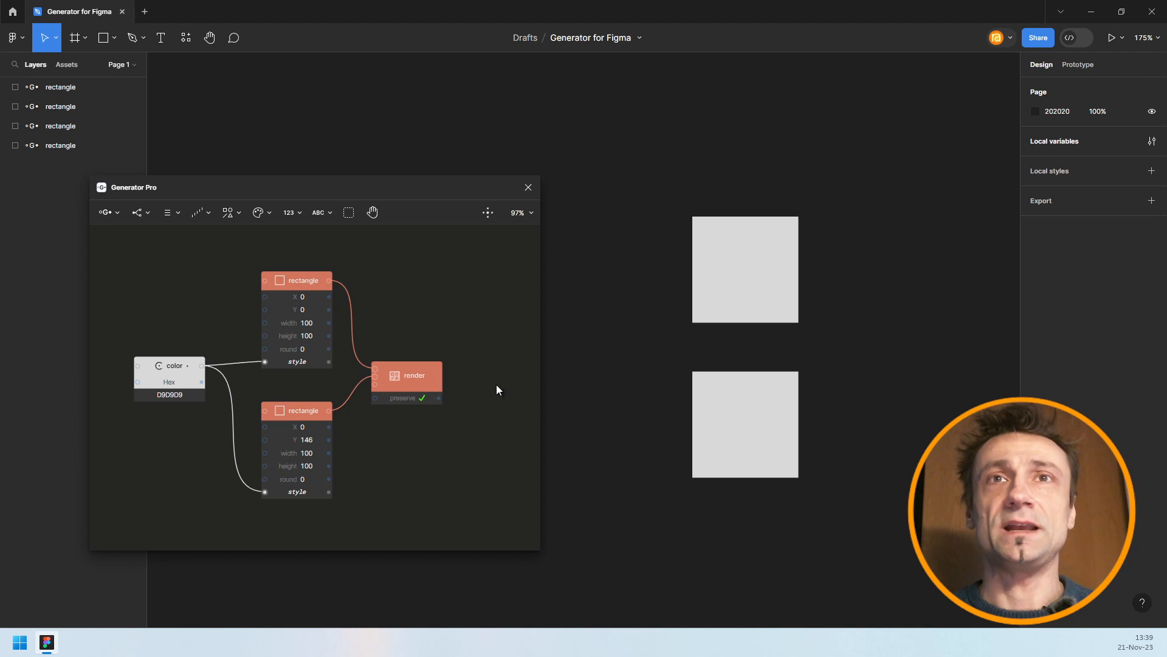
scroll(434, 398, up, 4)
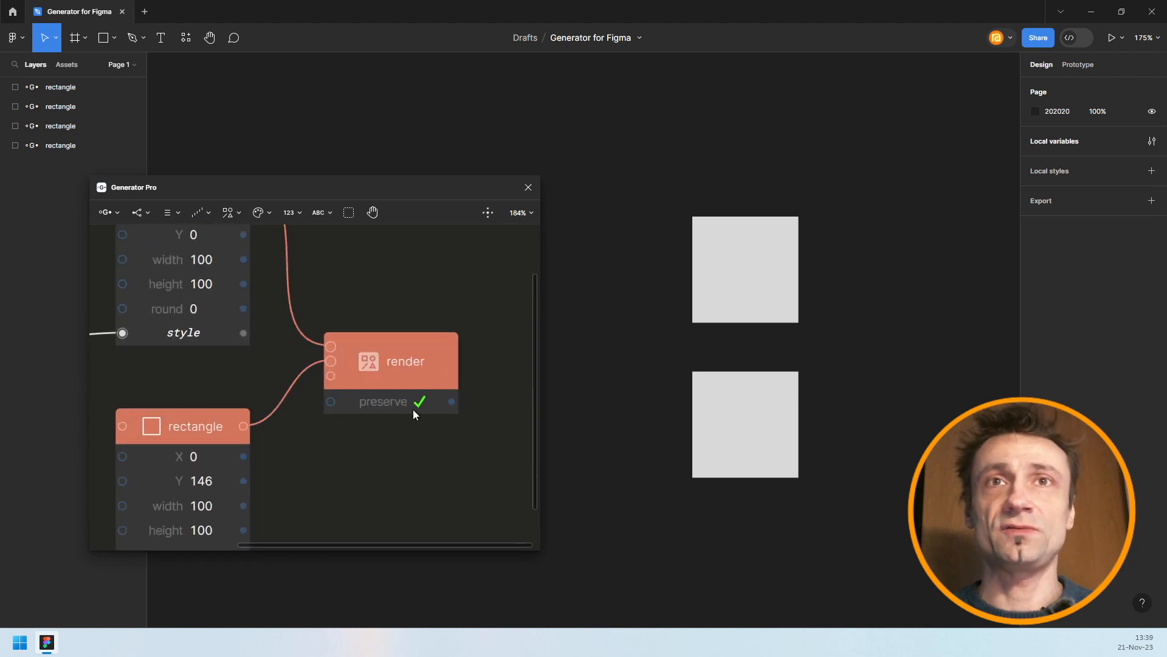
click(405, 401)
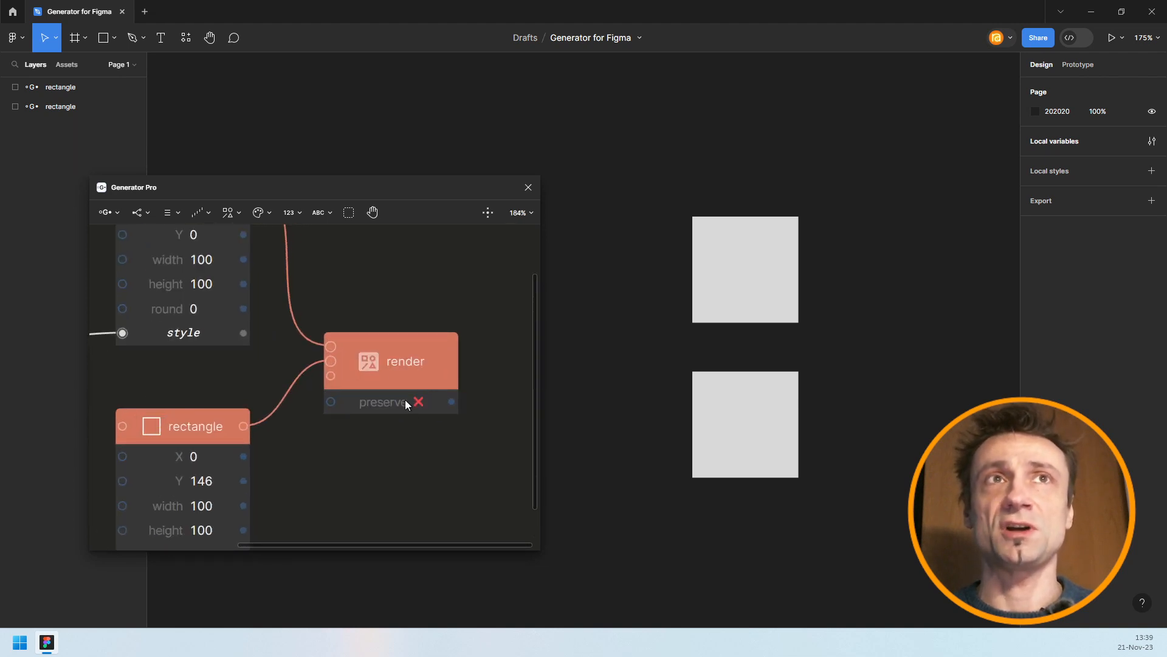
click(528, 188)
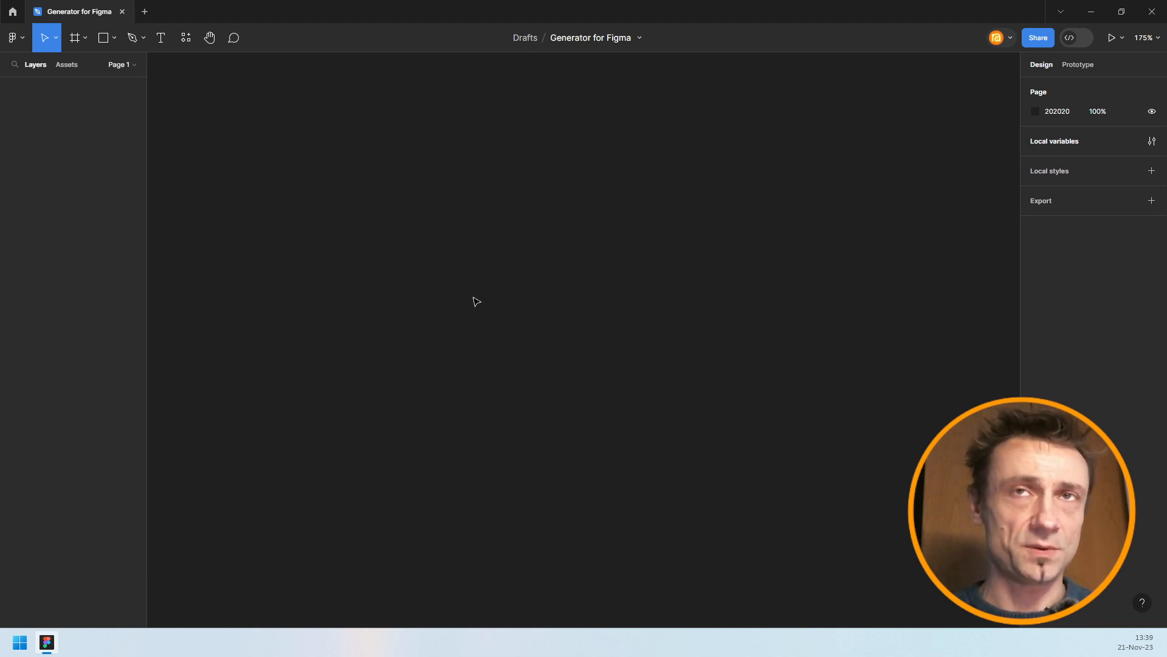
key(ctrl+alt+p)
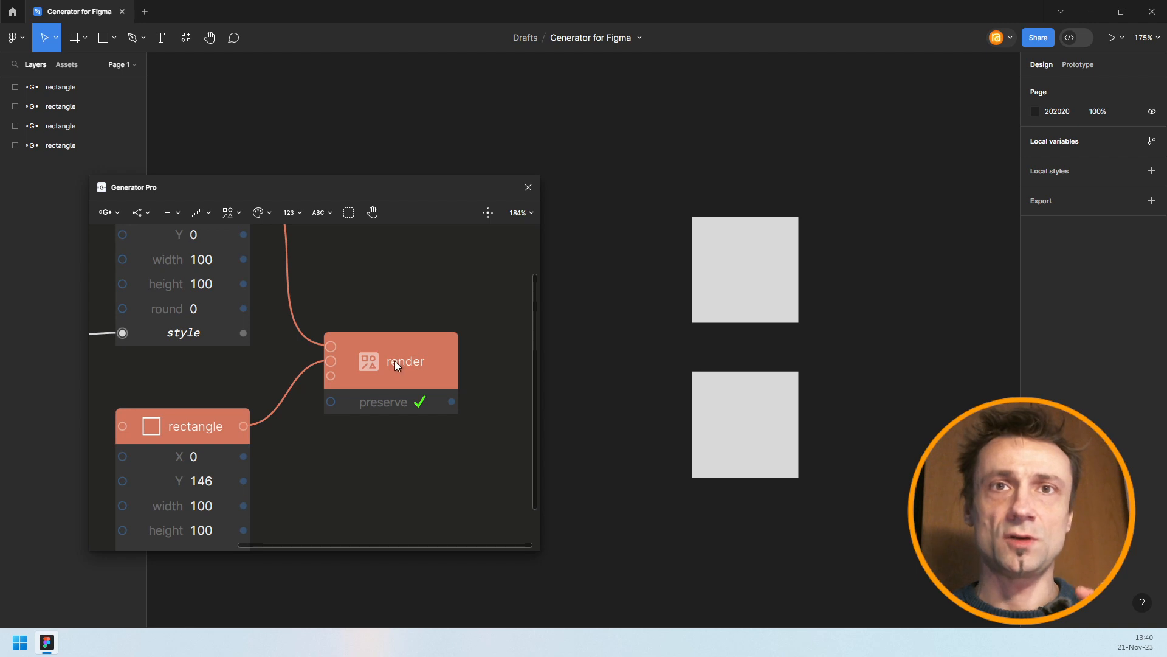
Render both rectangles through the render node, and after rerunning the plugin select the two rendered rectangle layers
click(370, 363)
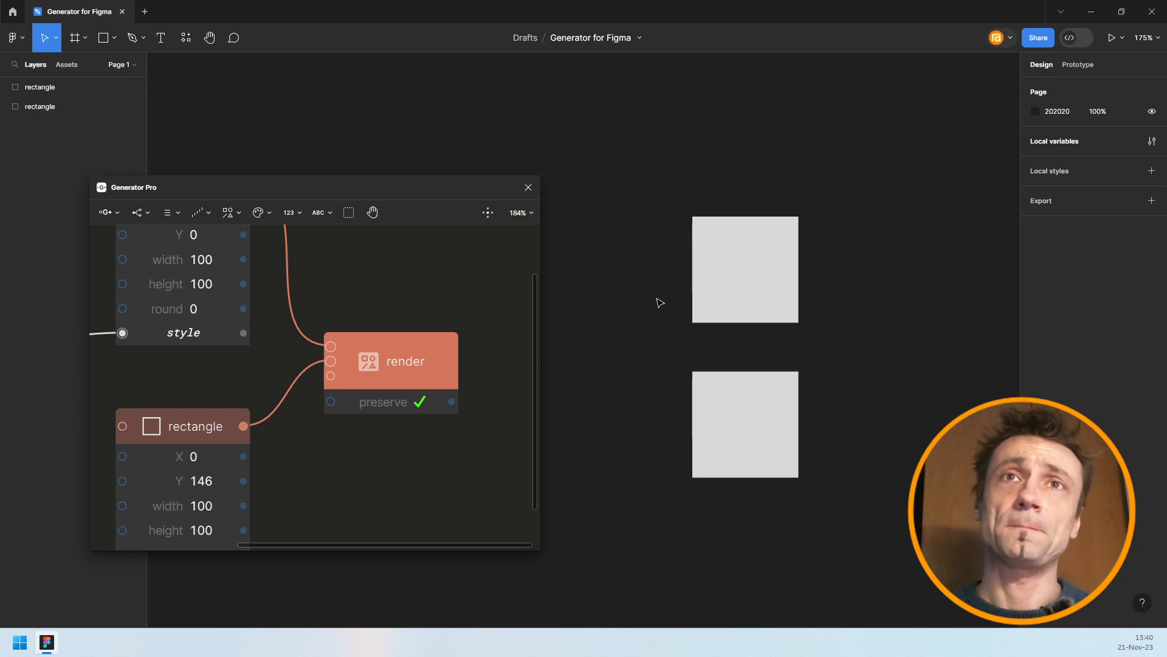
click(528, 188)
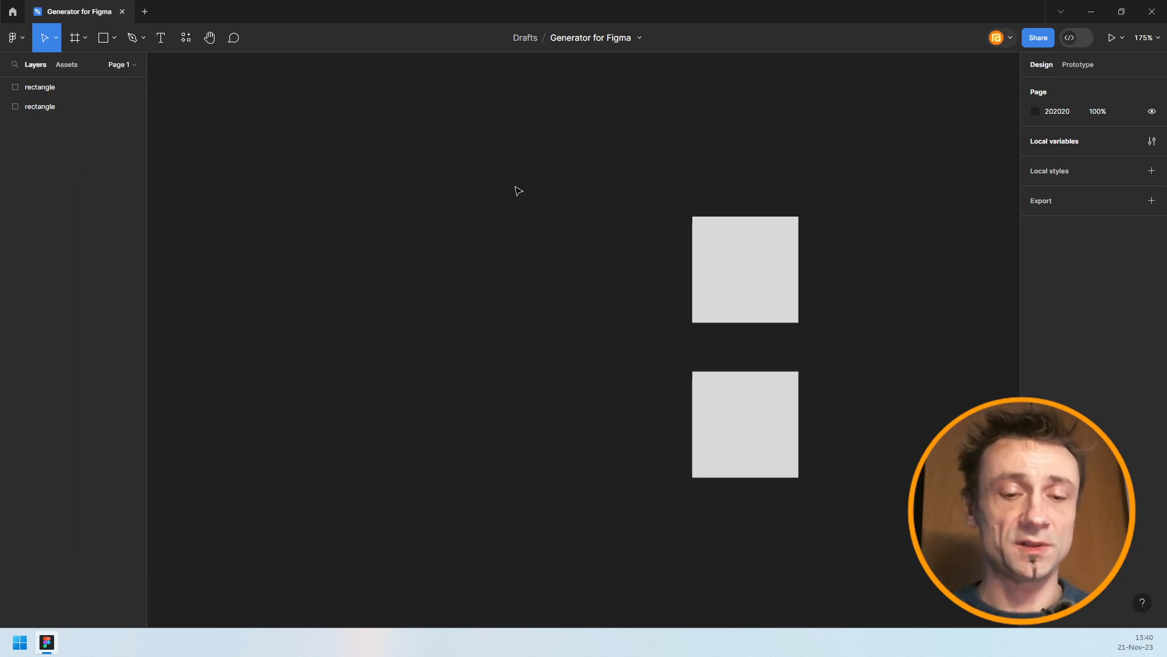
key(ctrl+alt+p)
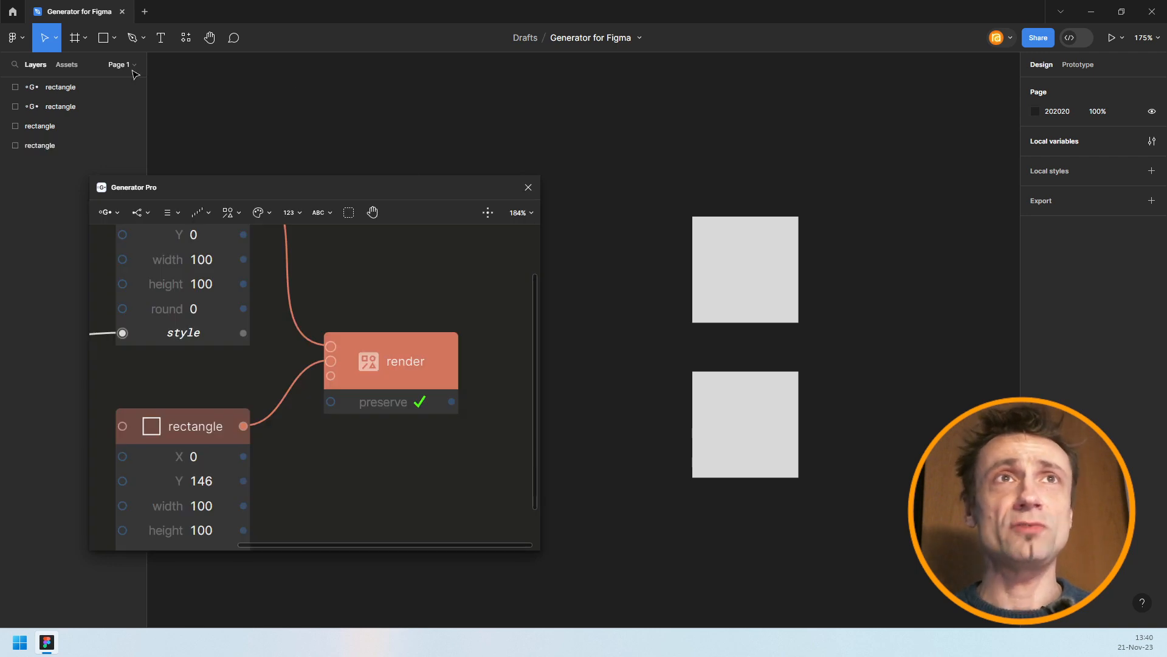
click(52, 123)
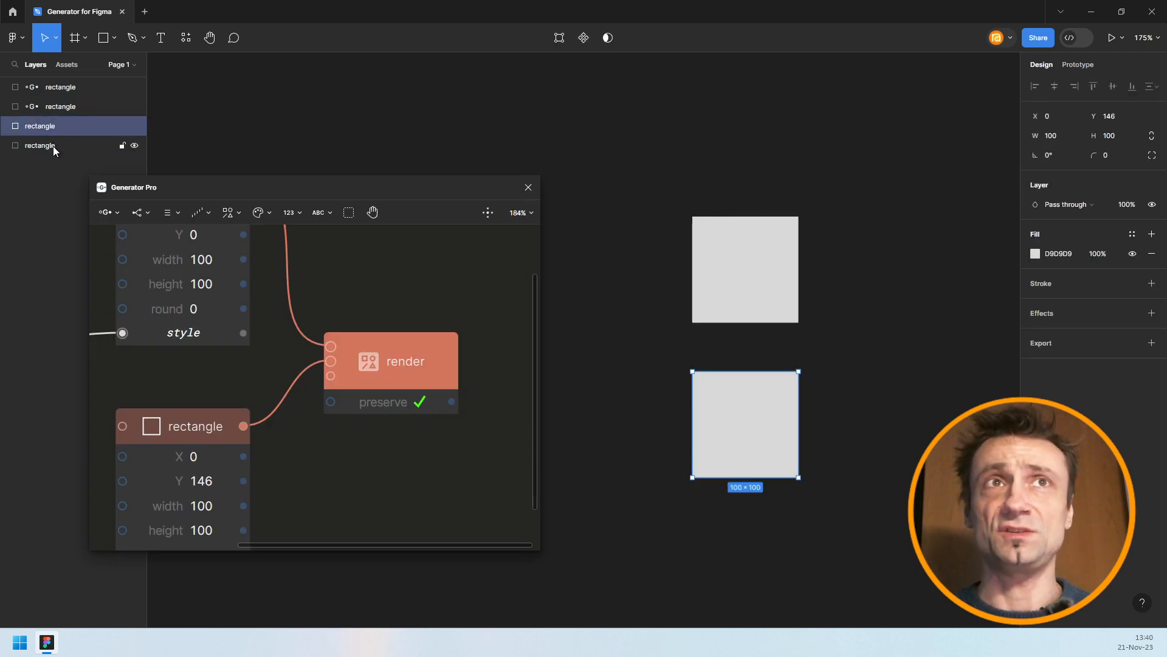
shift+click(53, 146)
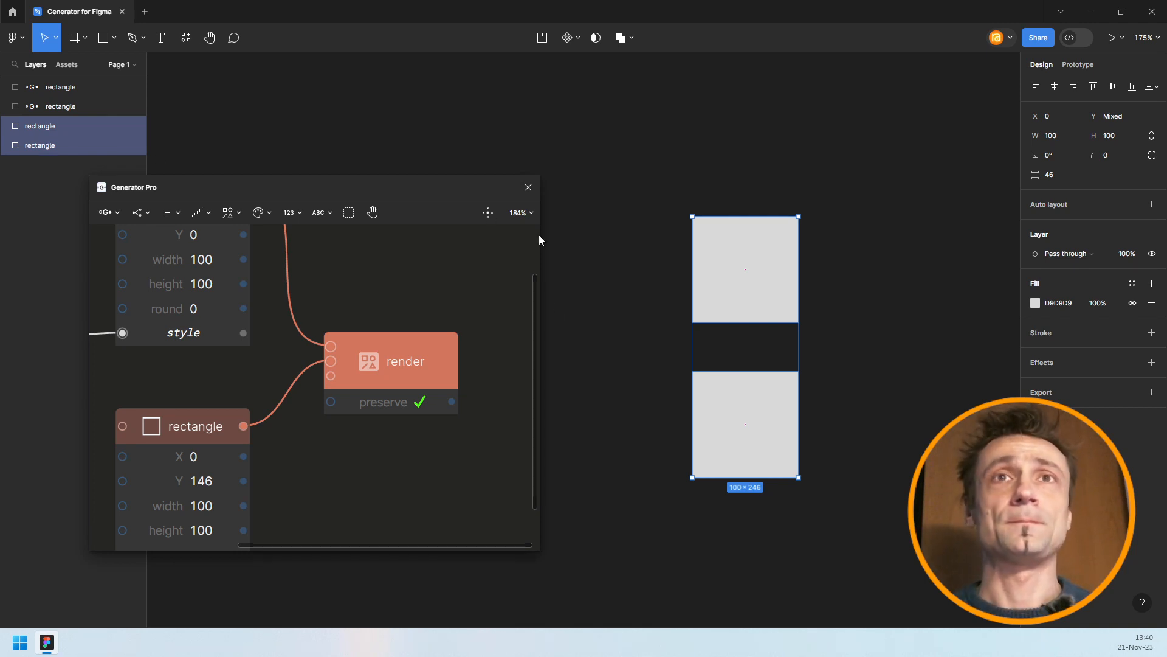
Delete all color, rectangle and render nodes, and delete the two rendered rectangles from the canvas
scroll(390, 302, down, 8)
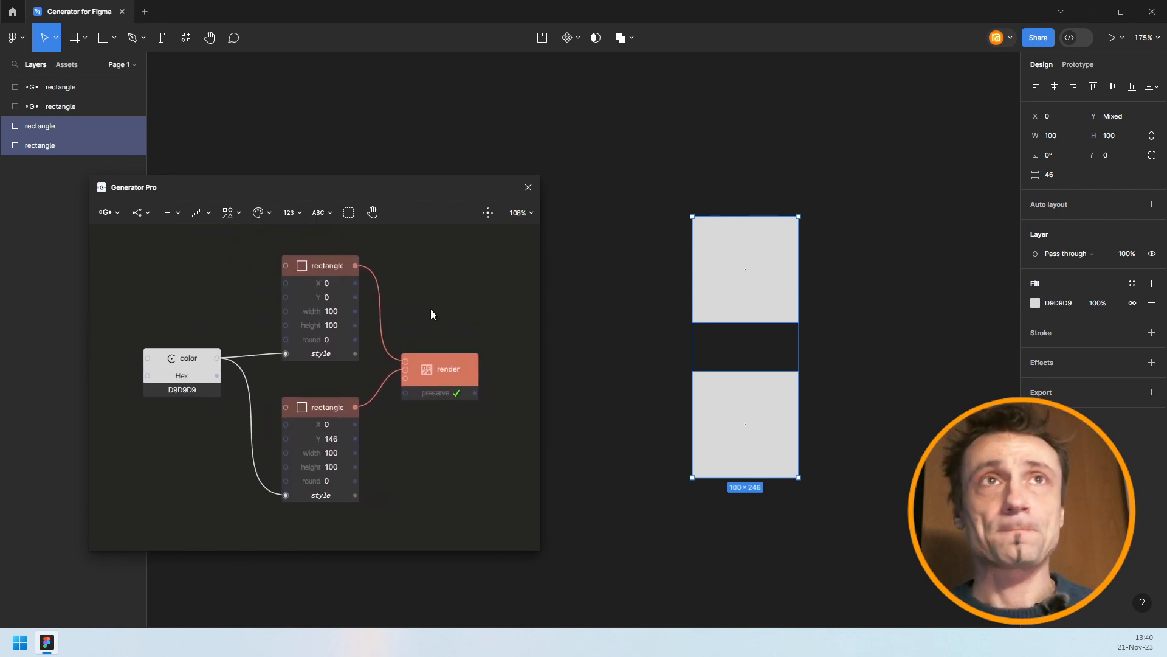
drag(451, 228, 173, 460)
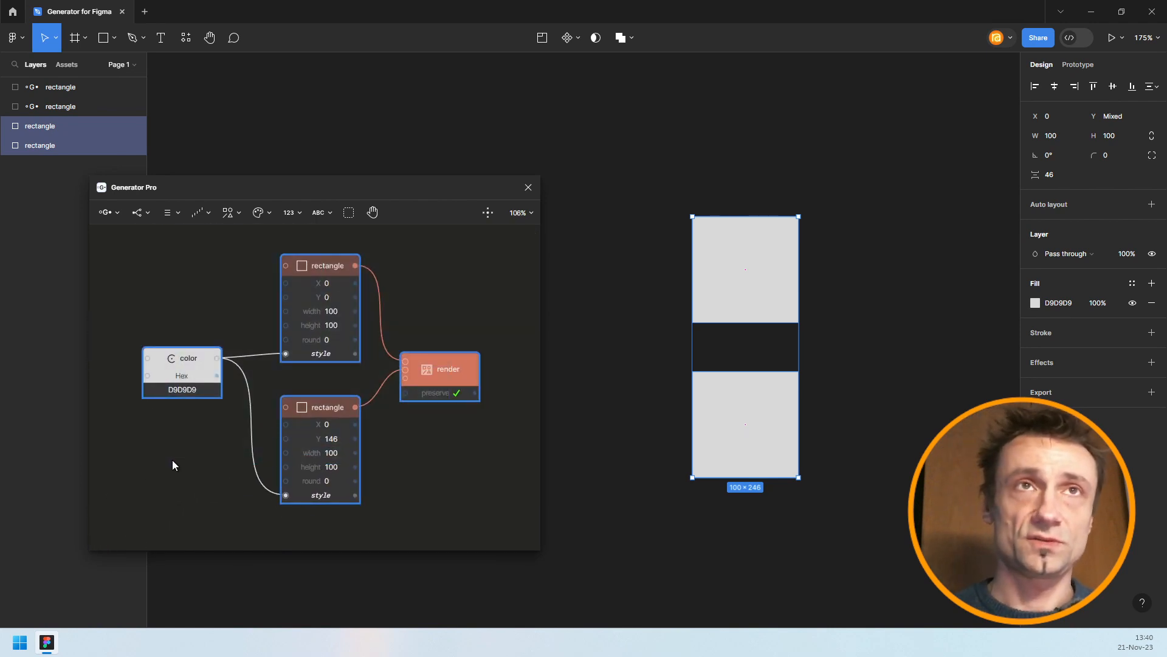
key(Delete)
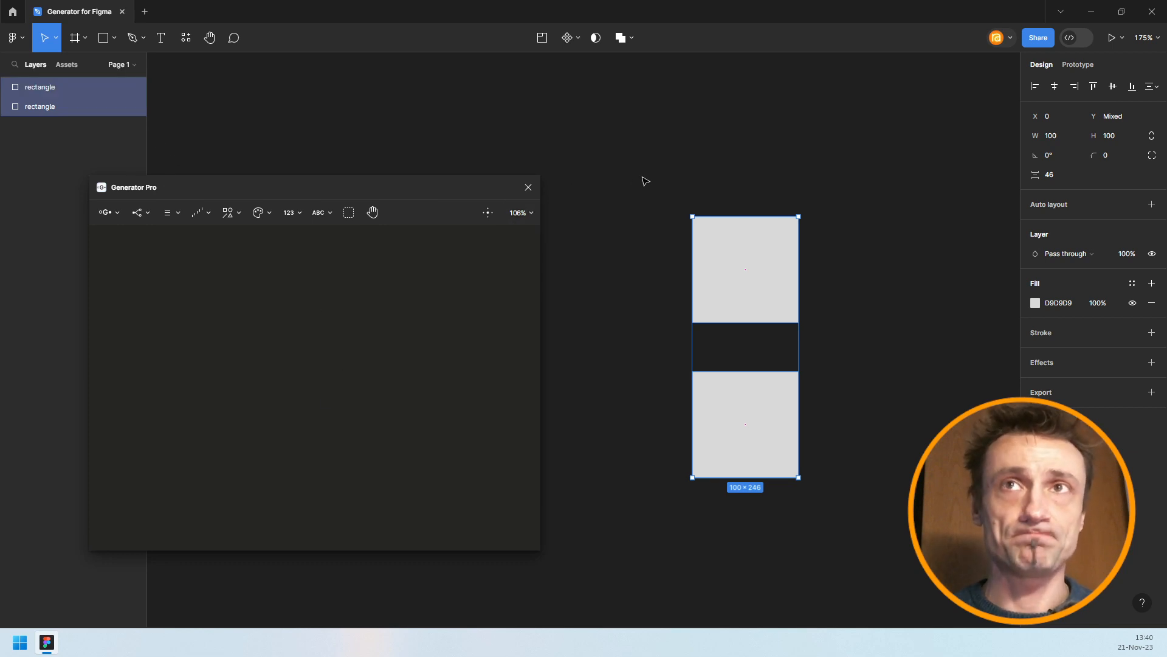
drag(644, 180, 859, 463)
key(Delete)
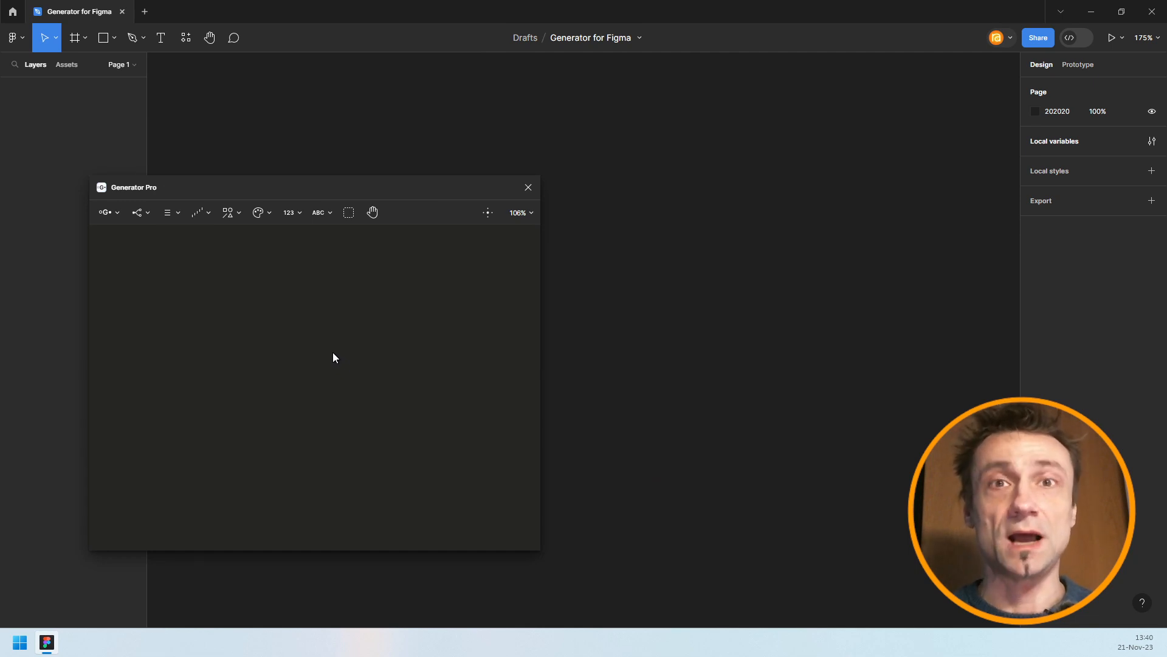
Turn on the Show debug menu preference in Generator Pro
click(116, 214)
mouse_move(121, 292)
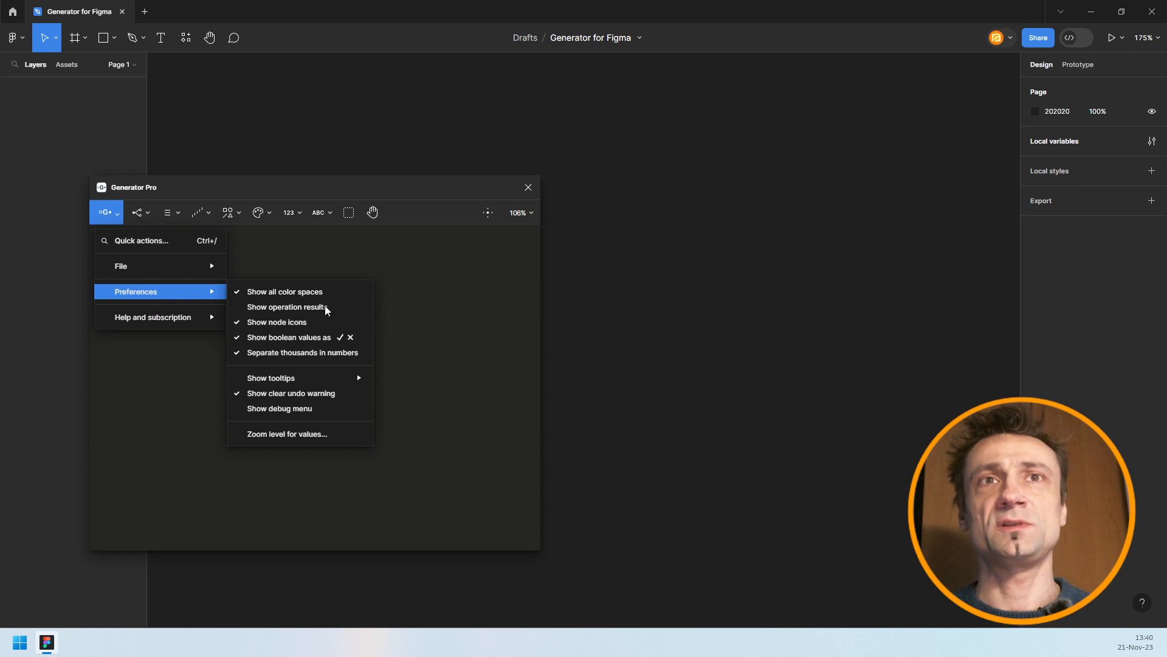
click(316, 413)
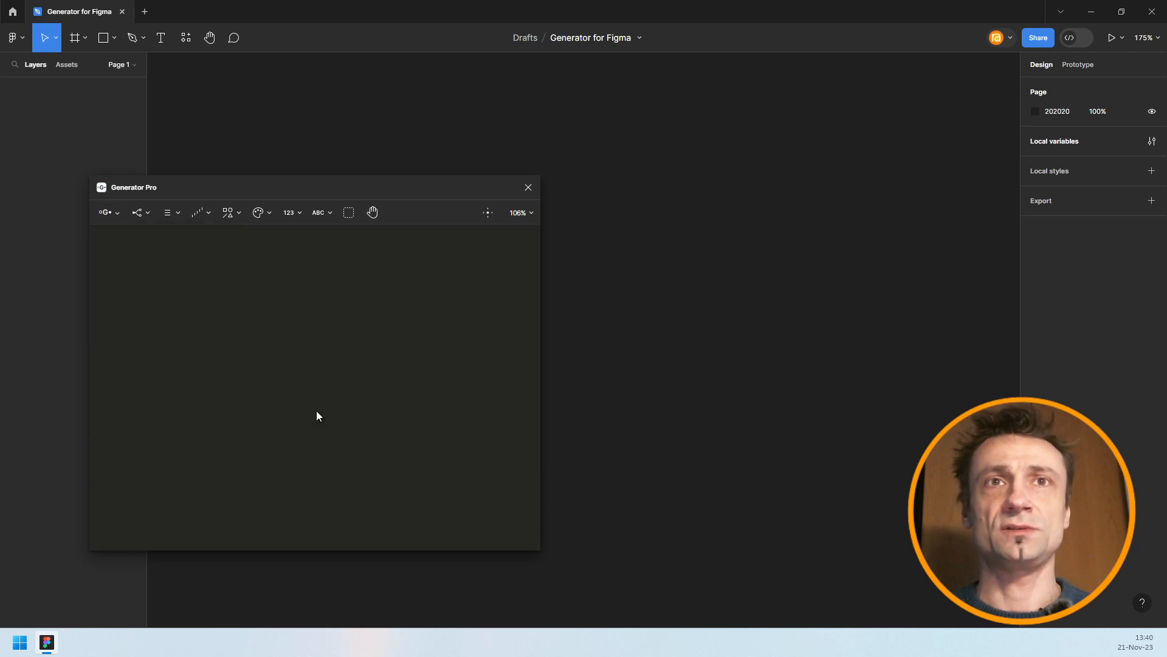
Examine the Debug commands, including the log generator, log messages, delete and restart options, without choosing any
click(113, 216)
mouse_move(139, 307)
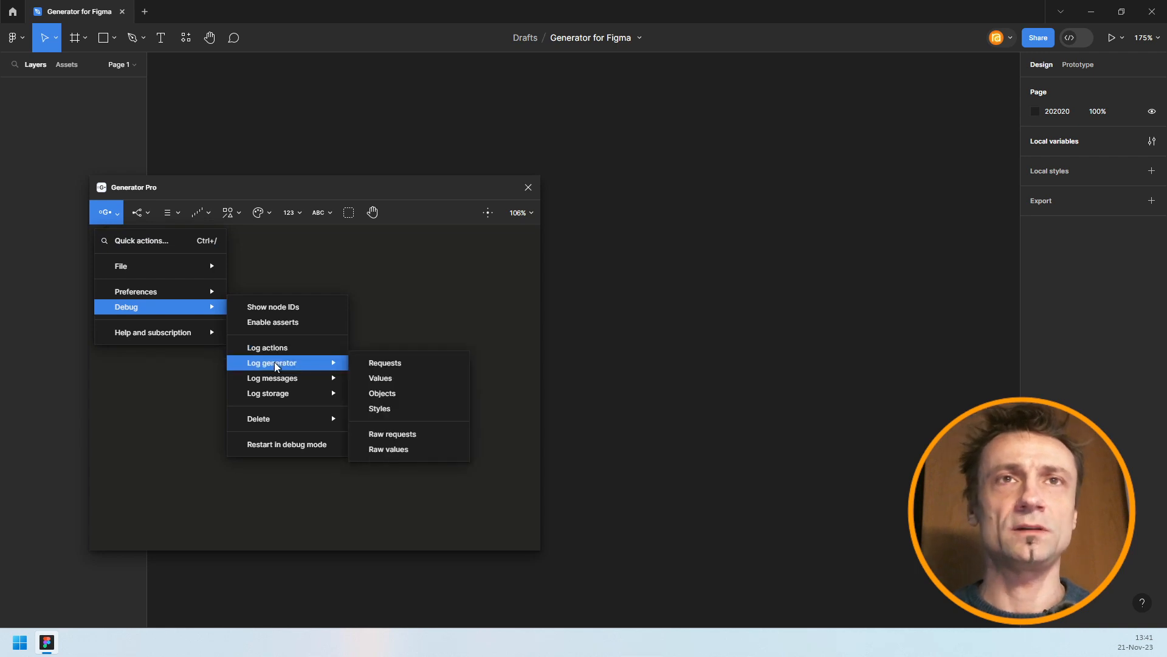
mouse_move(275, 383)
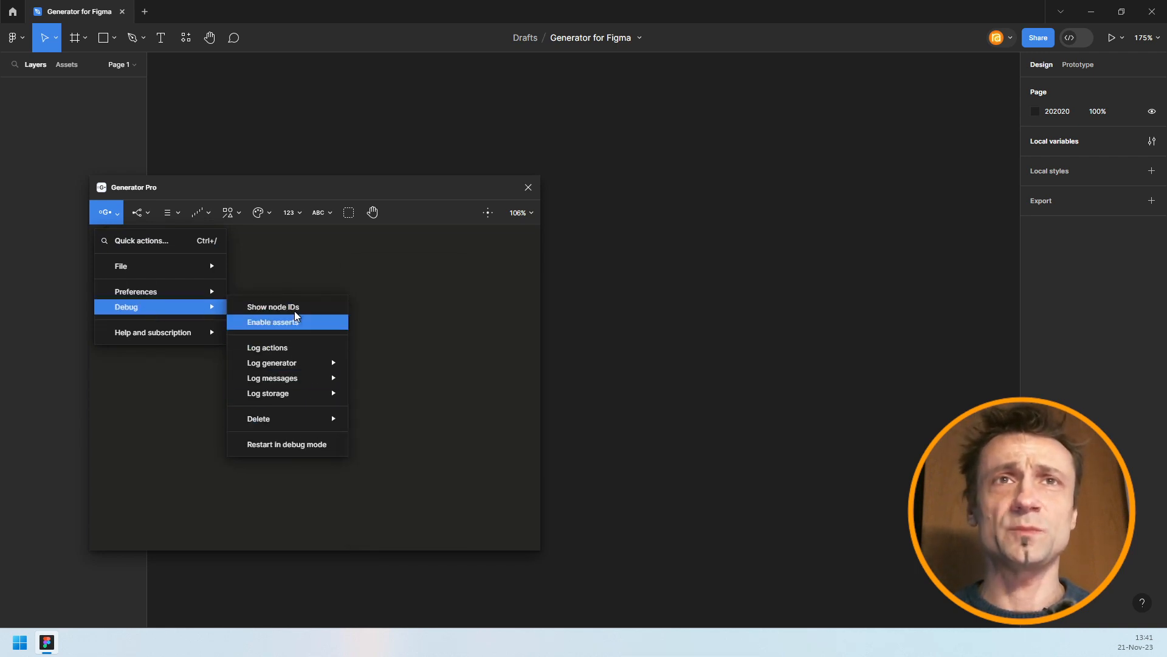
mouse_move(297, 363)
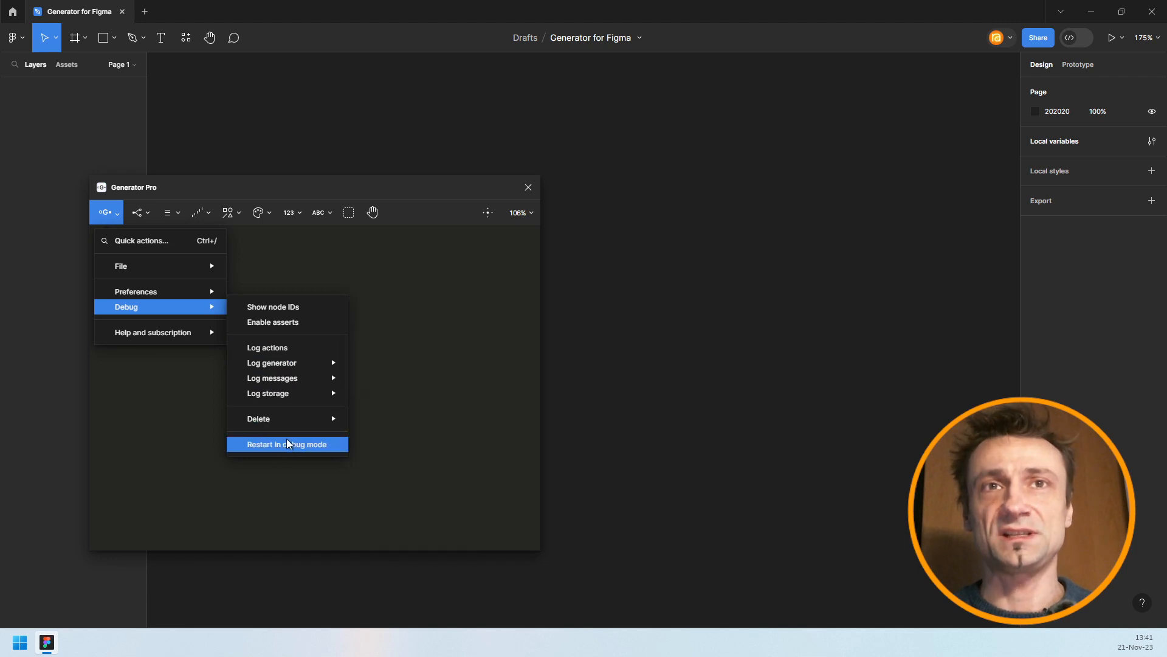
click(389, 383)
Add a rectangle node and a Hex color node with D9D9D9, and connect the color to the rectangle's style input
click(230, 213)
mouse_move(231, 249)
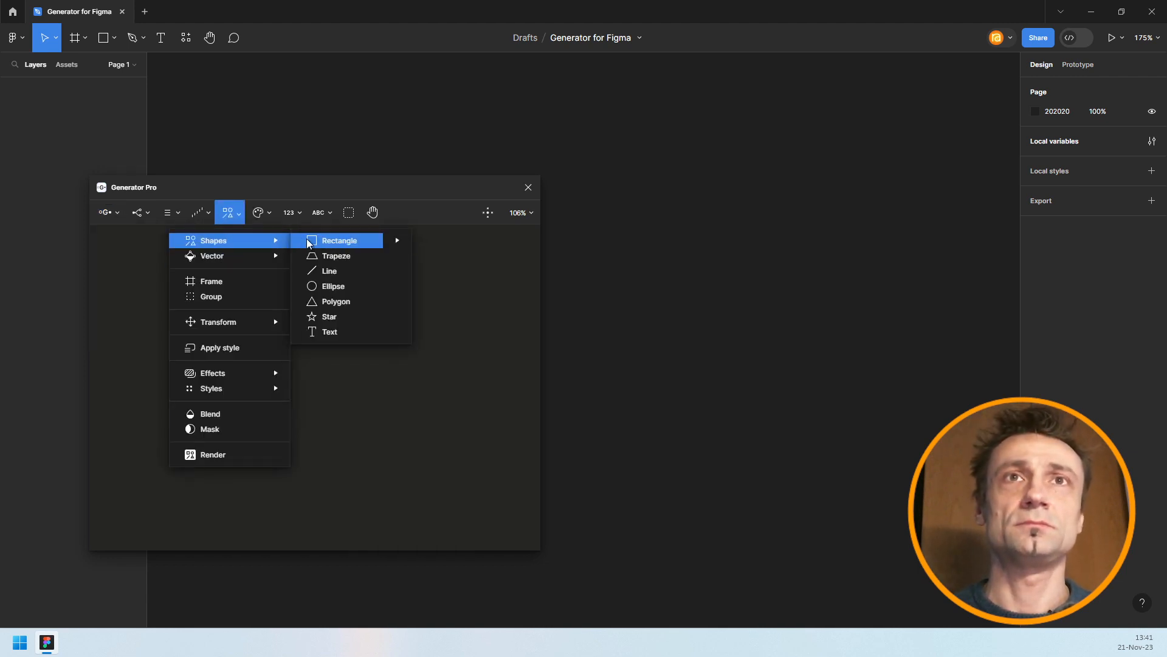
click(340, 241)
click(258, 213)
click(256, 240)
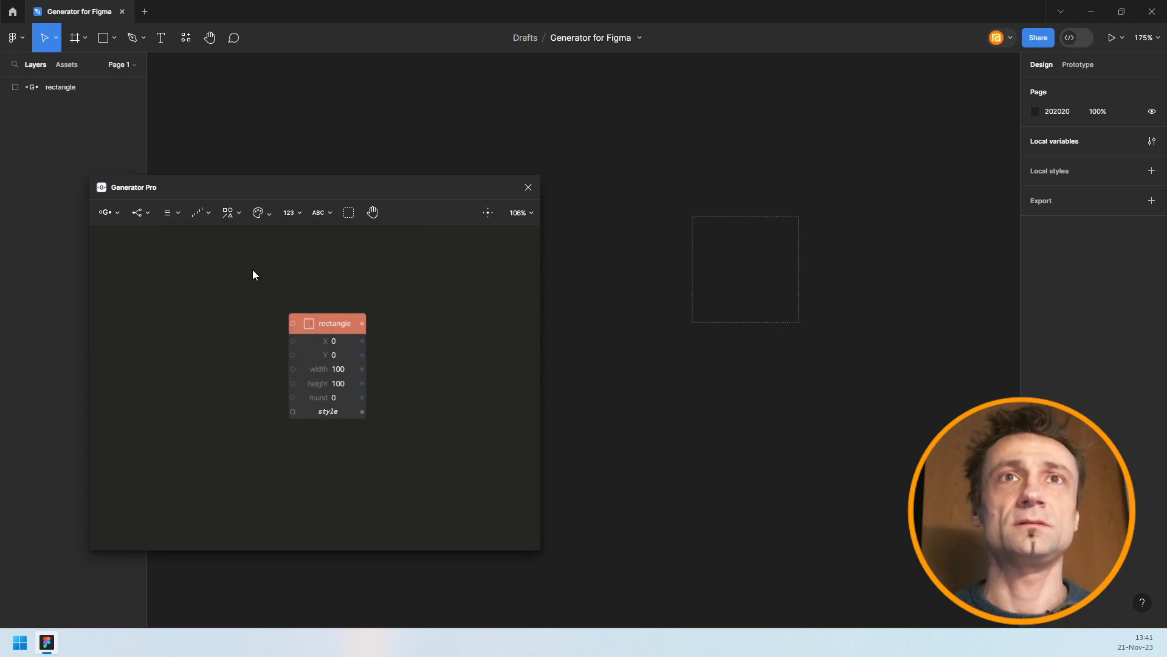
drag(231, 345, 197, 418)
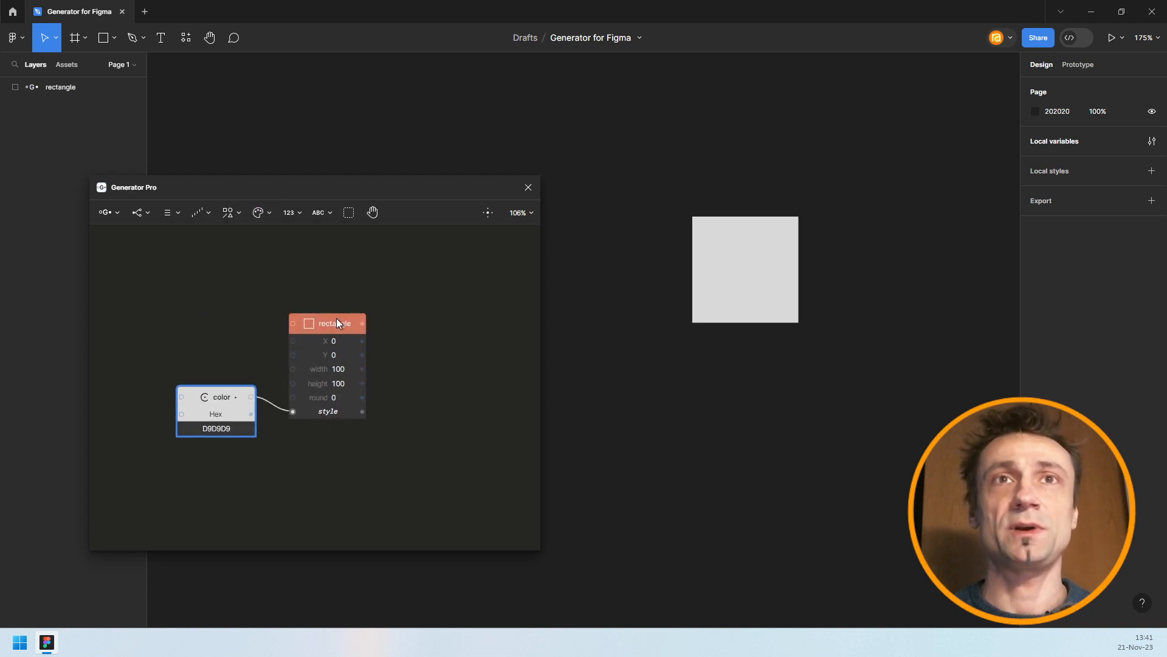
drag(336, 323, 352, 296)
Restart Generator Pro in debug mode and move its window nearer the middle of the canvas
click(108, 213)
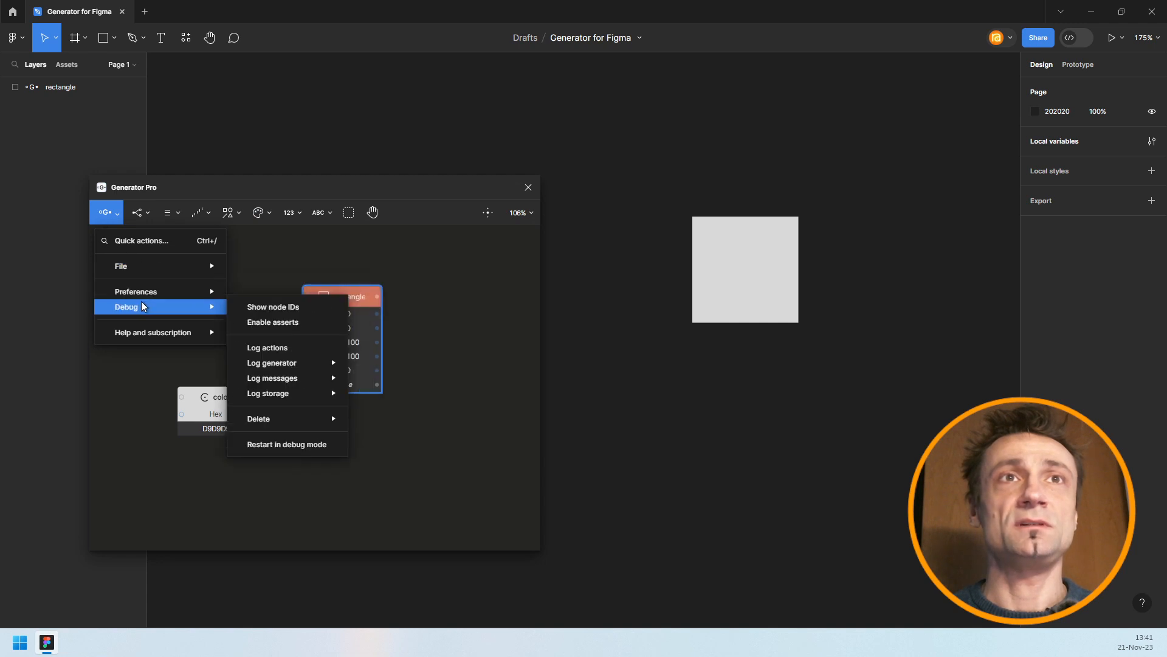
click(285, 445)
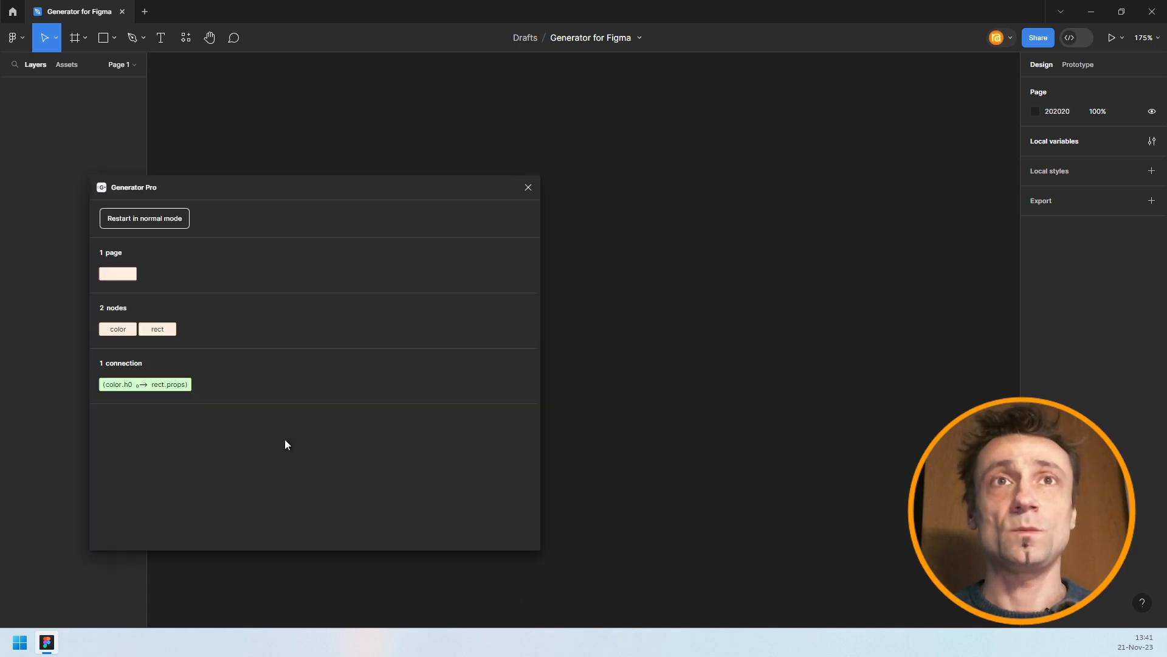
drag(301, 196, 428, 175)
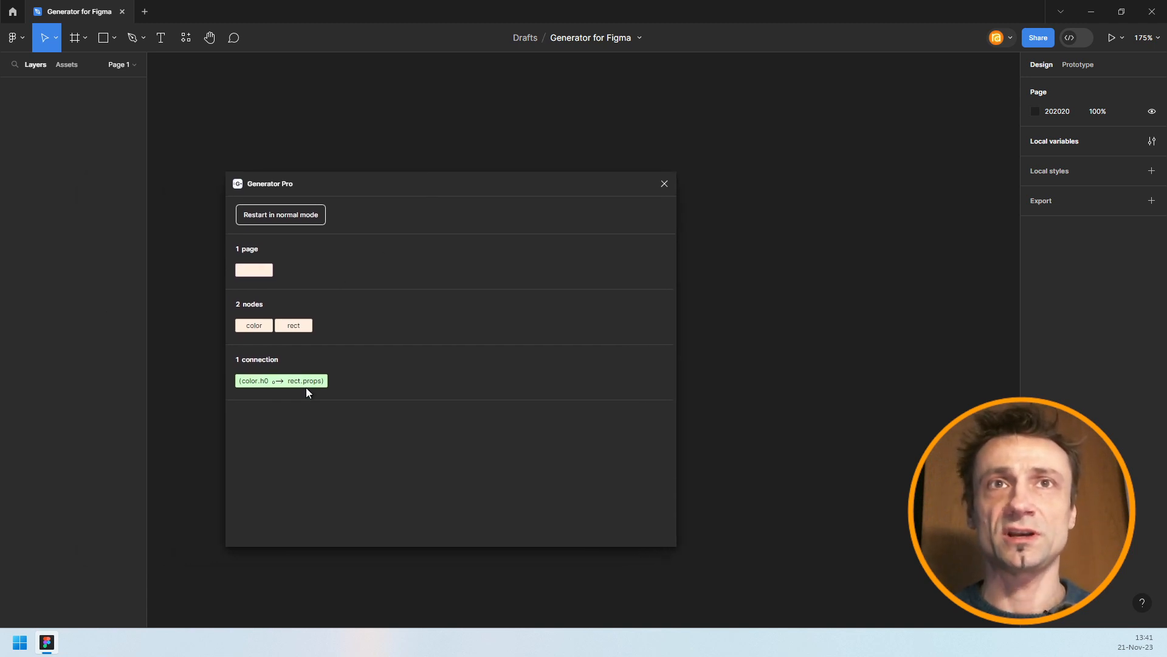
Expand the color node, the rect node and their connection to inspect the stored data
click(258, 326)
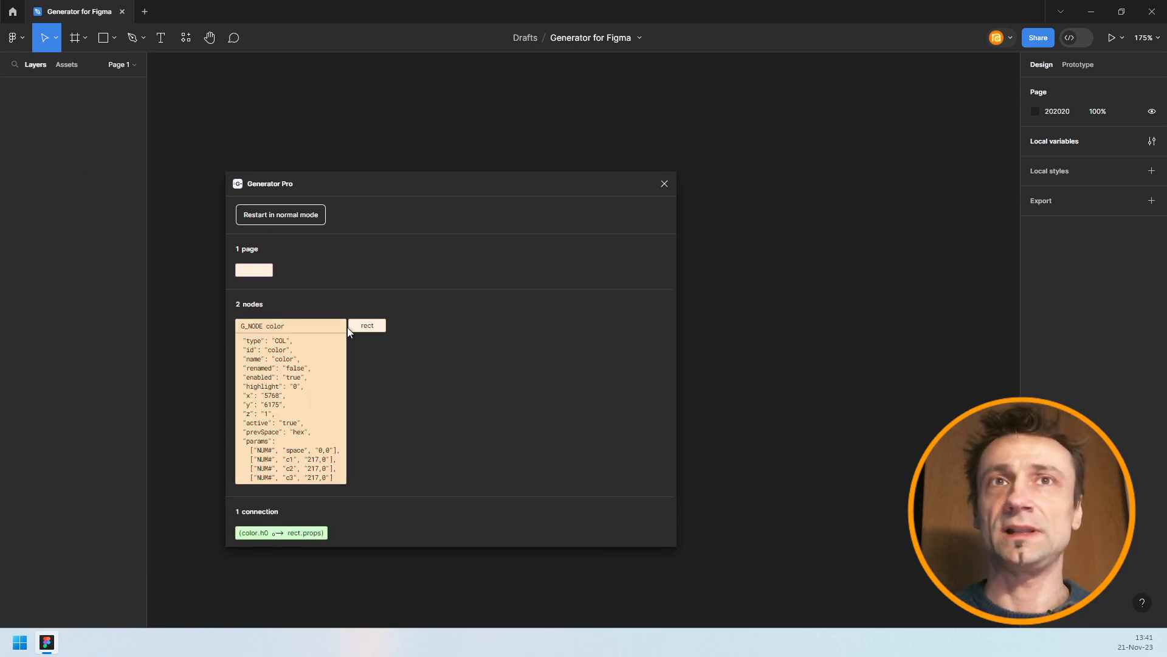
click(372, 327)
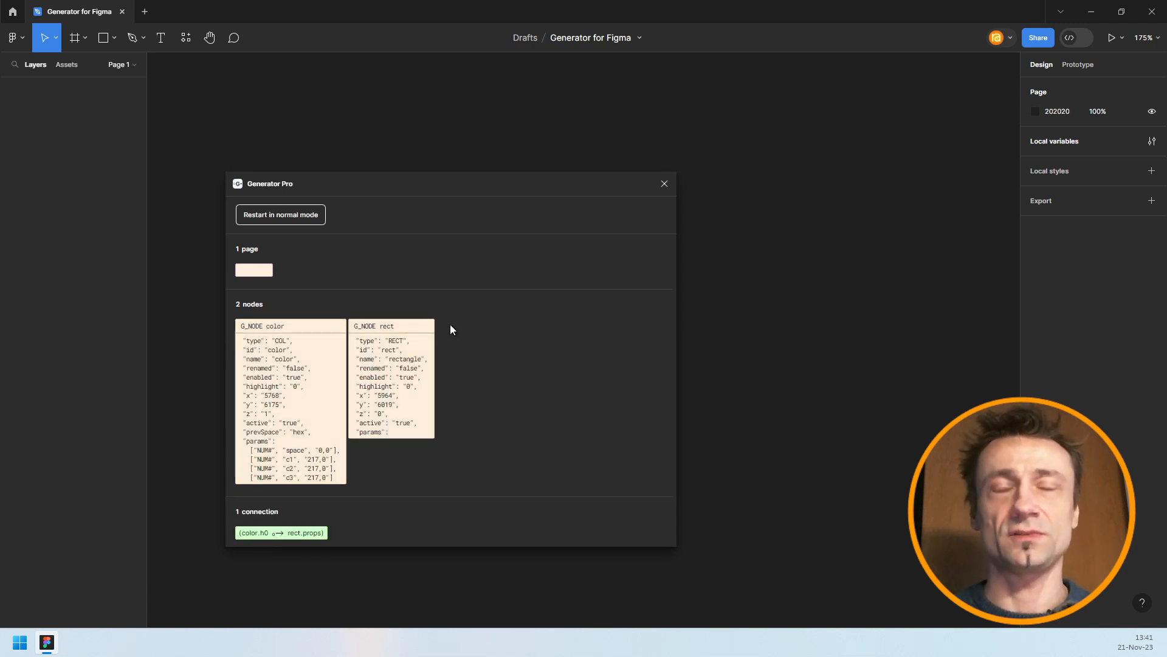
click(280, 533)
scroll(470, 427, down, 1)
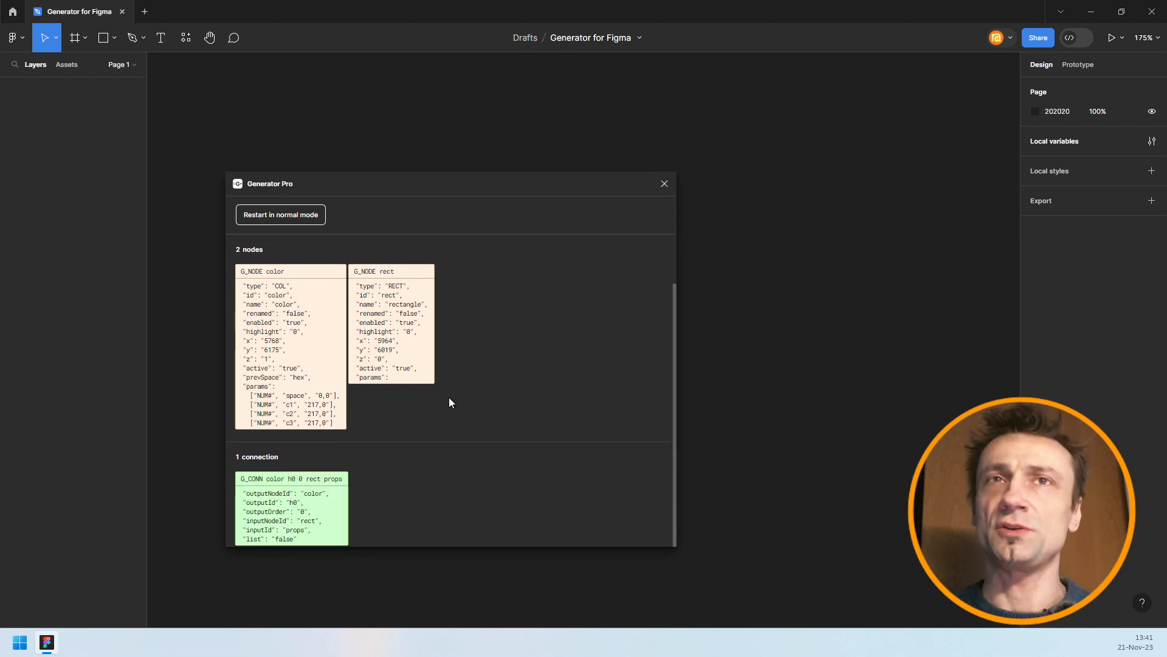
Delete the rect node from the stored data in debug mode
right_click(407, 274)
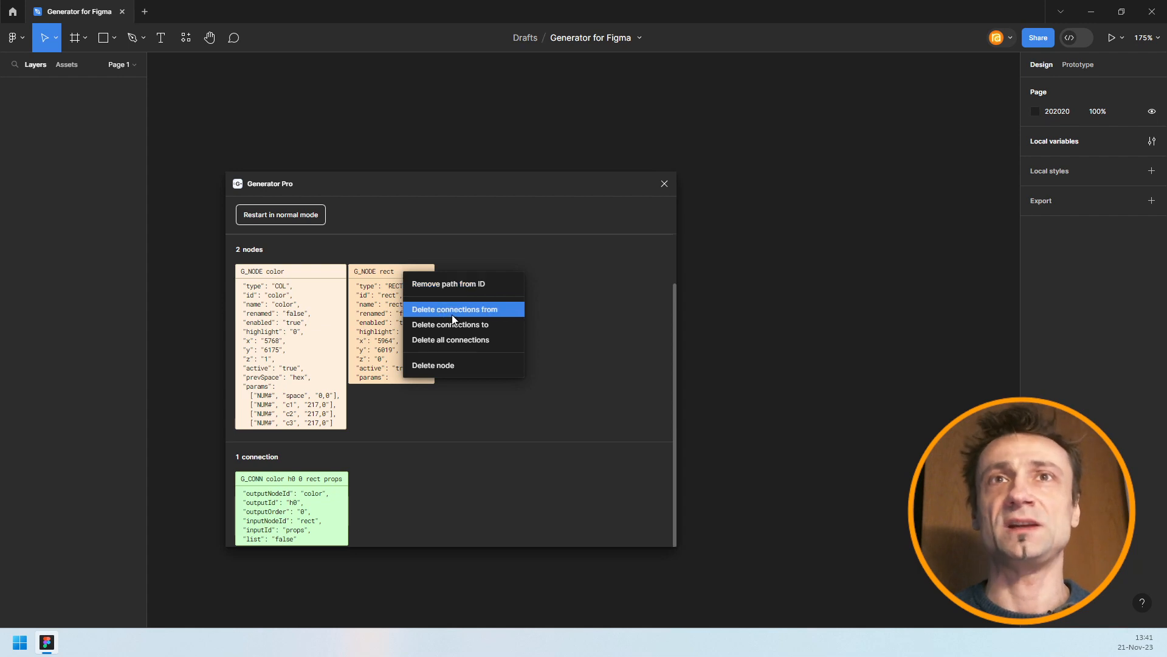
click(464, 366)
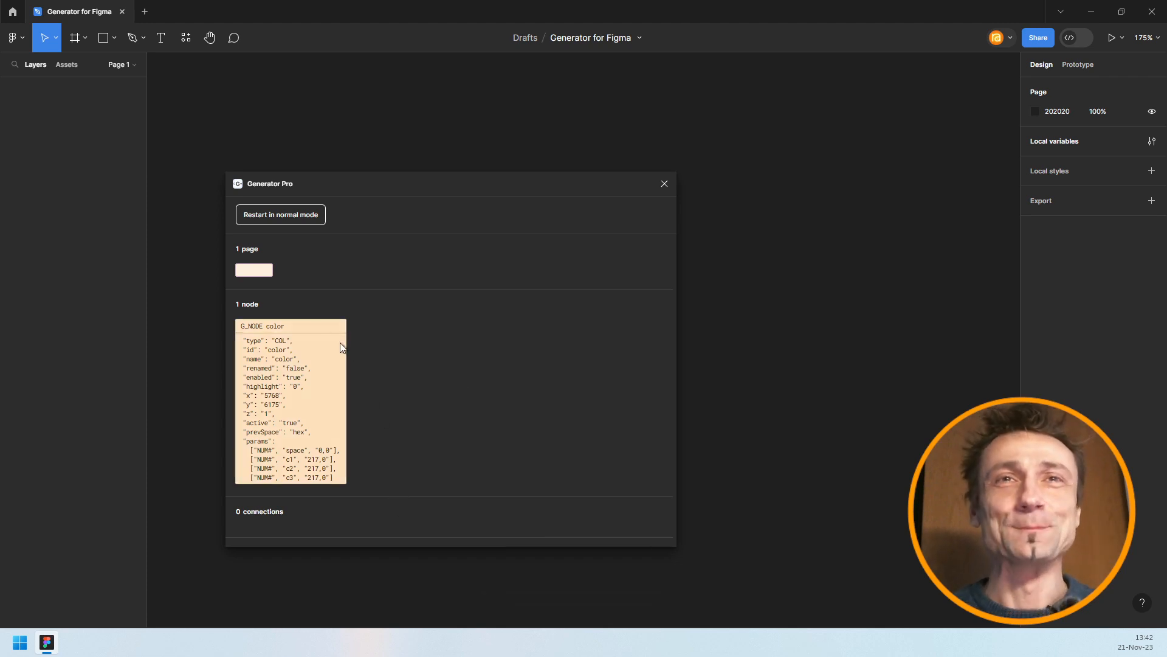
Restart Generator Pro in normal mode and remove the broken connection from the color node to the missing rect node
click(291, 217)
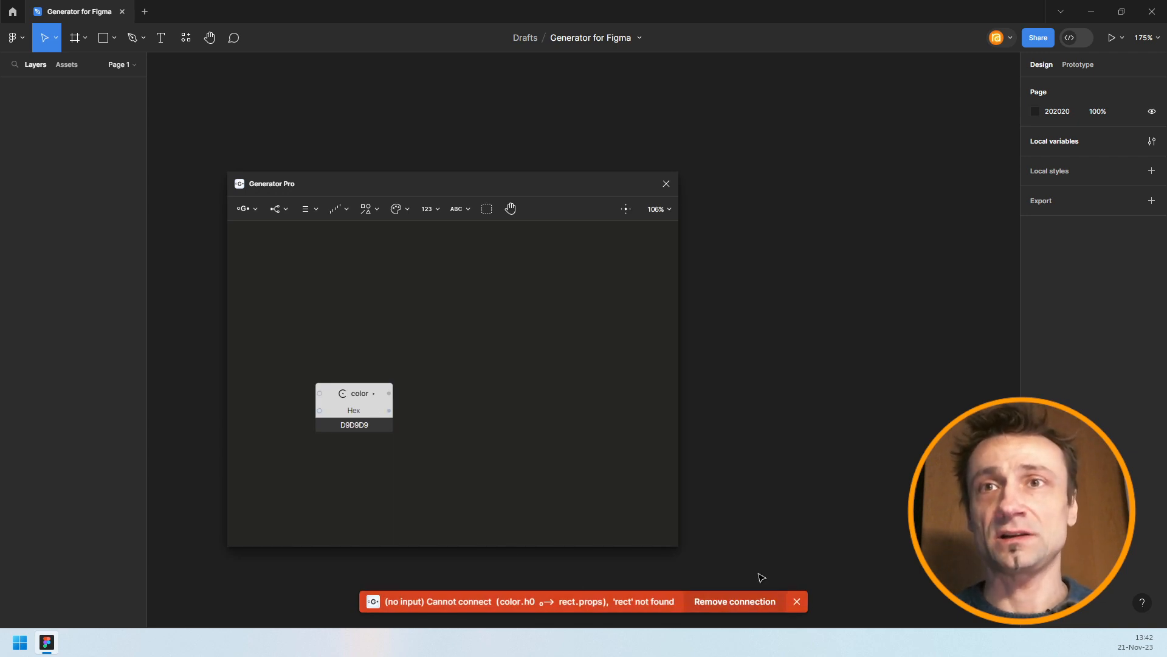
click(736, 601)
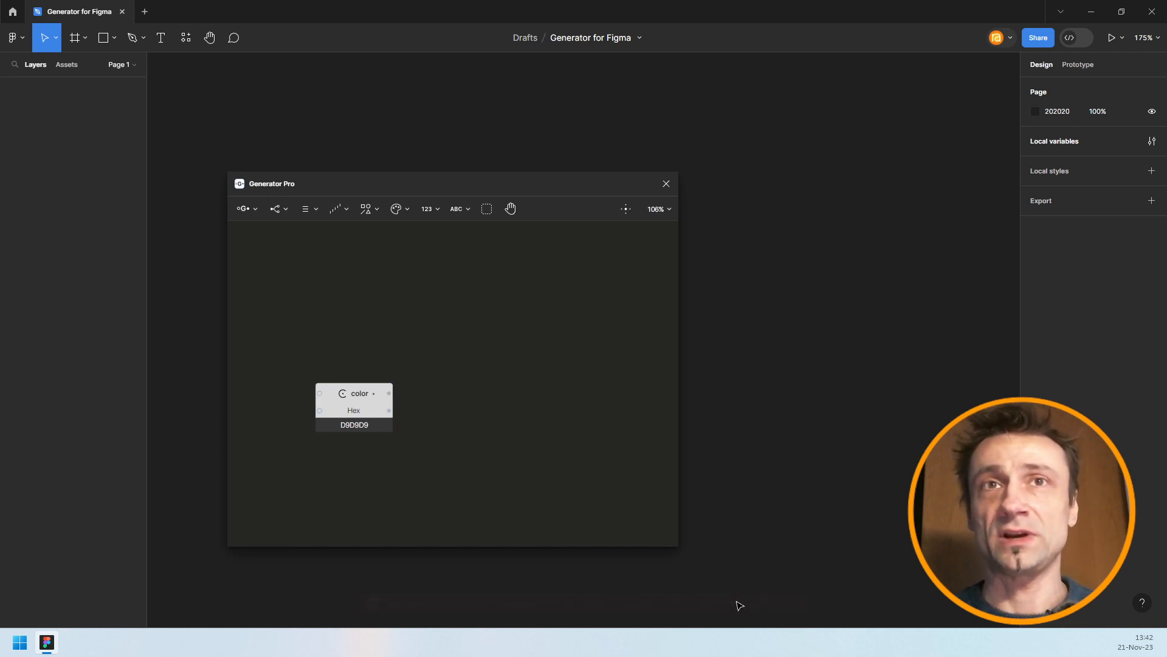
scroll(458, 359, down, 1)
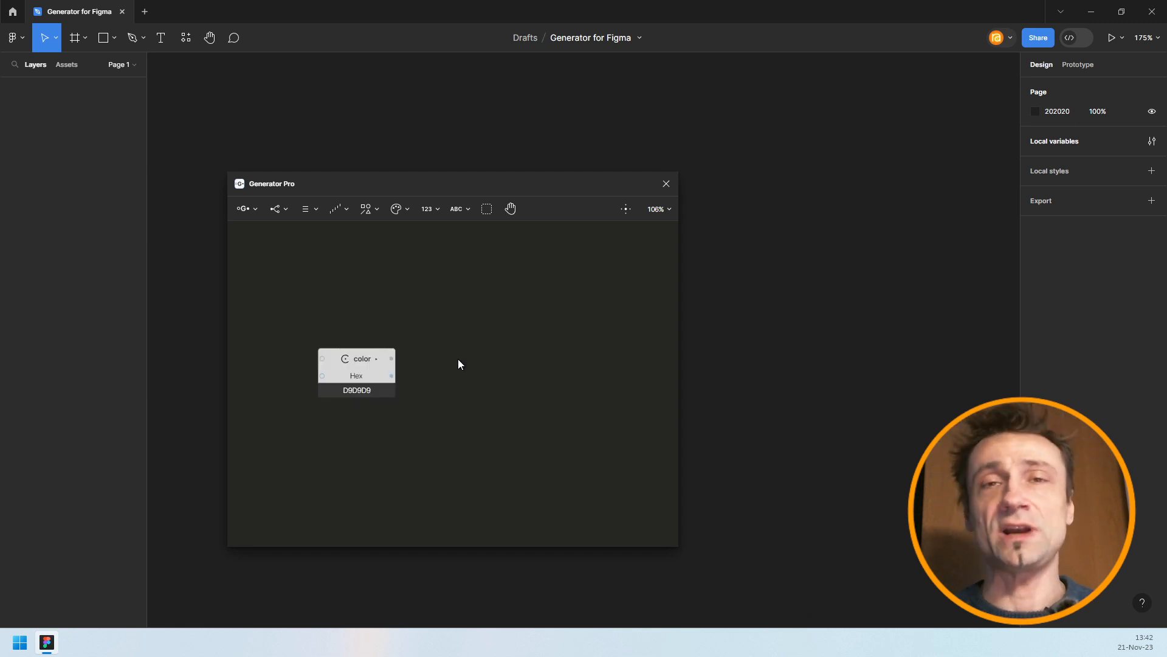